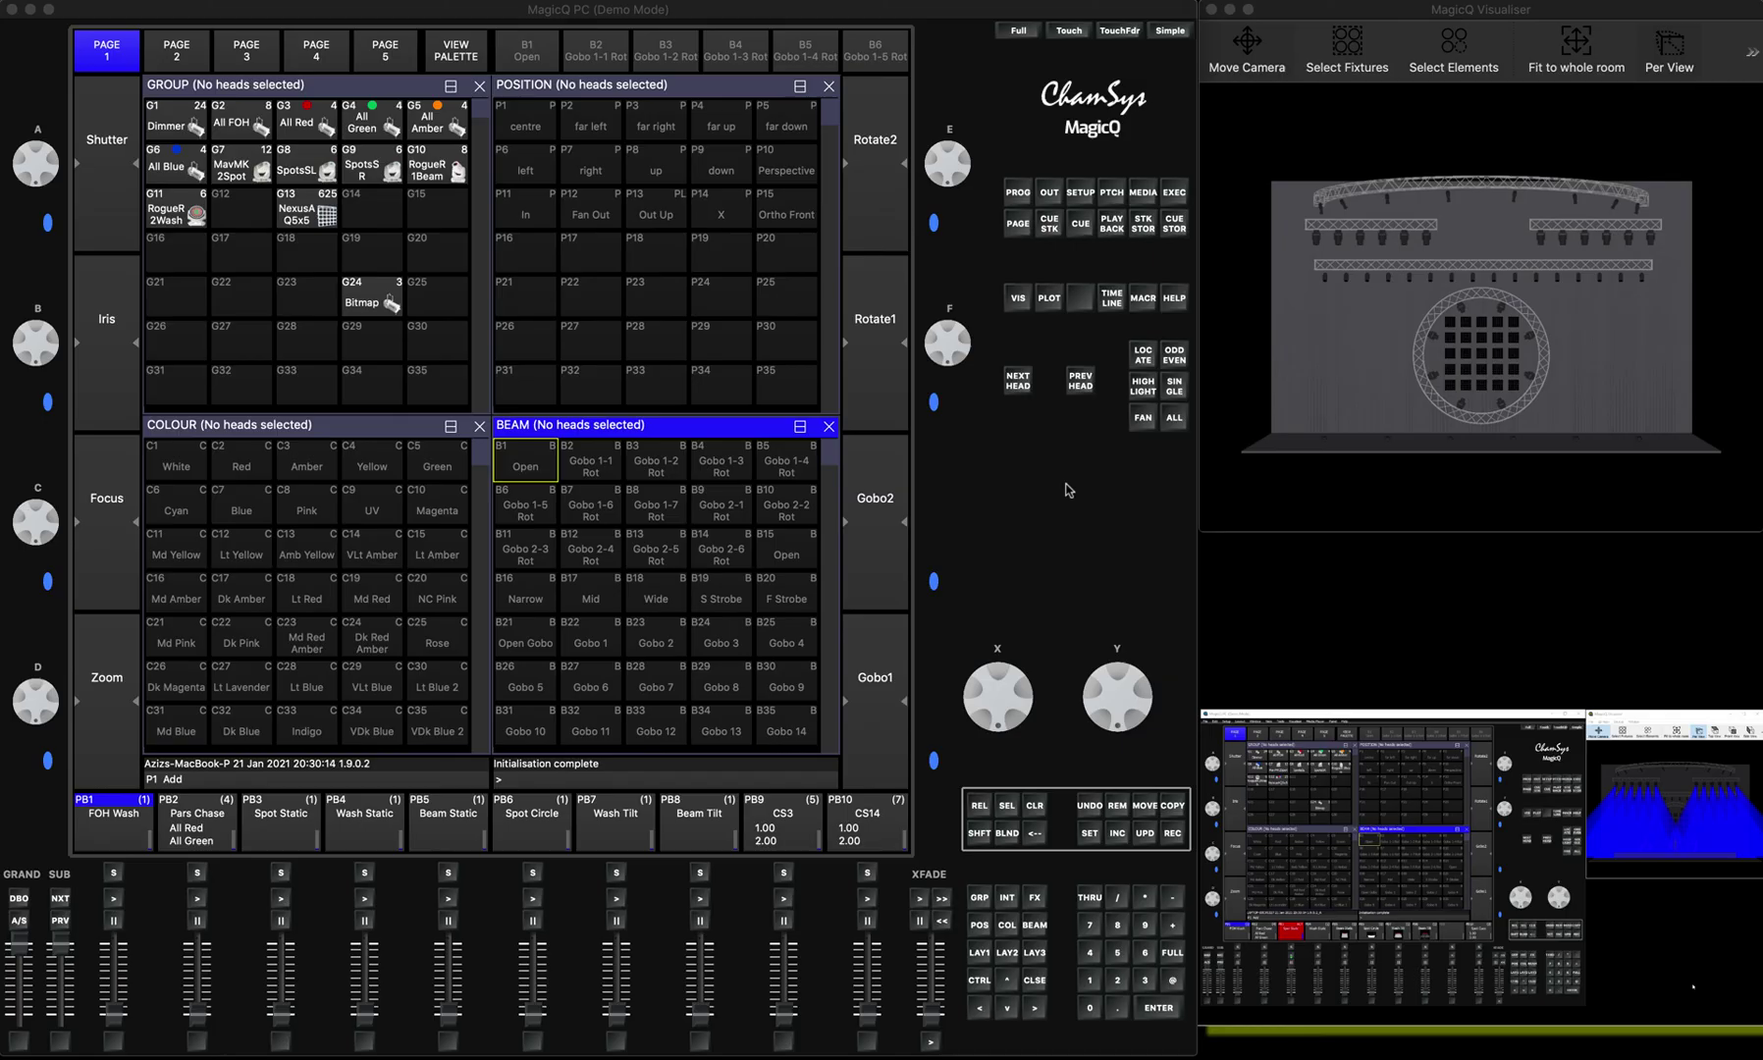
Check the console IP address on the network settings page, keeping 192.168.0.10
left_click(1078, 193)
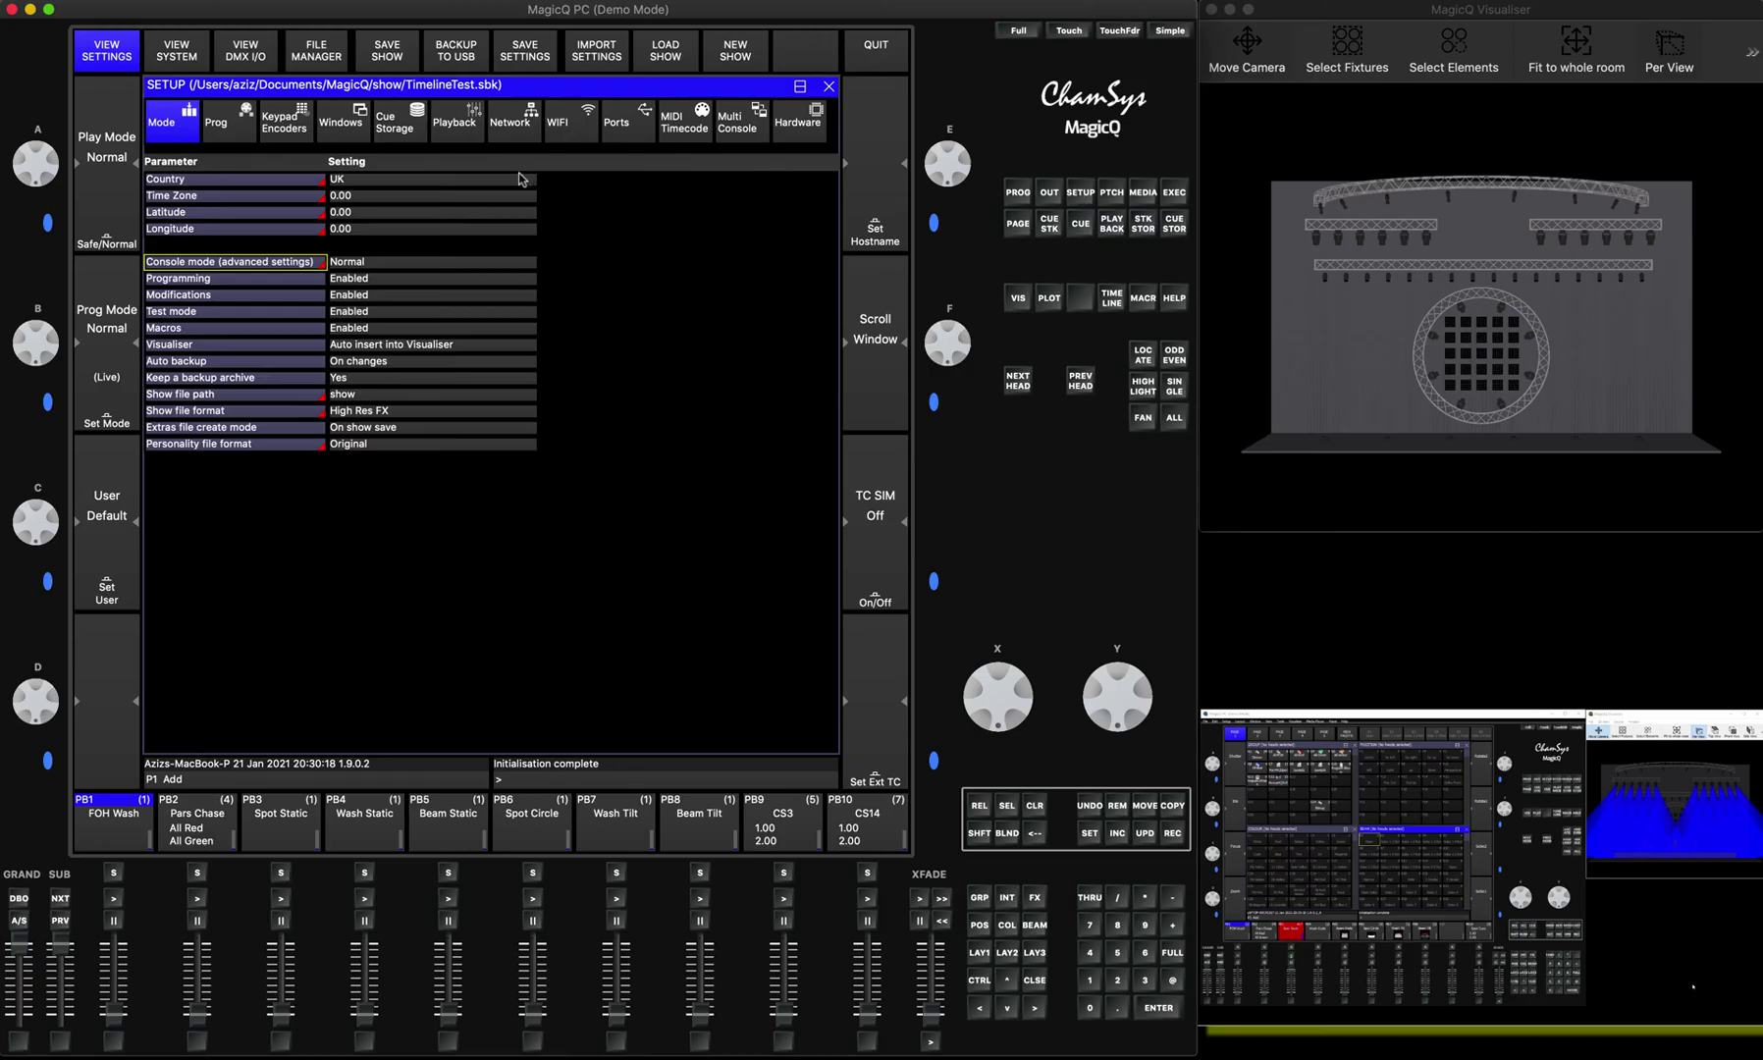
left_click(519, 120)
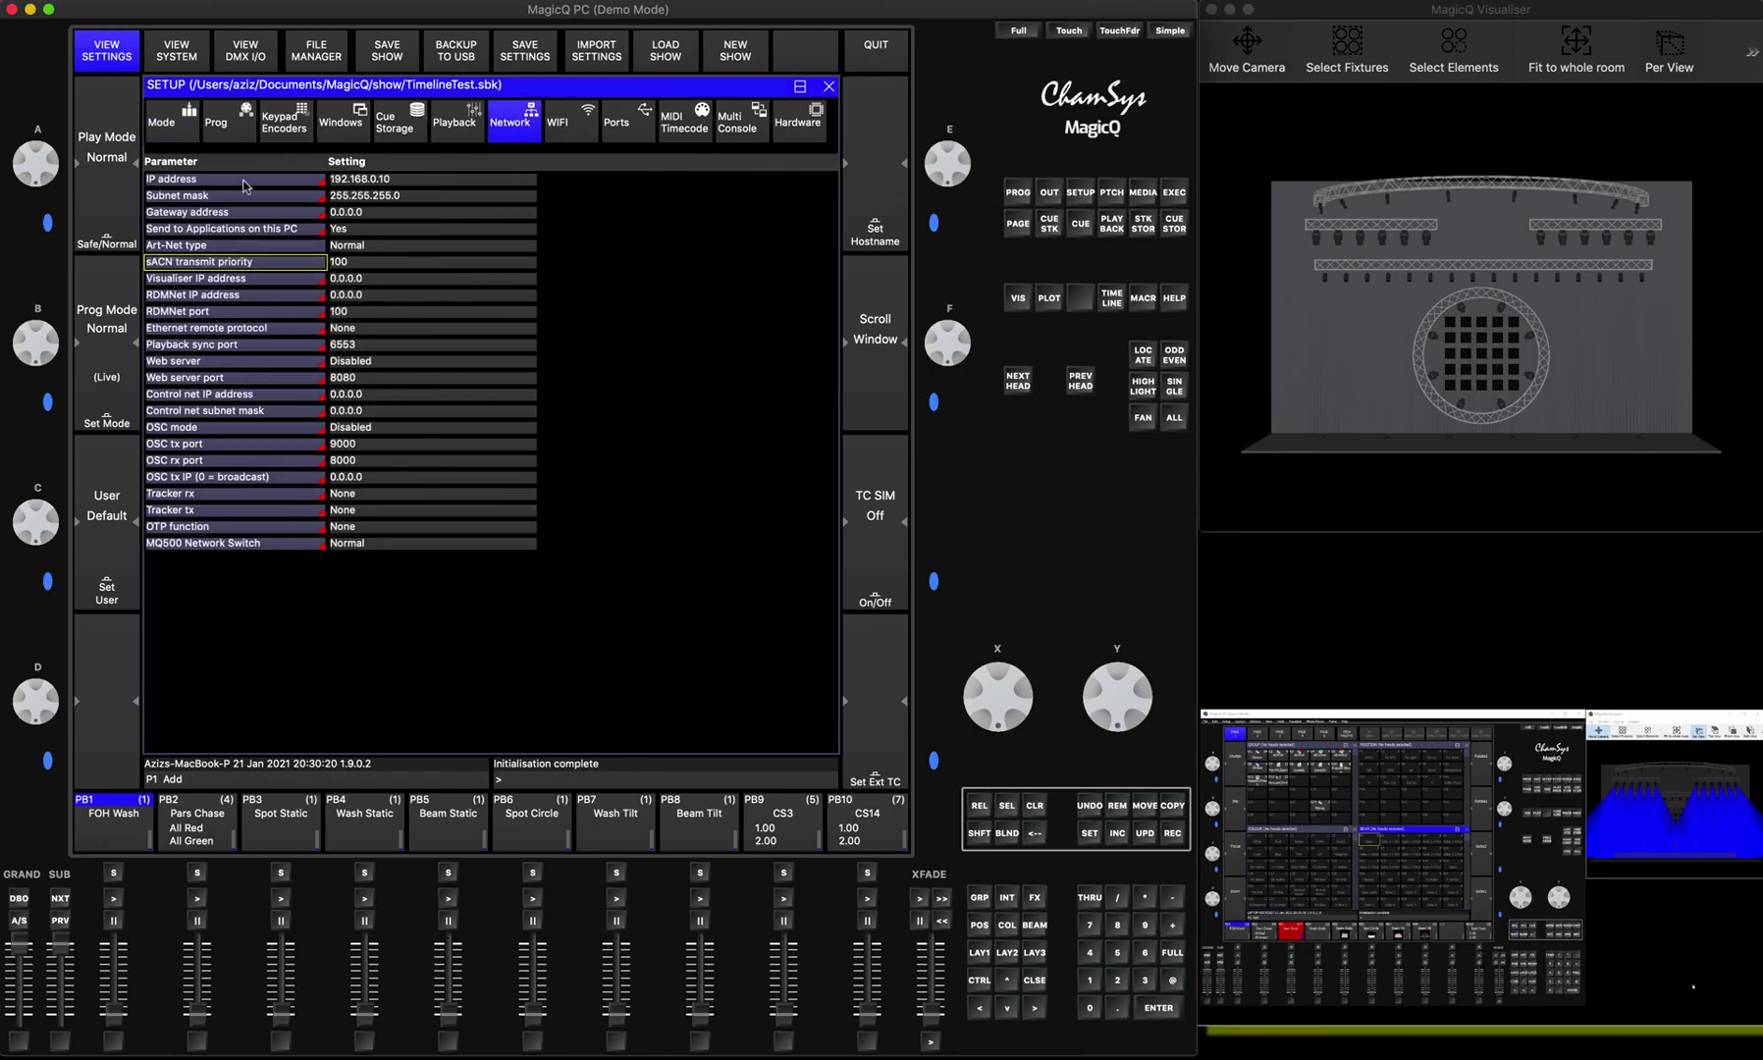
double_click(364, 184)
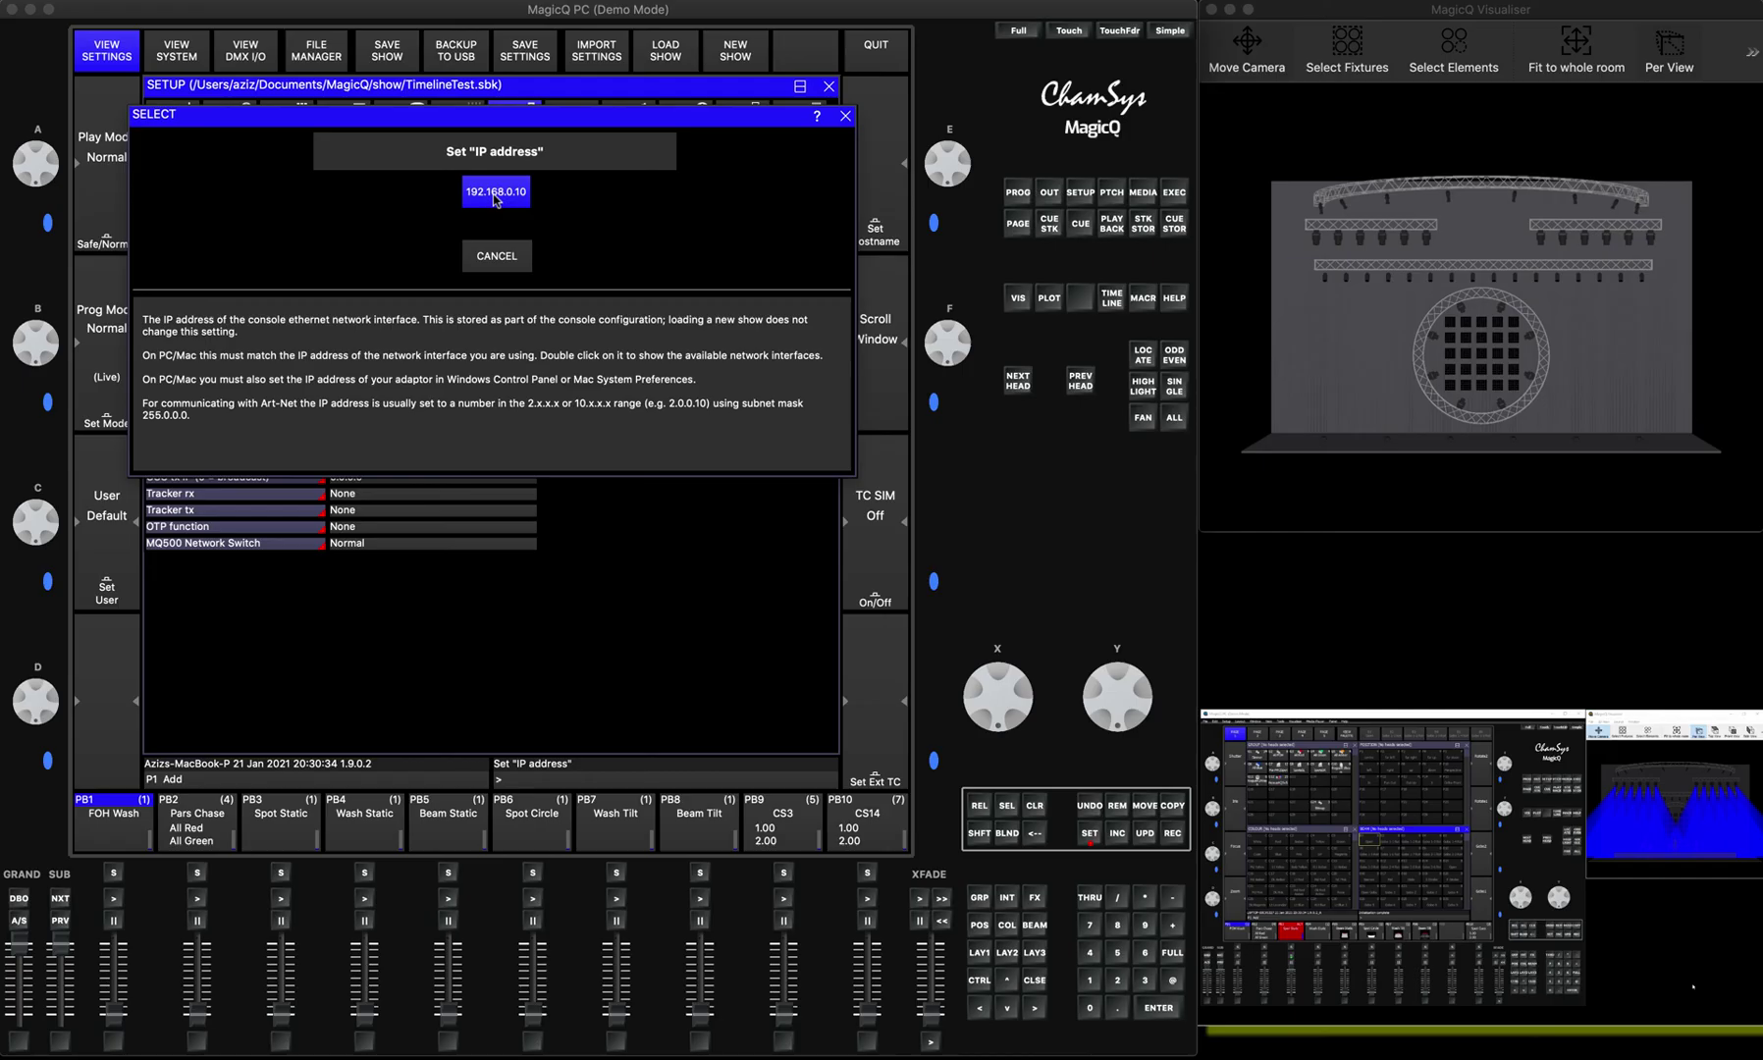
left_click(495, 199)
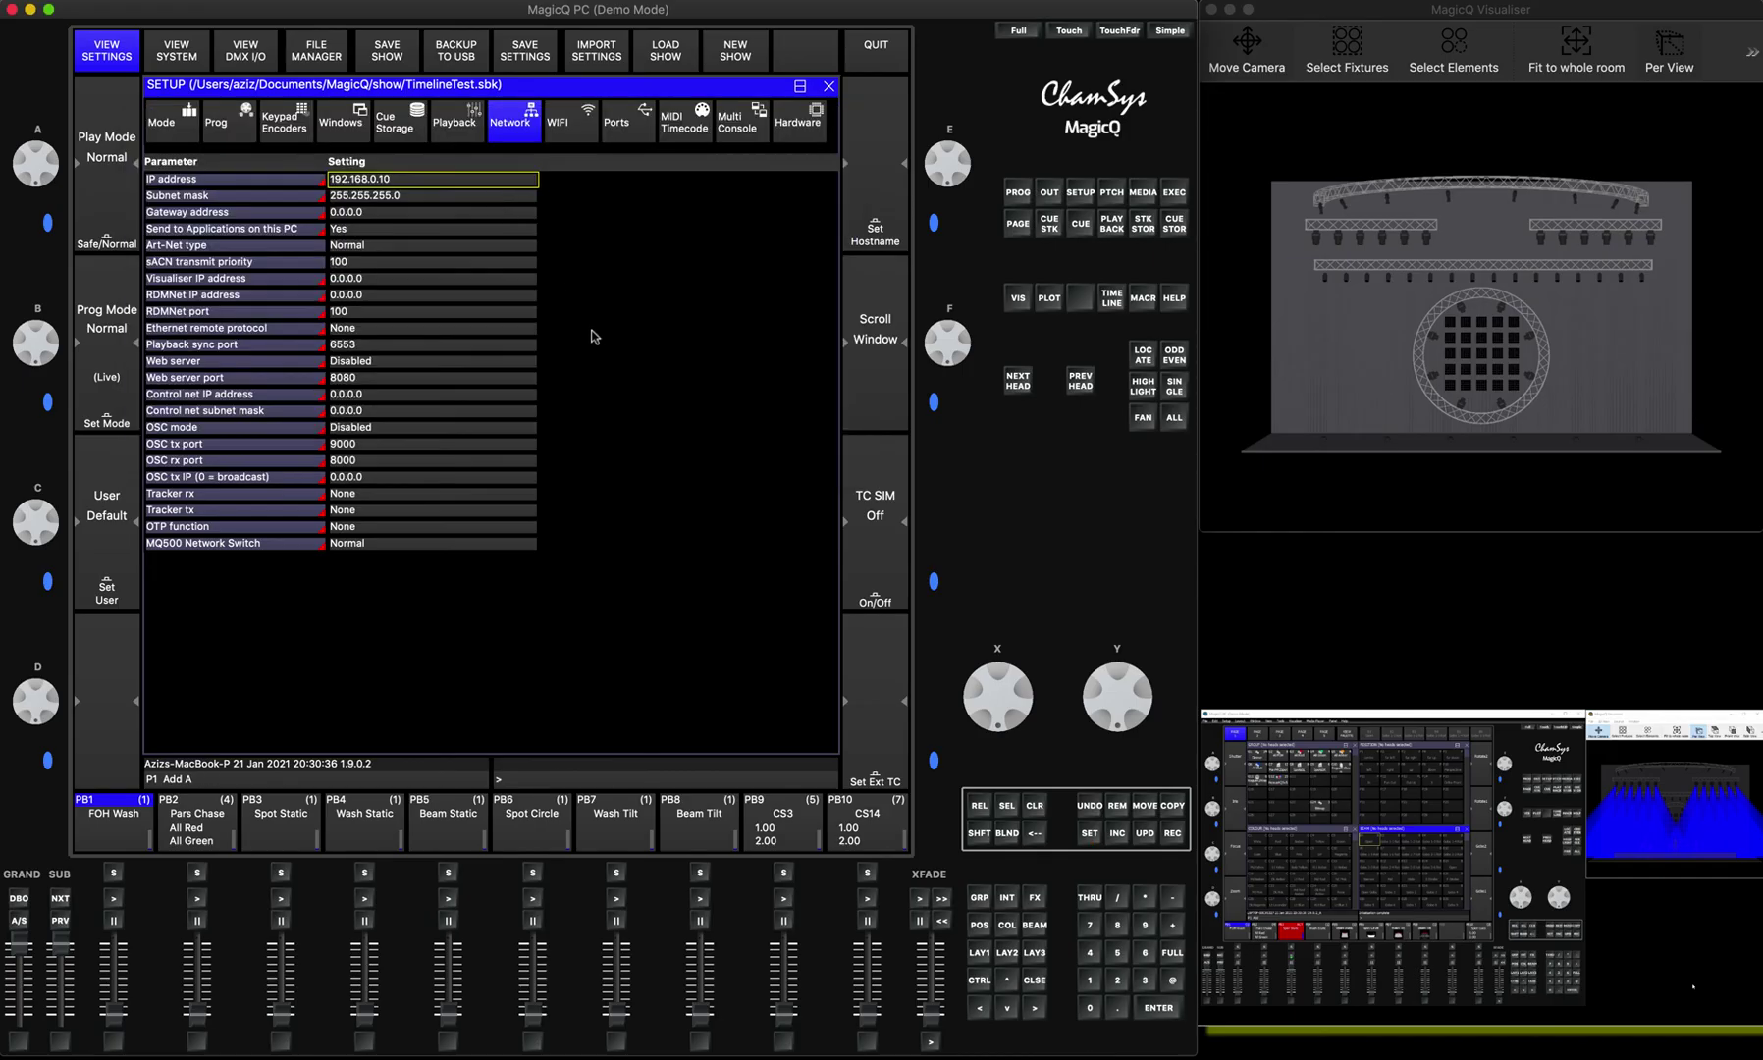
left_click(980, 953)
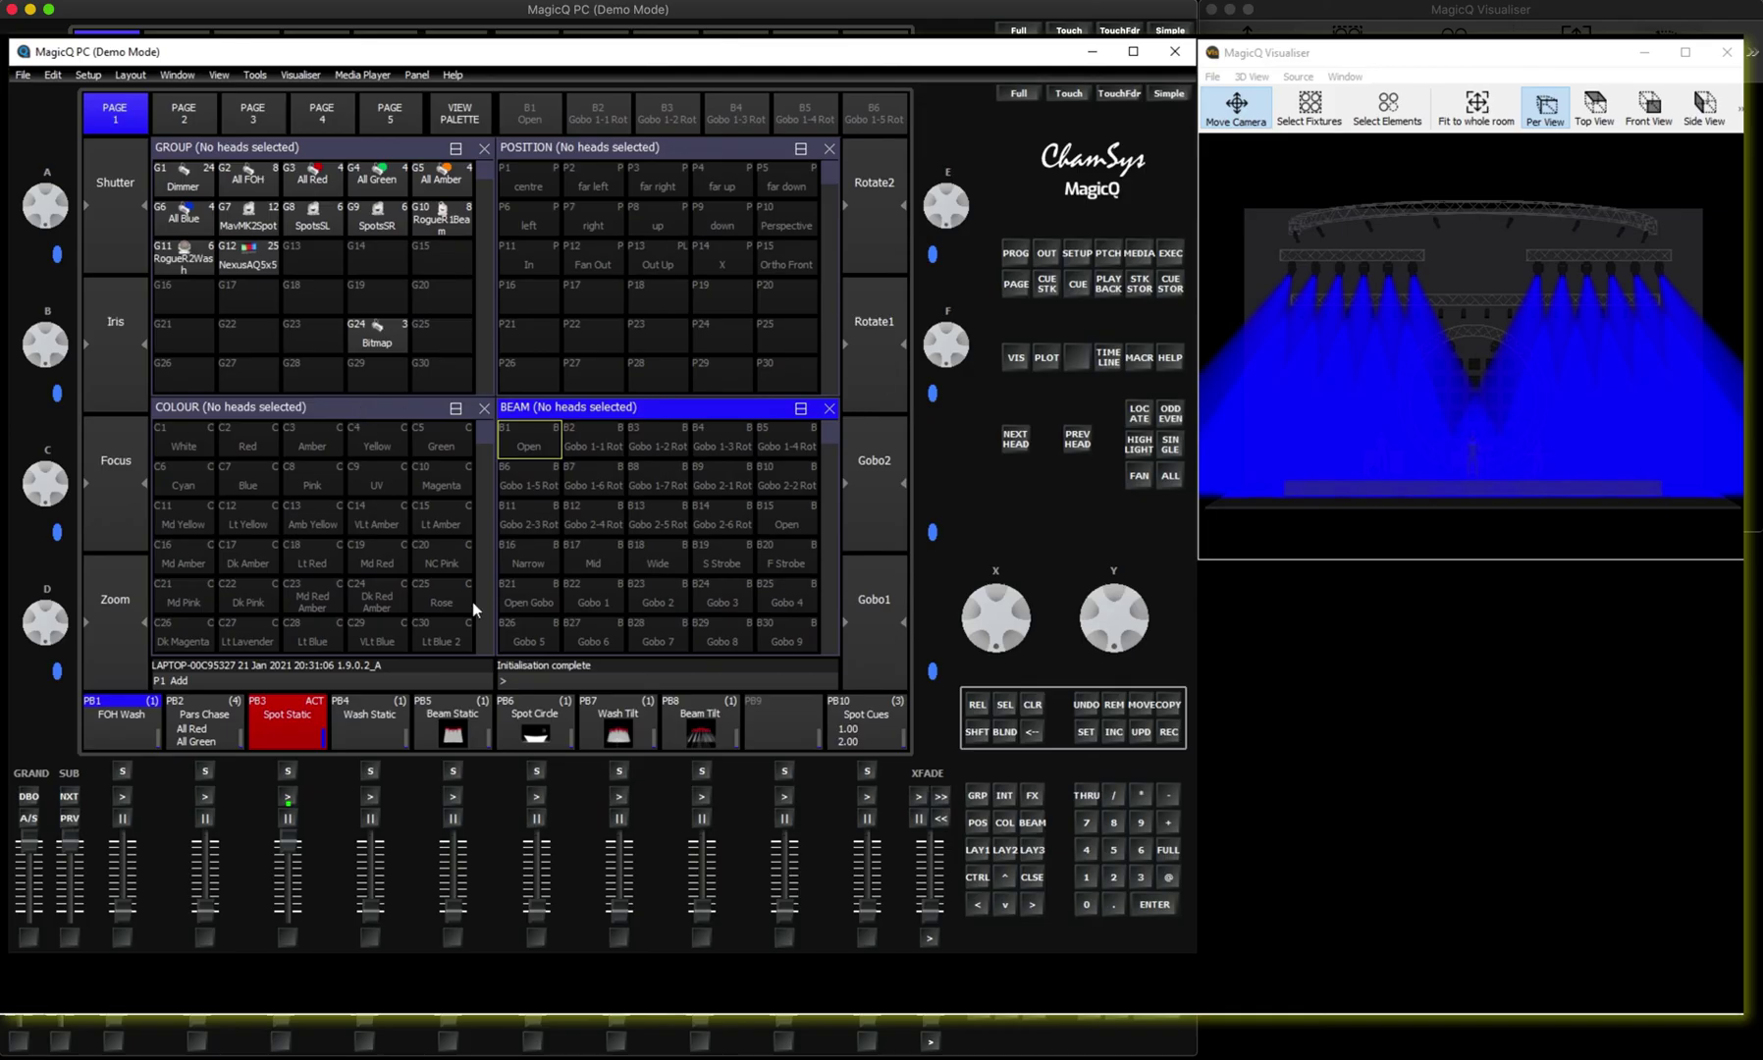
Inspect universe 1's output type and output universe Art 0 in the DMX I/O table
left_click(1077, 255)
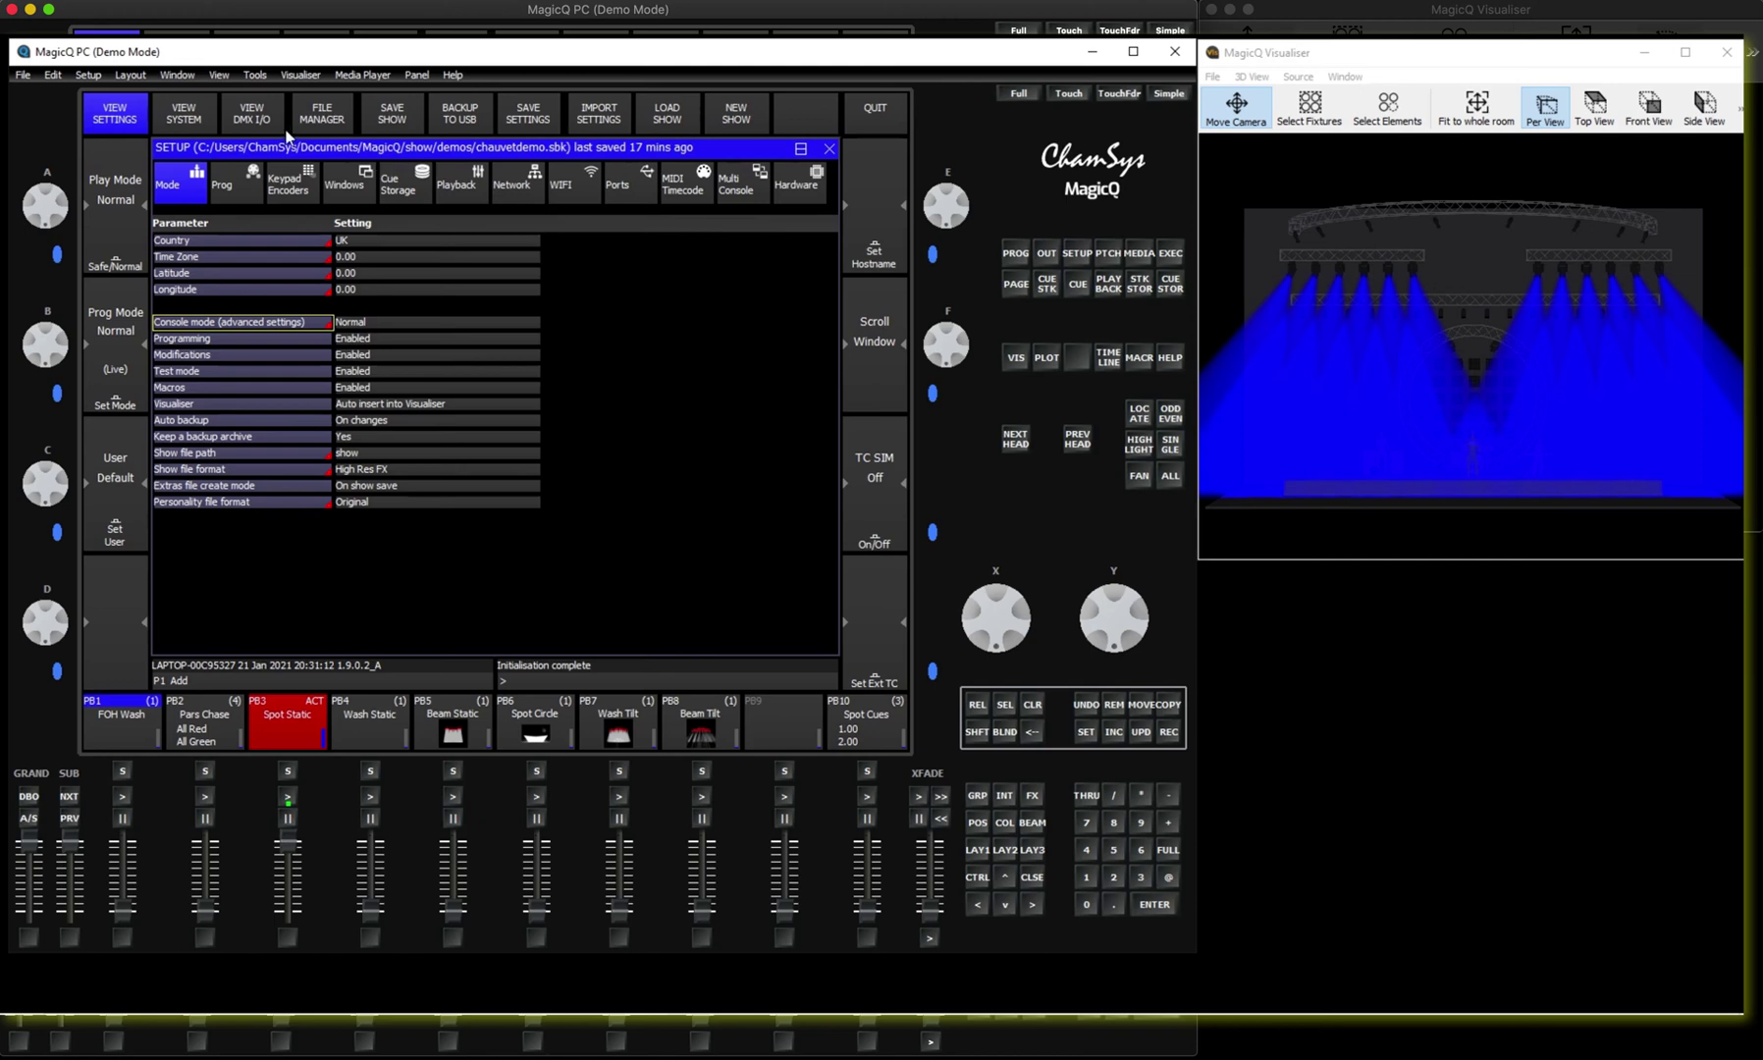
left_click(235, 119)
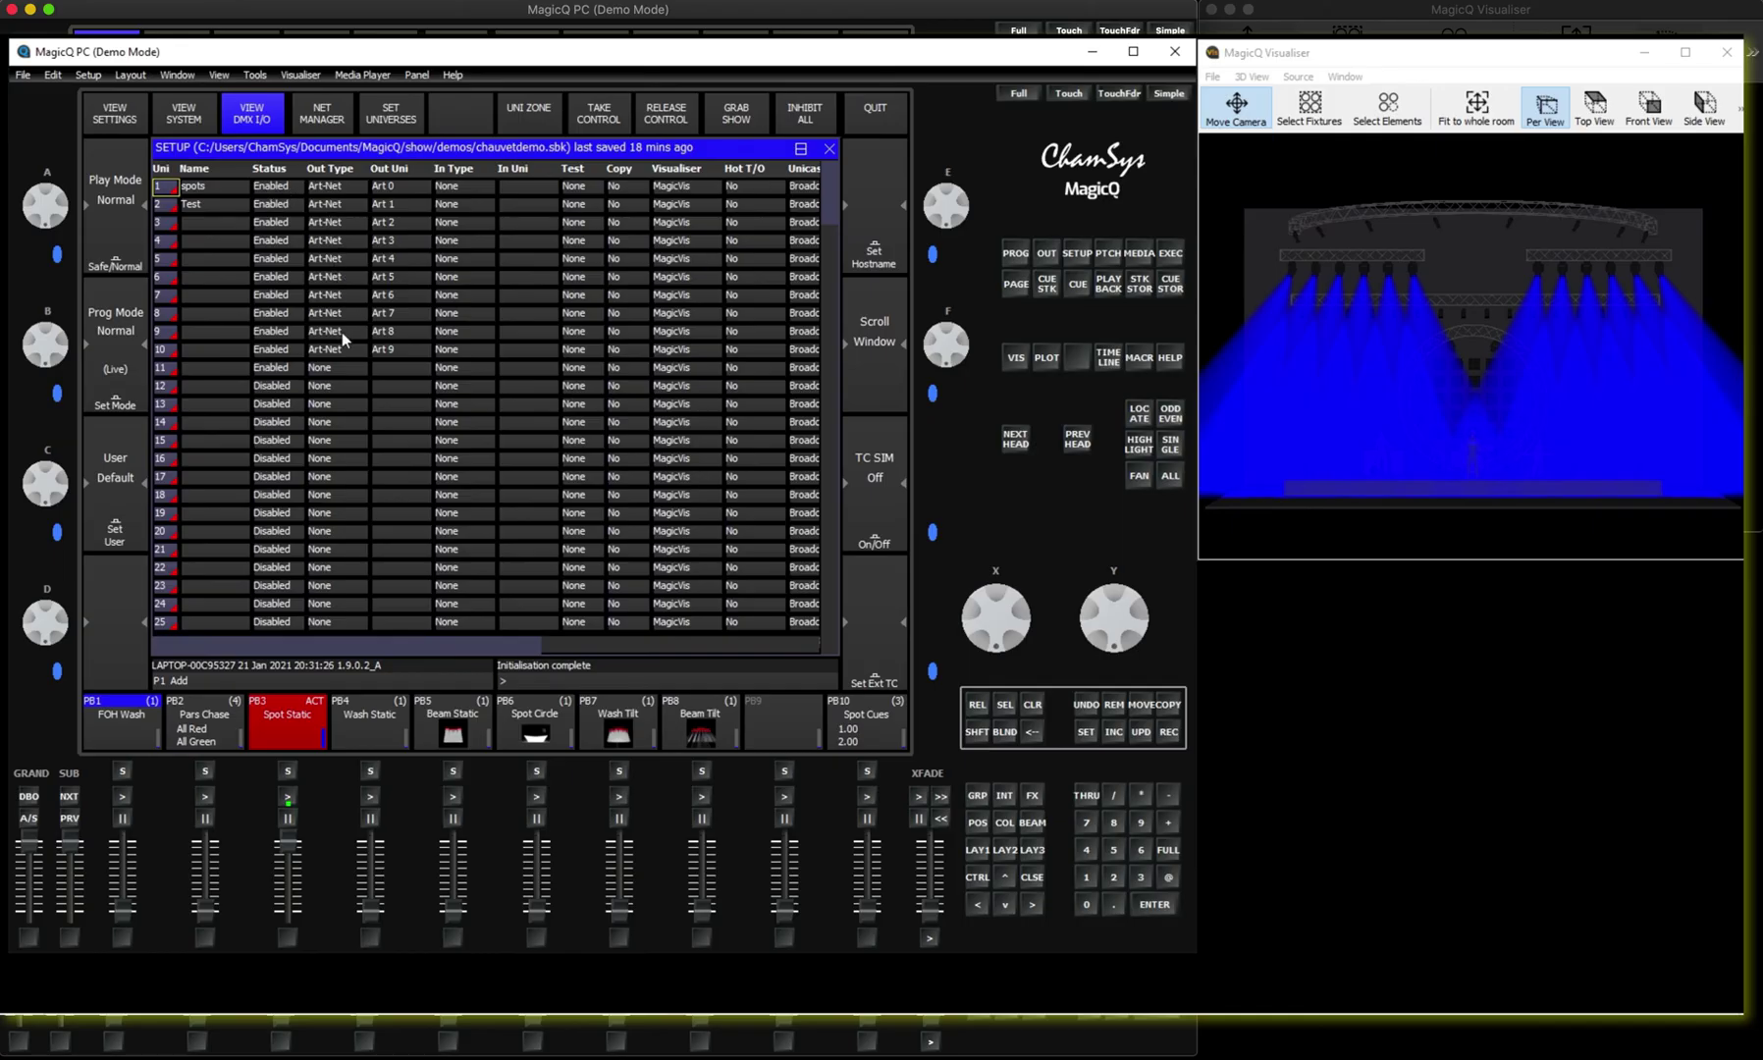
left_click(337, 189)
left_click(388, 190)
left_click(979, 850)
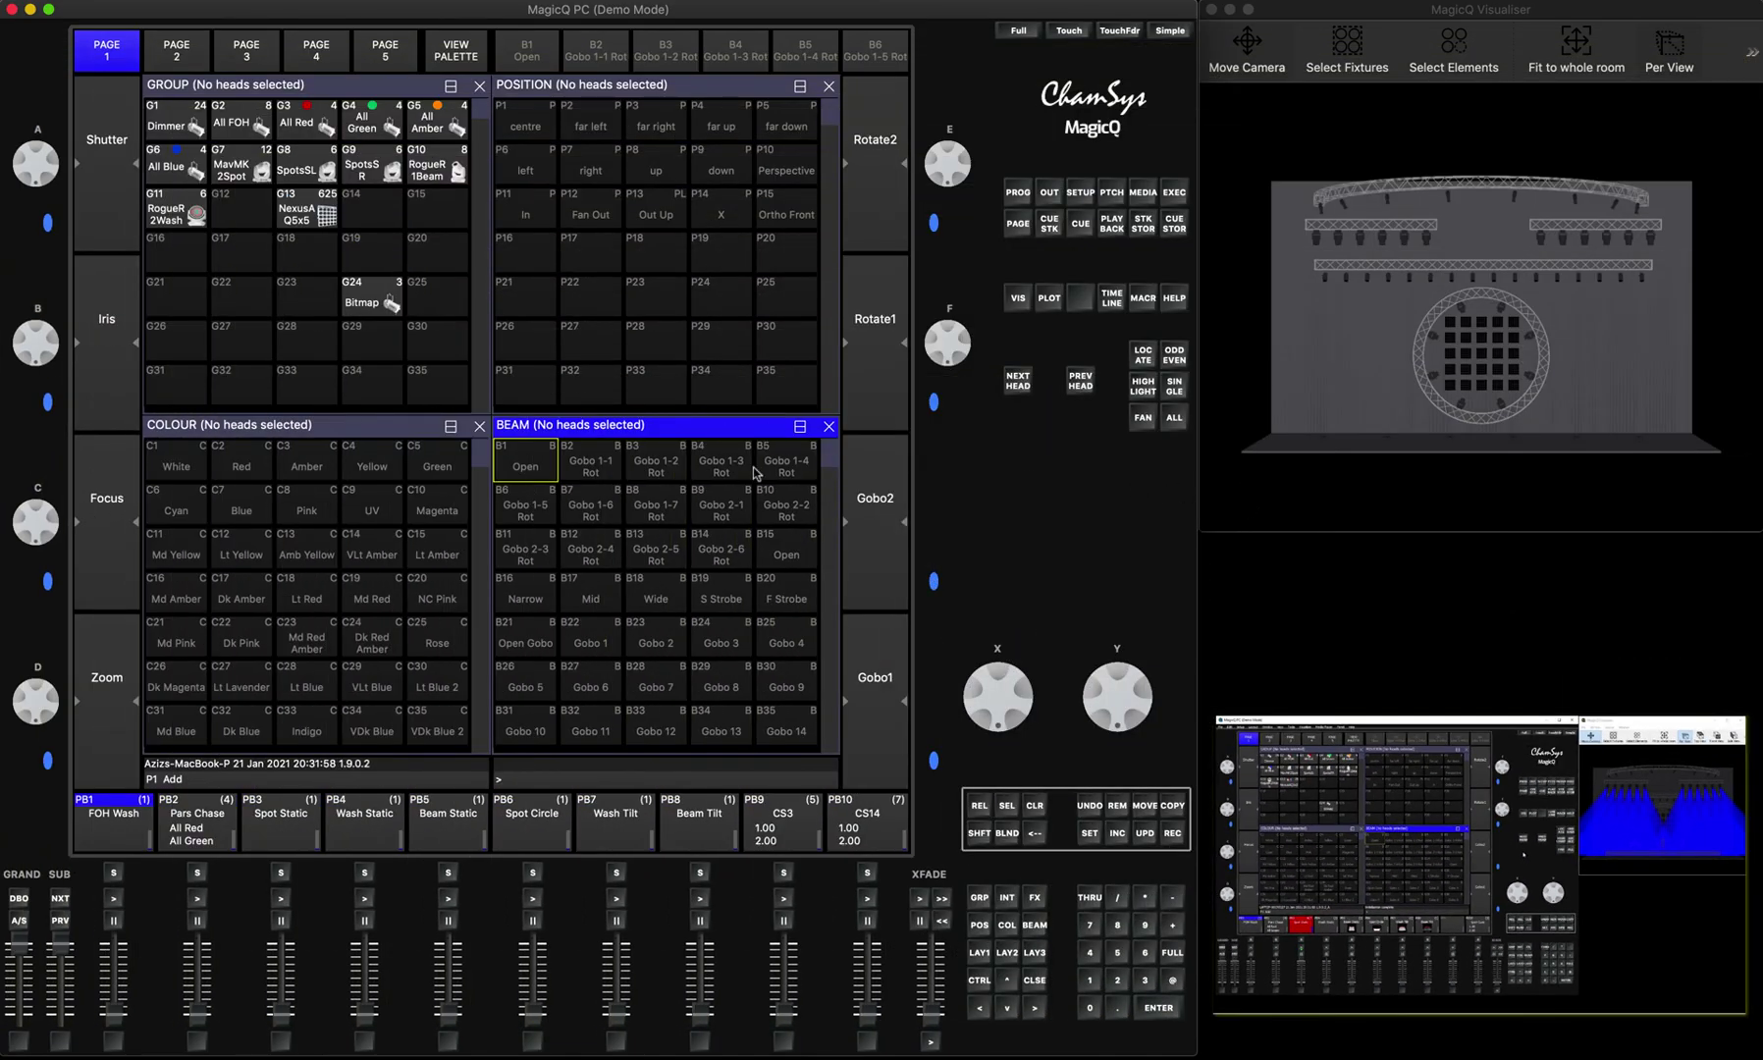
Enable universes 9 and 10 in the DMX I/O table
left_click(1080, 193)
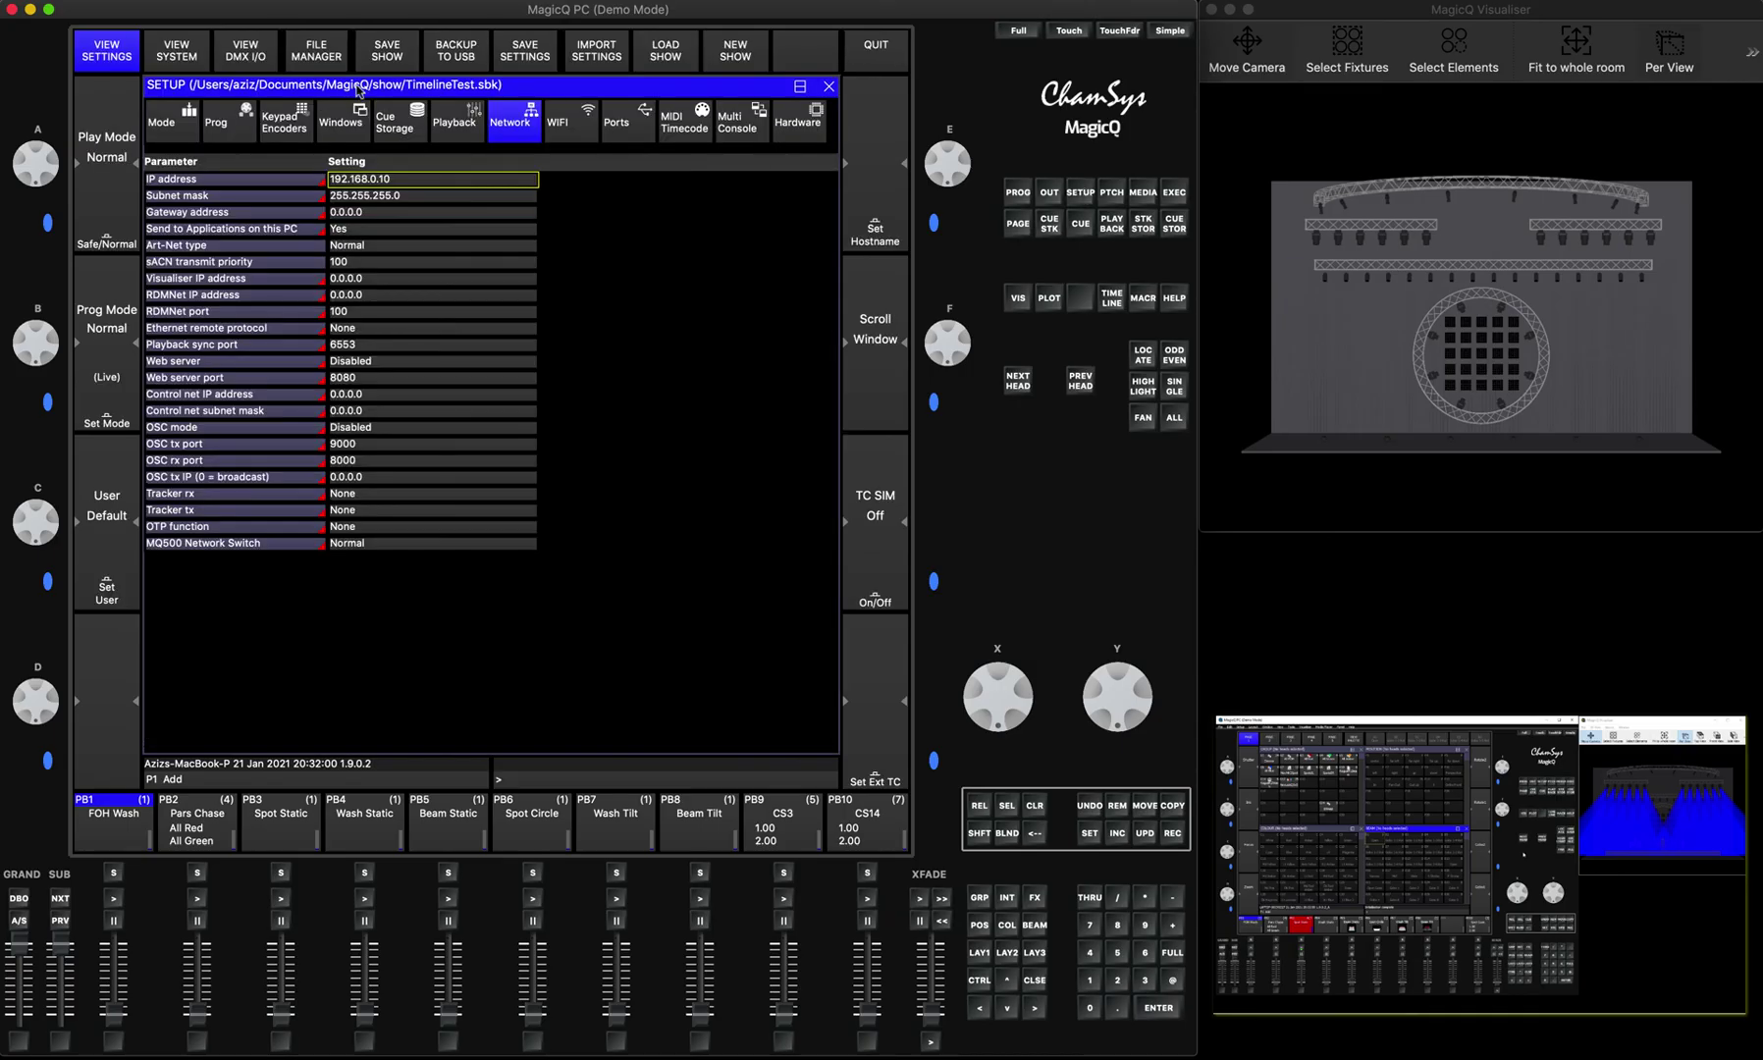
left_click(246, 56)
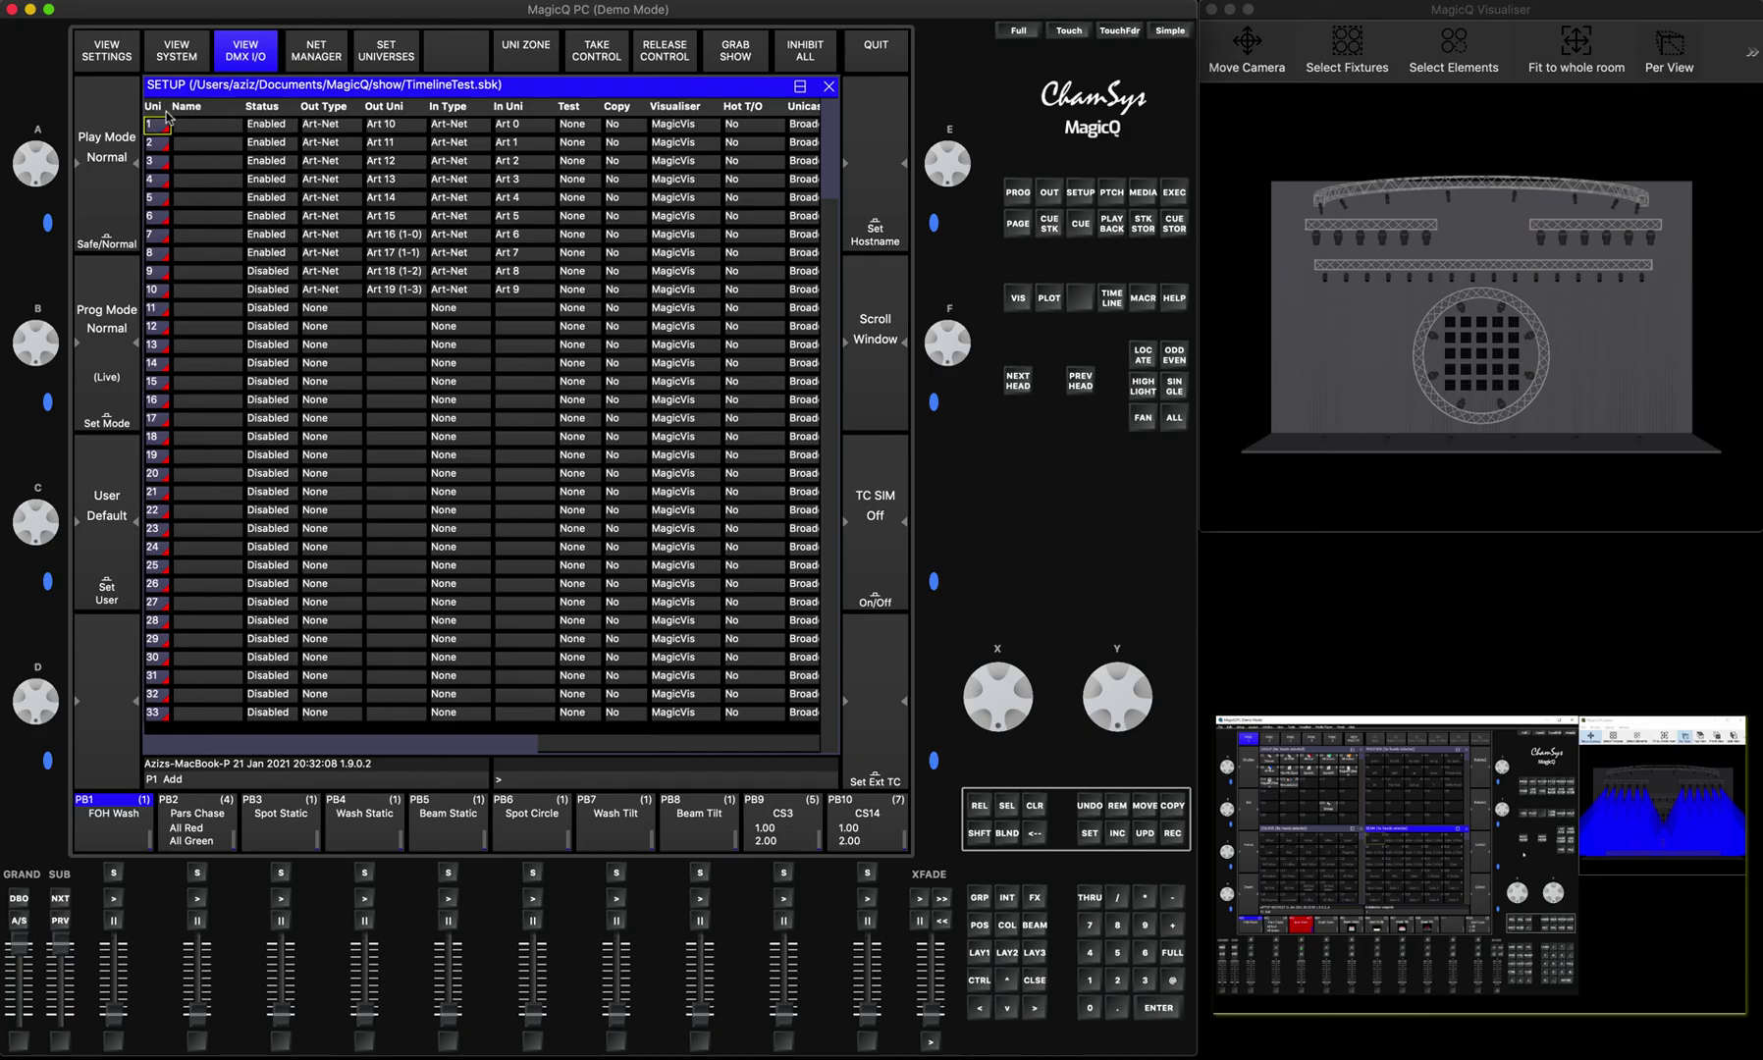
left_click(271, 276)
left_click_drag(271, 276, 269, 291)
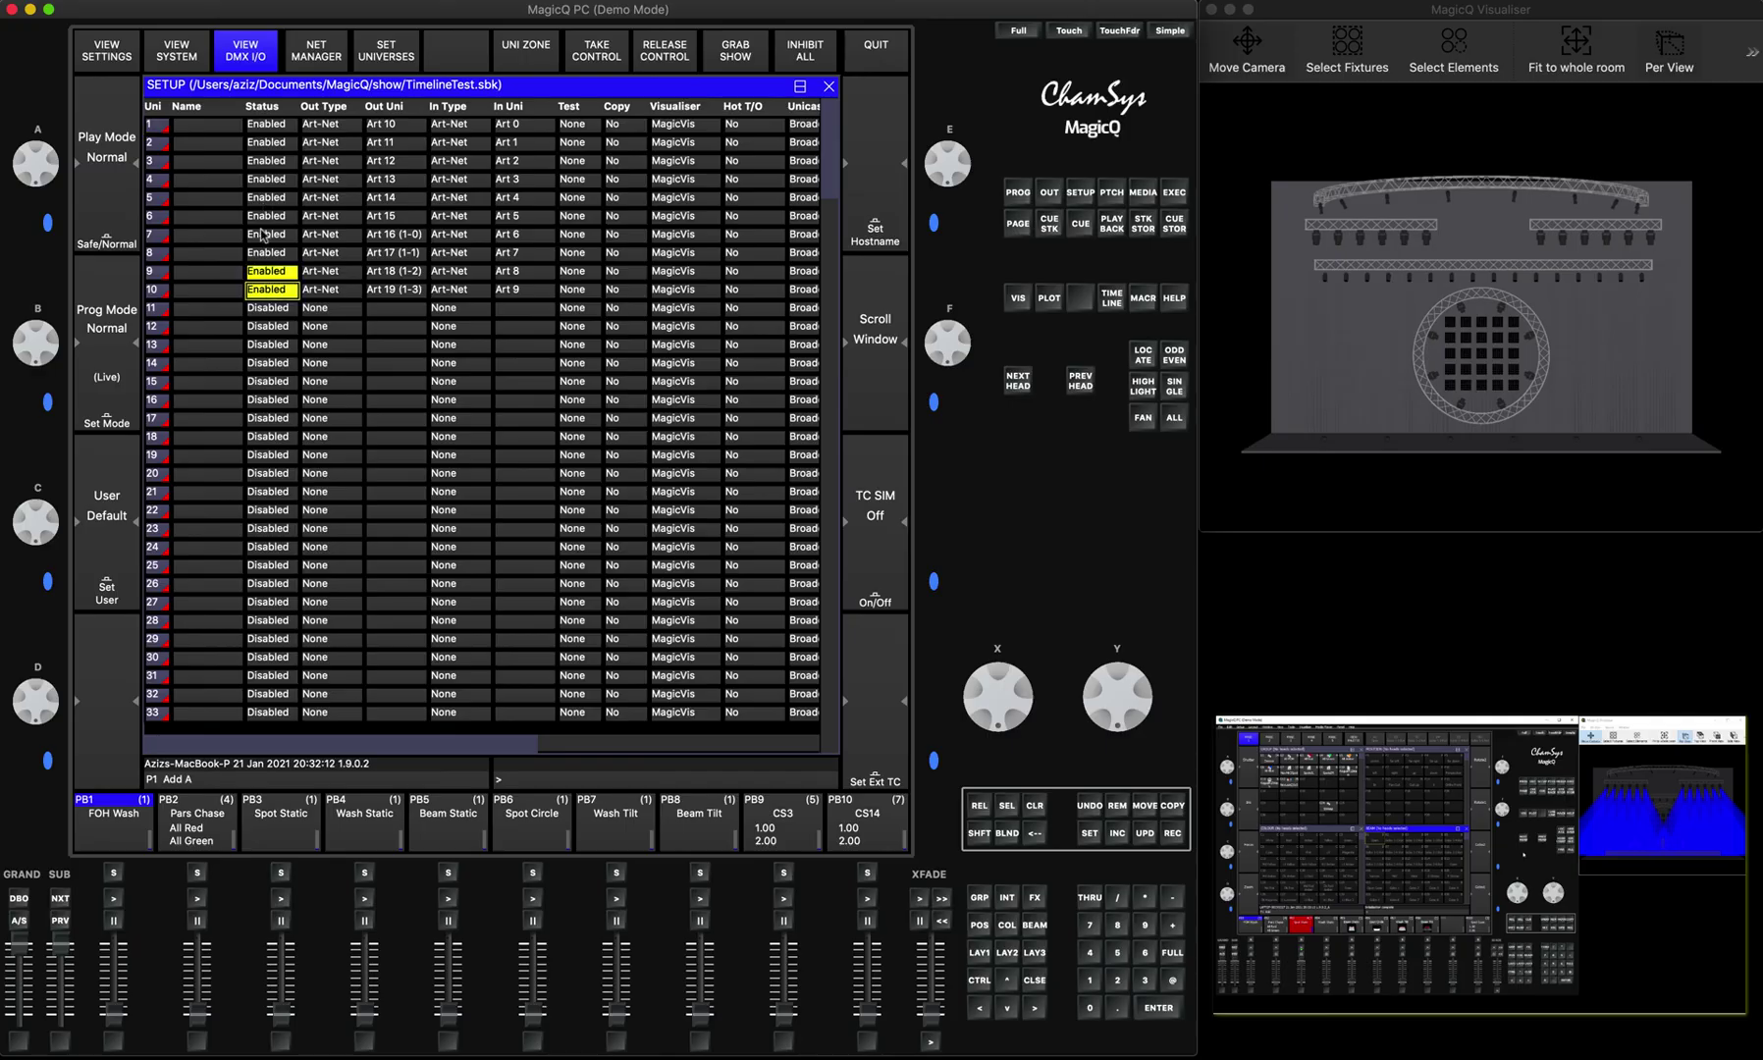
key("Return")
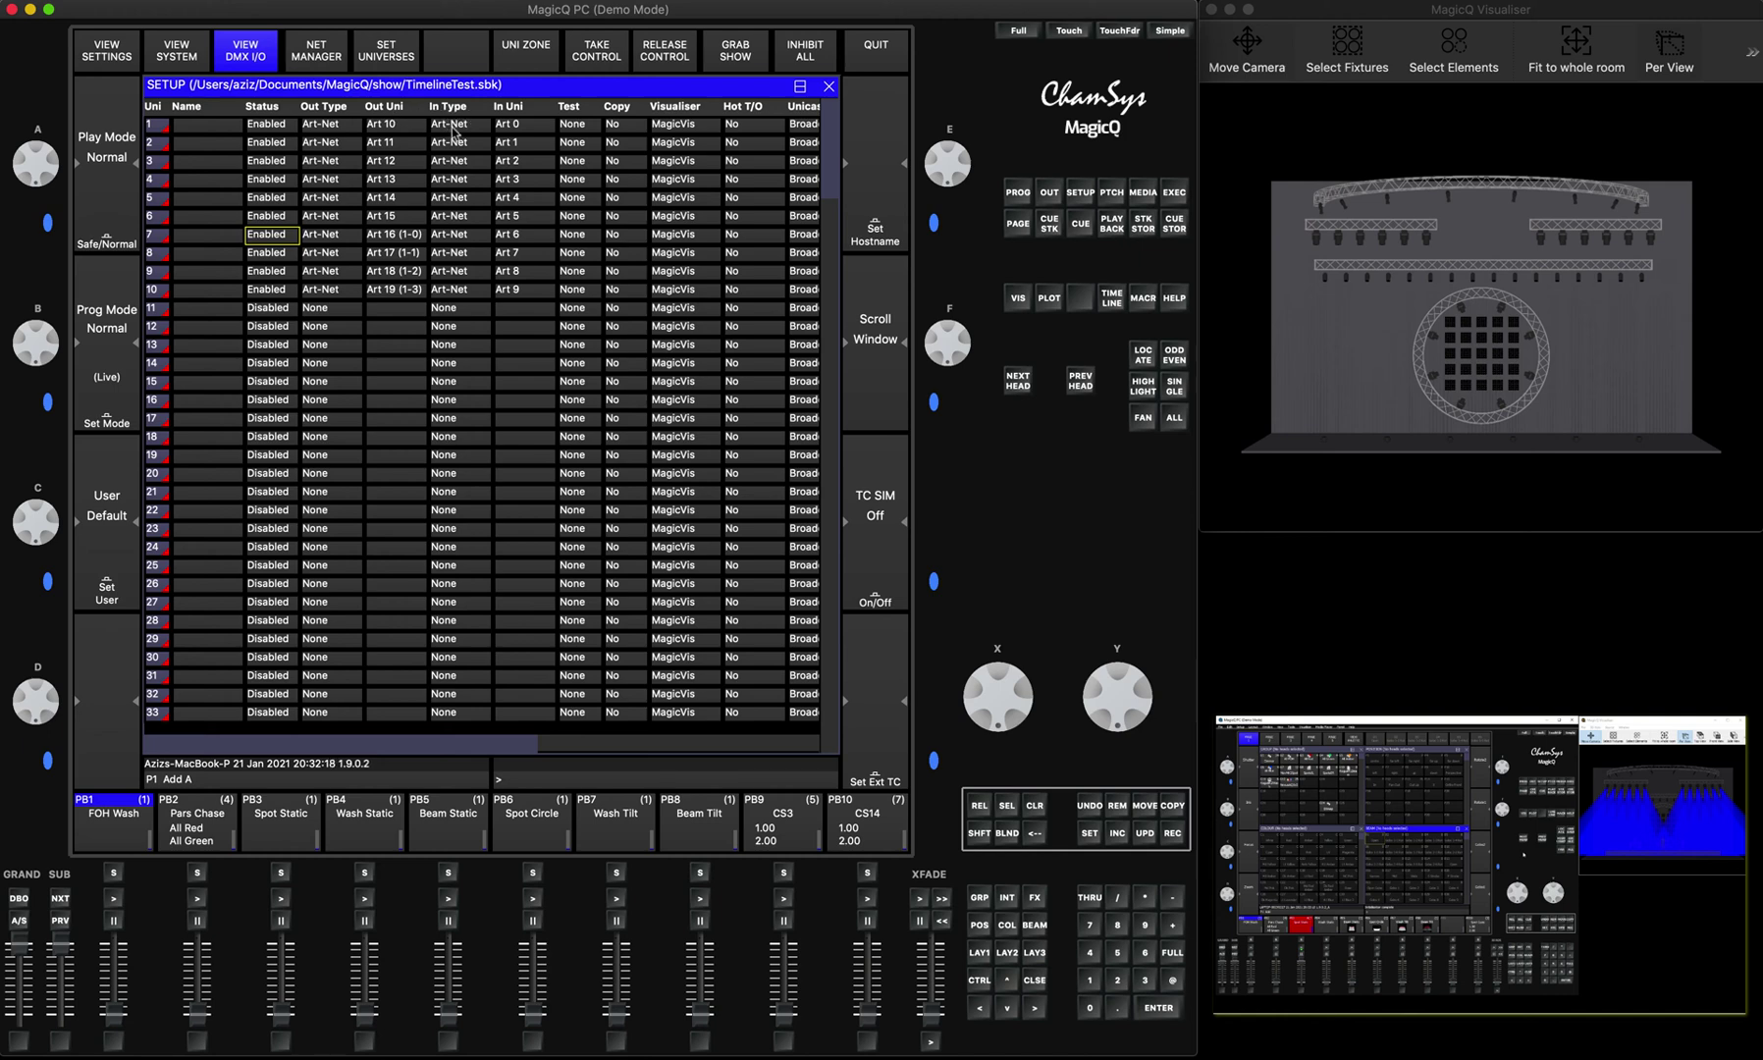
Set the input type of universes 1–10 to Art-Net
left_click_drag(454, 128, 461, 290)
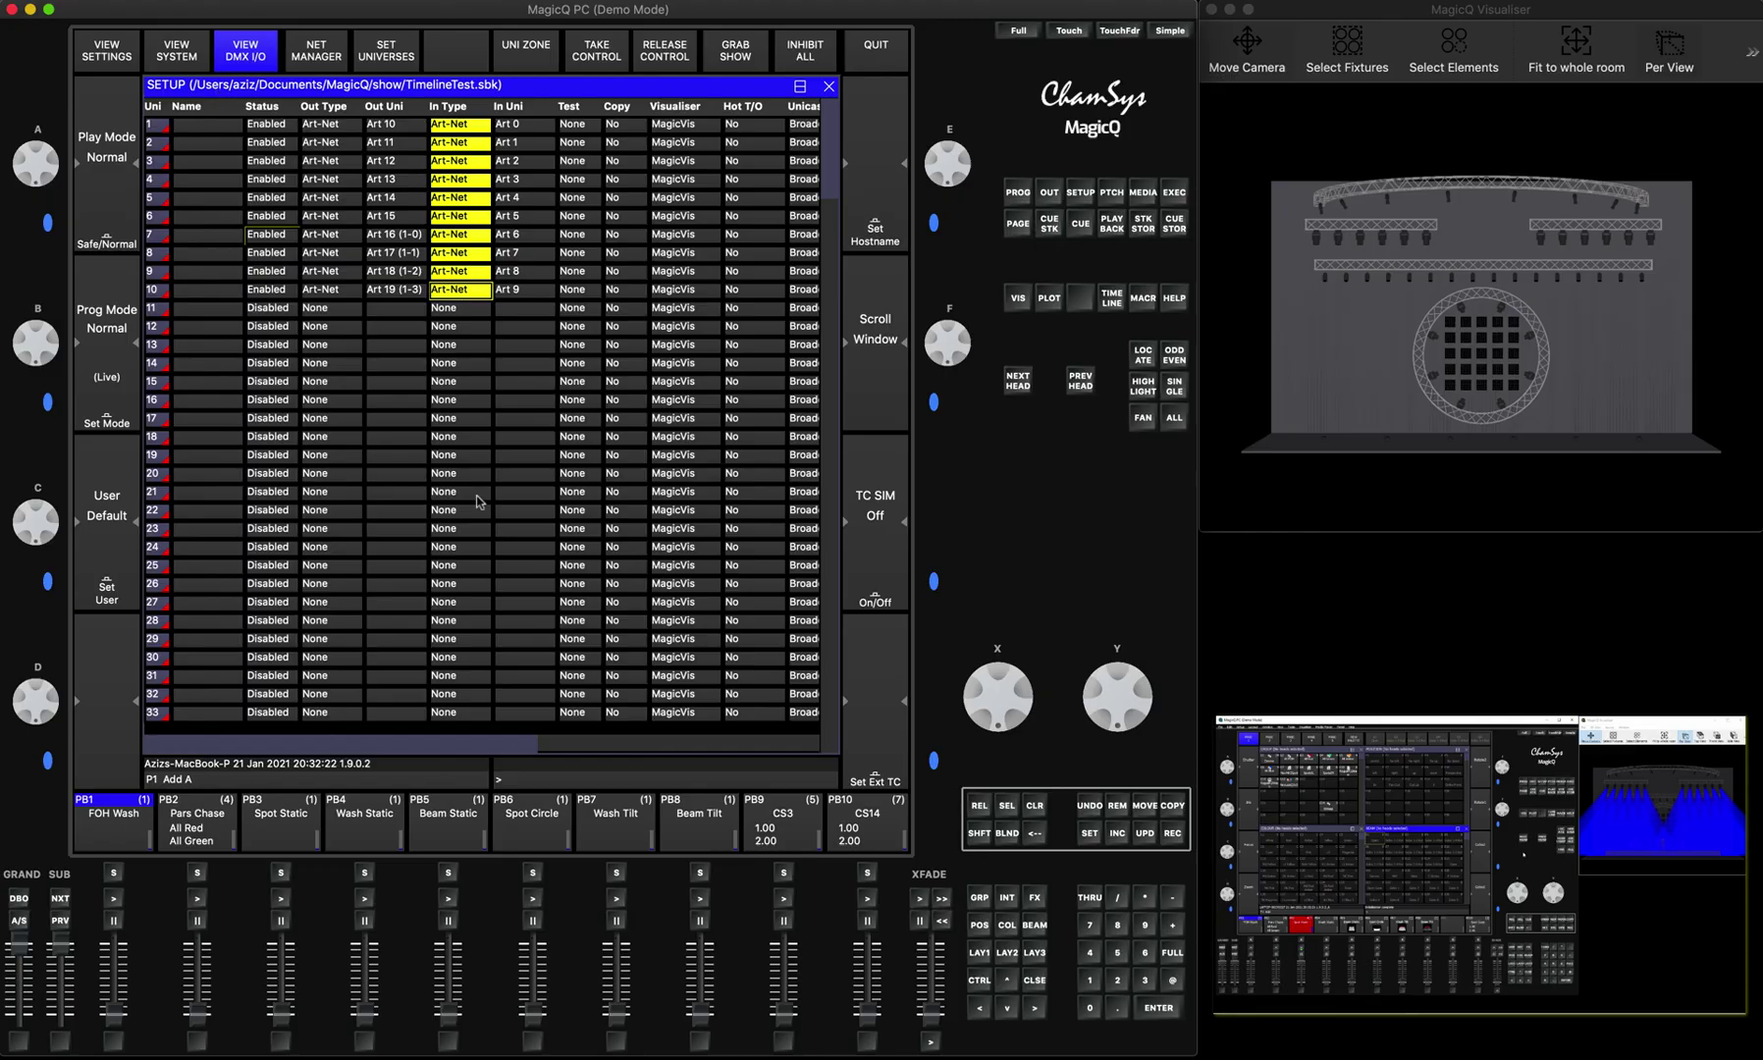
key("Return")
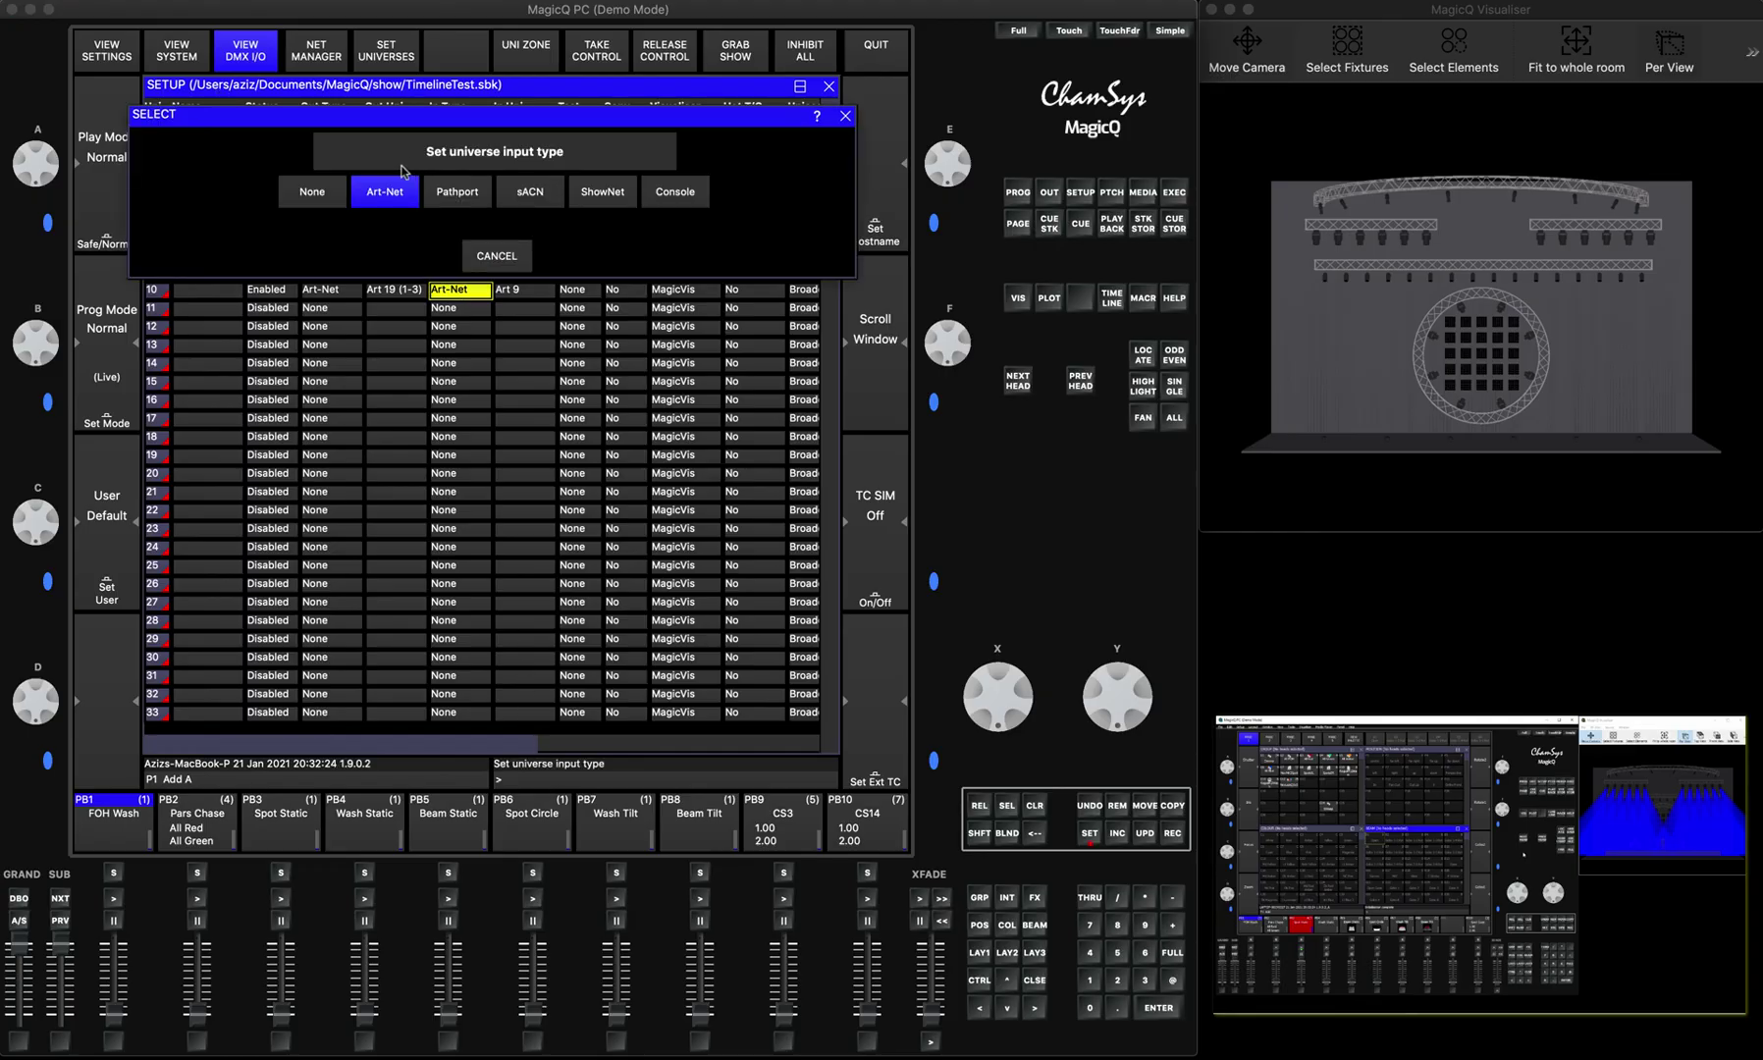
left_click(399, 196)
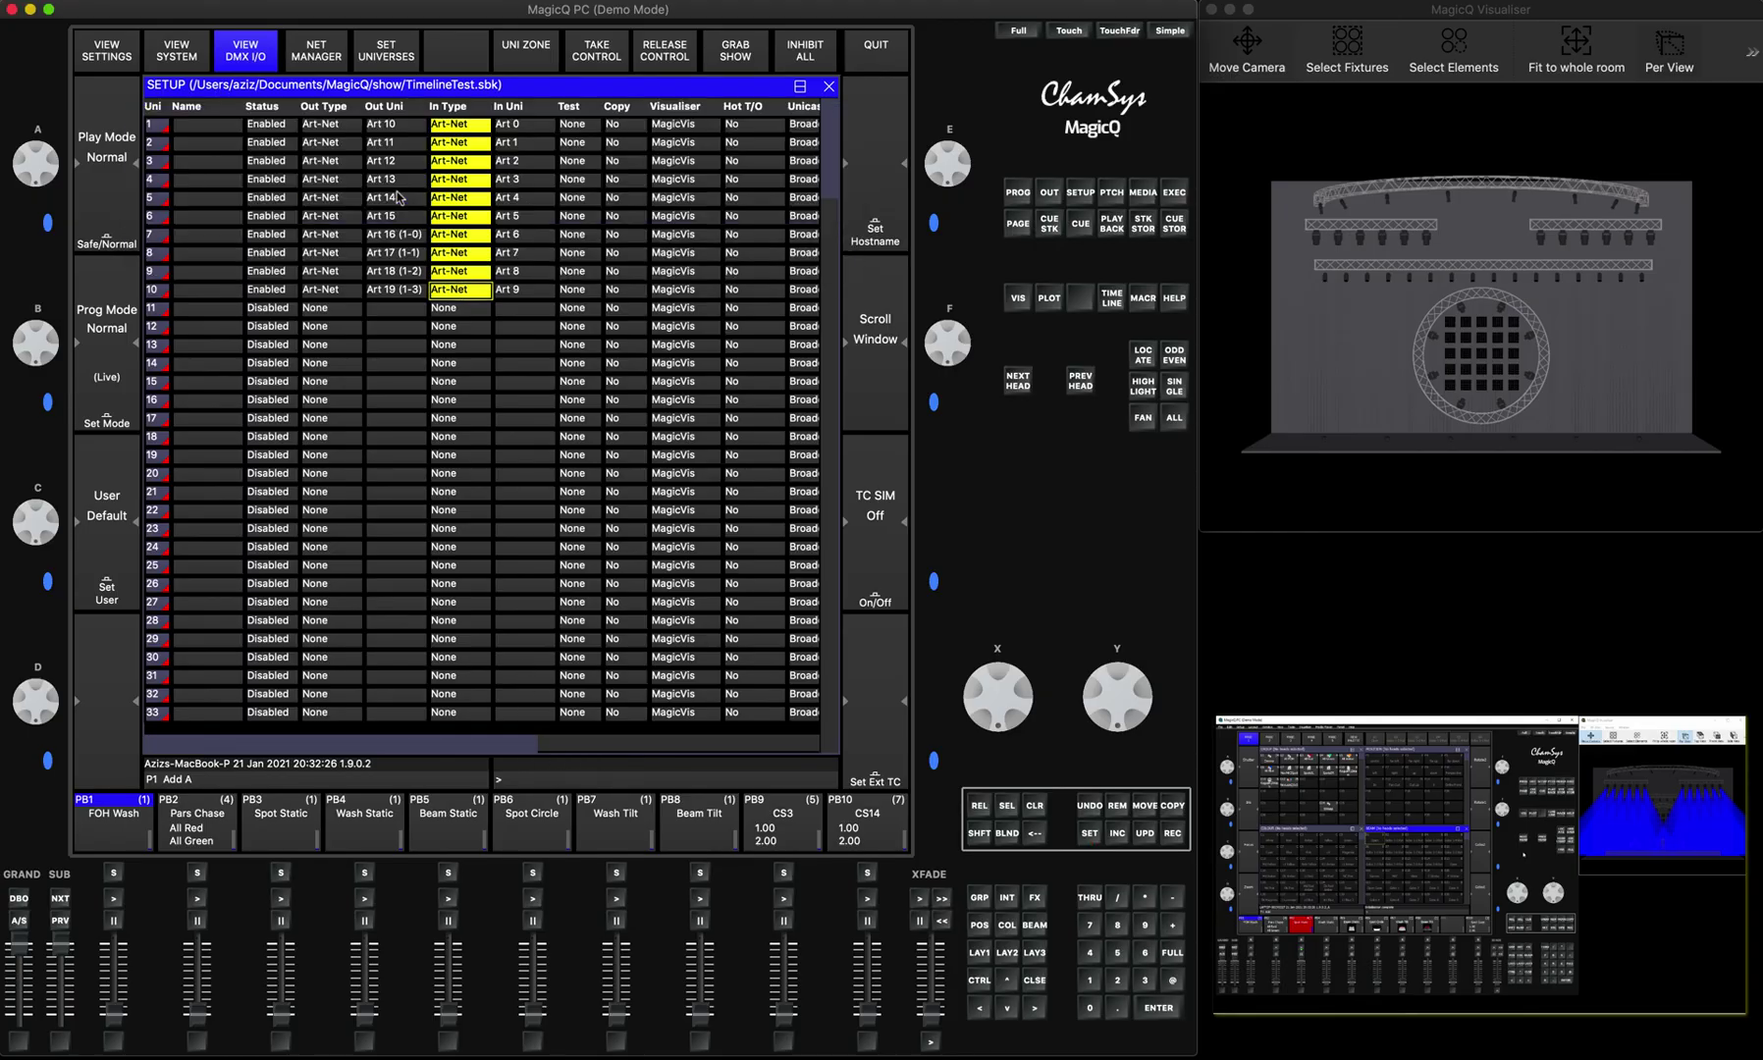
Assign input universes Art 0 to Art 9 to universes 1–10
left_click(509, 125)
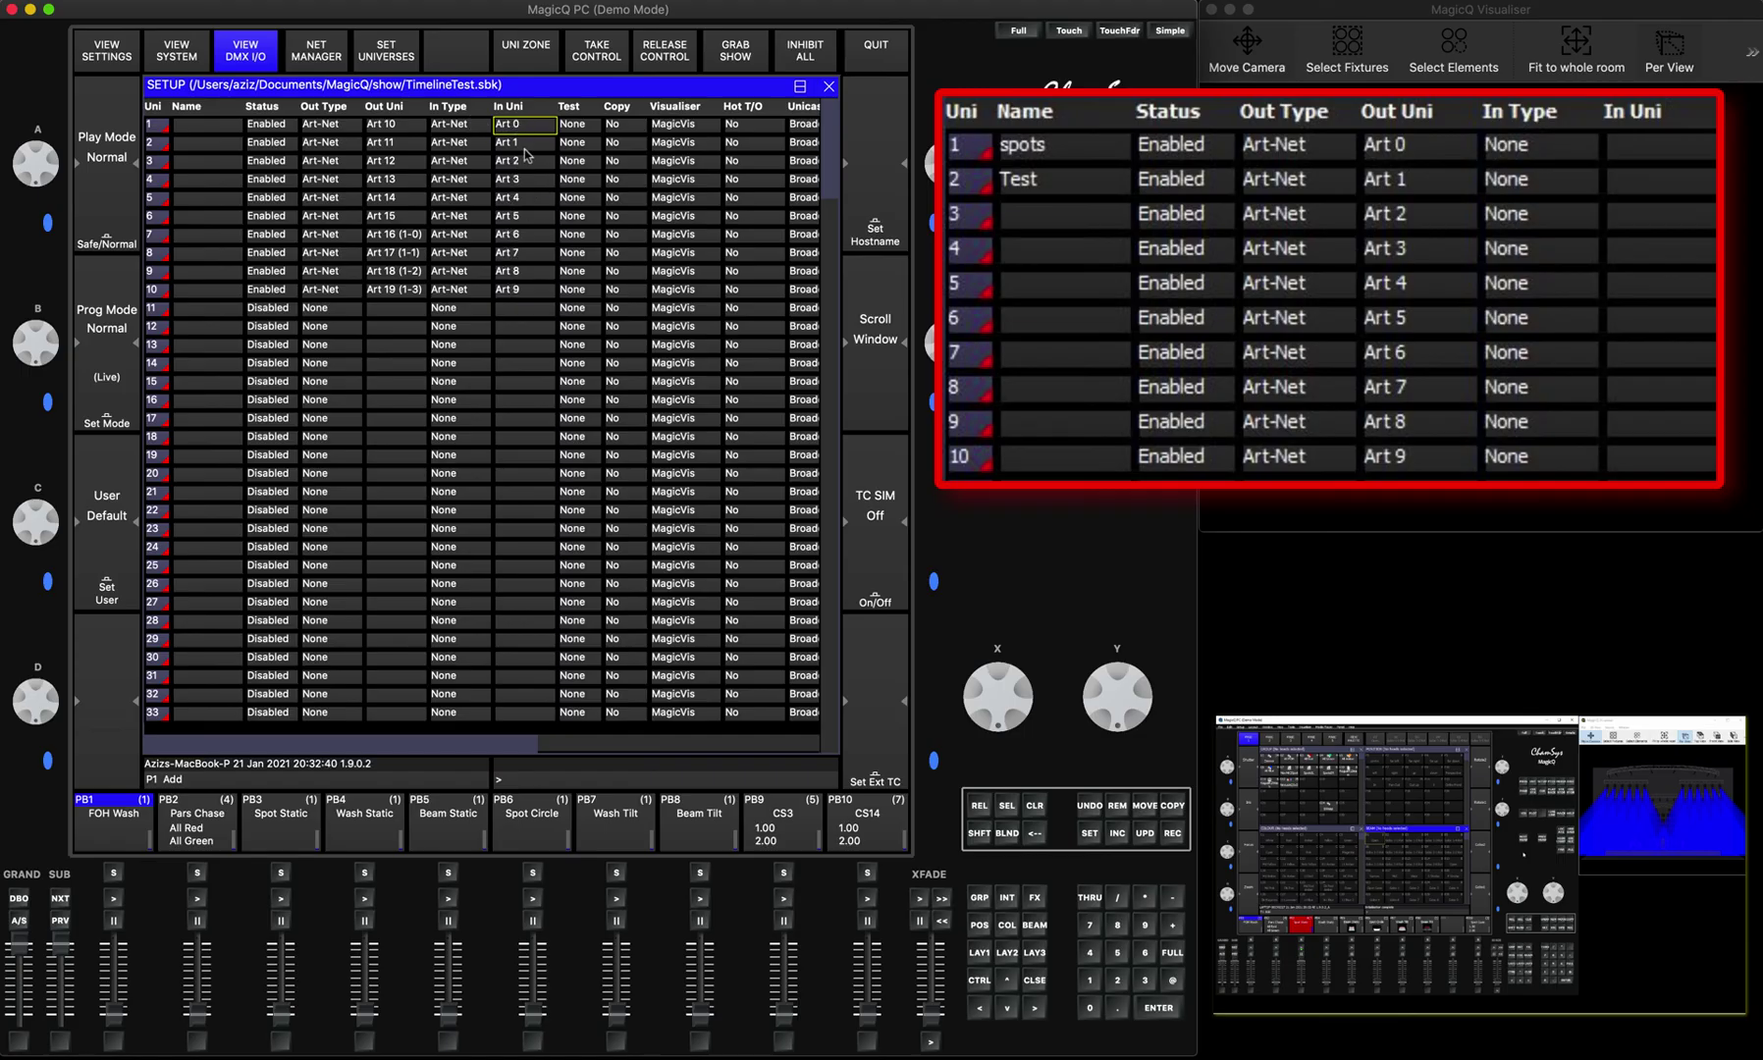
left_click_drag(514, 128, 519, 288)
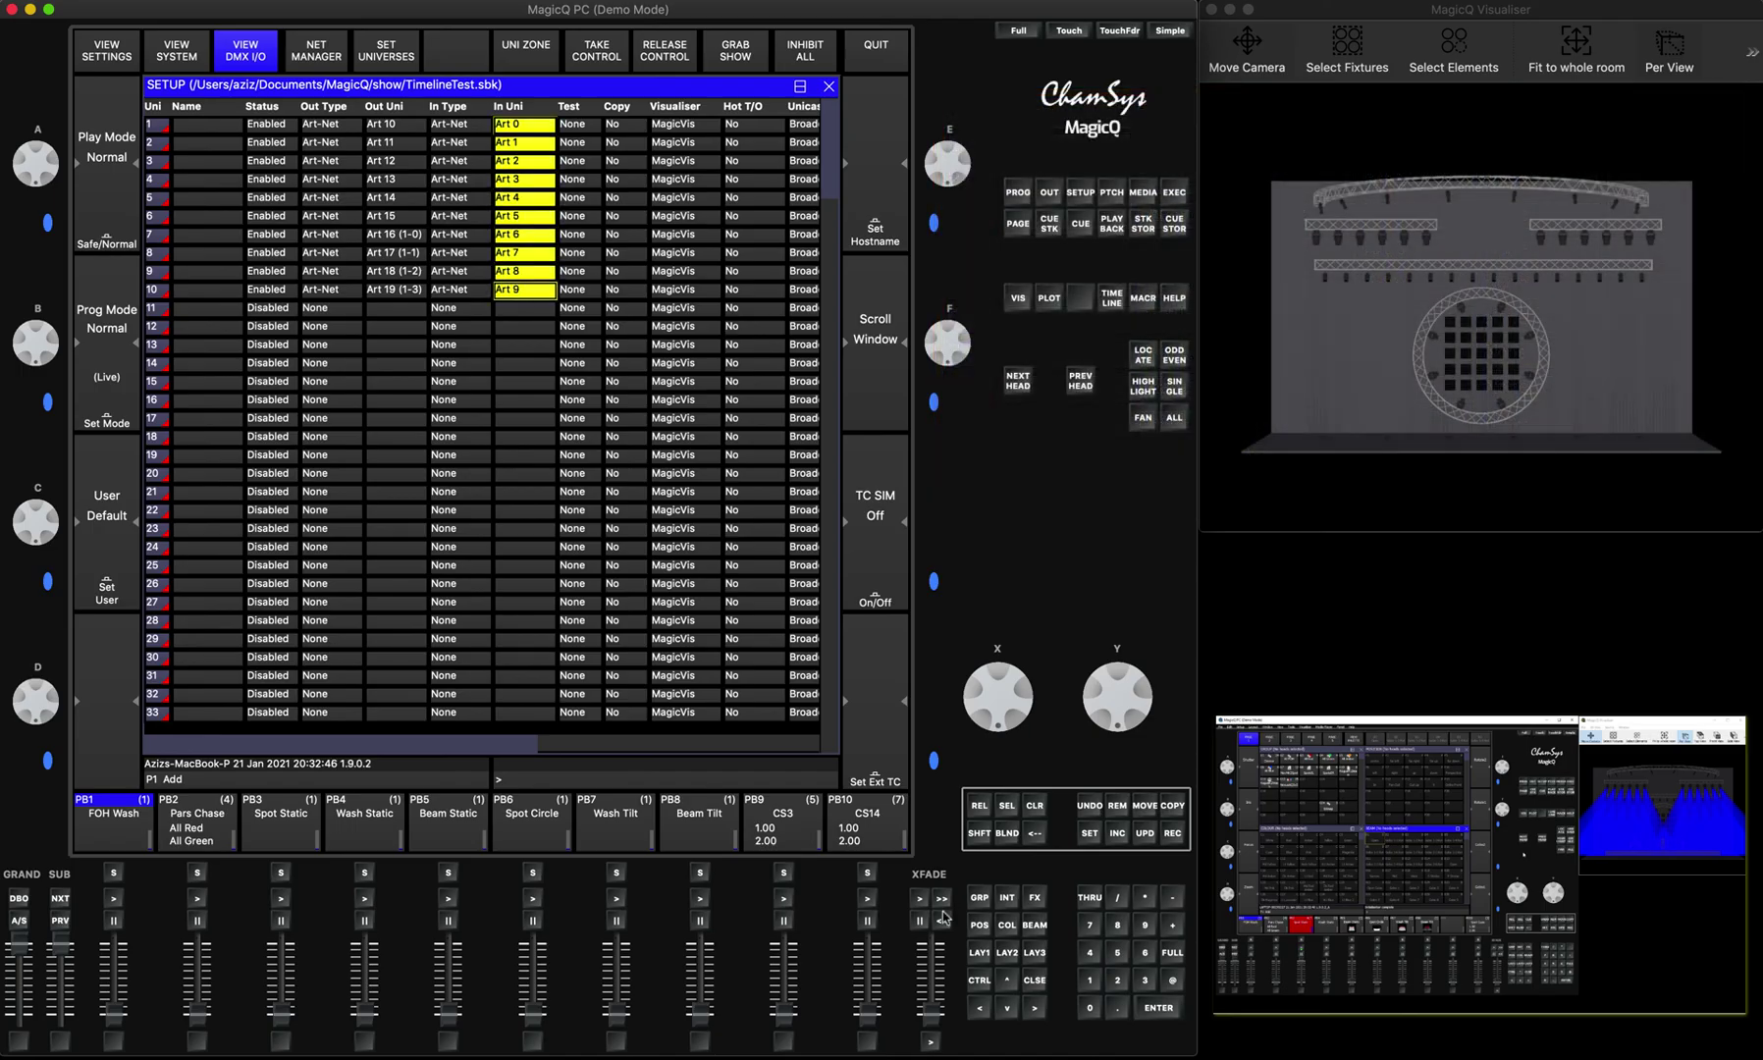
type("A")
left_click(323, 126)
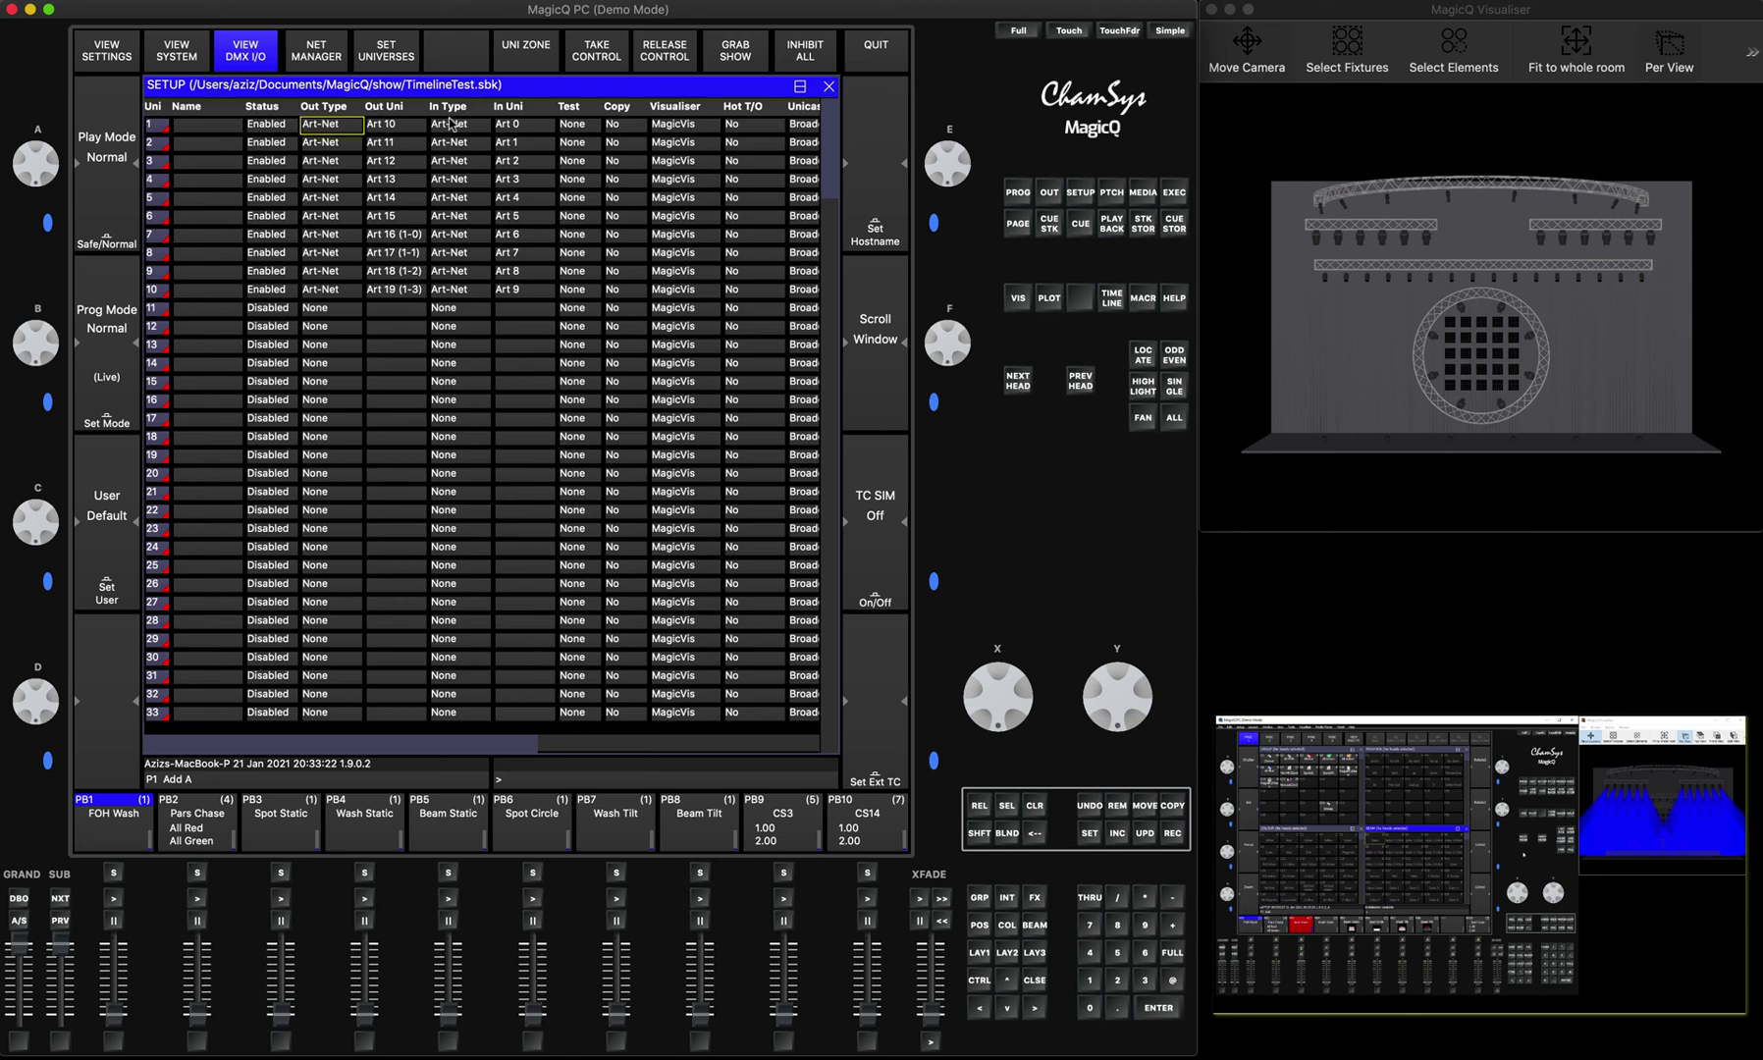
Recheck the 192.168.0.10 network page, then return to the palettes with the Group window active
left_click(114, 59)
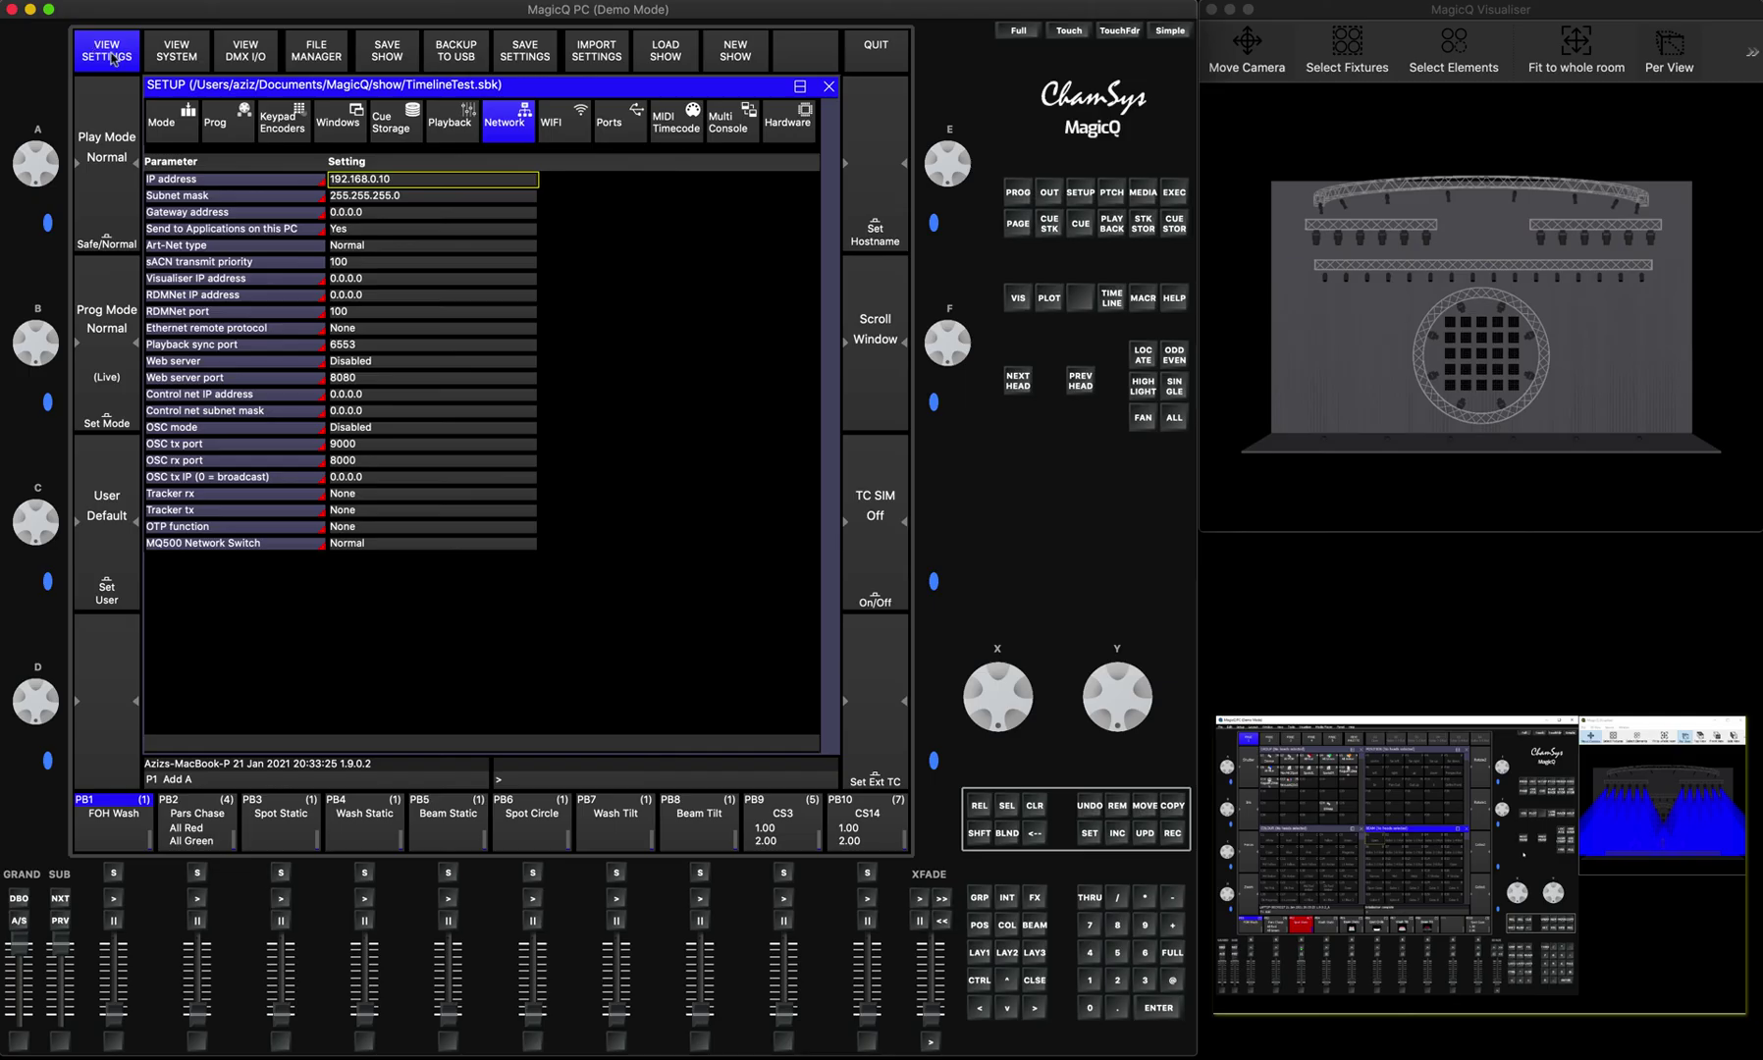
left_click(980, 953)
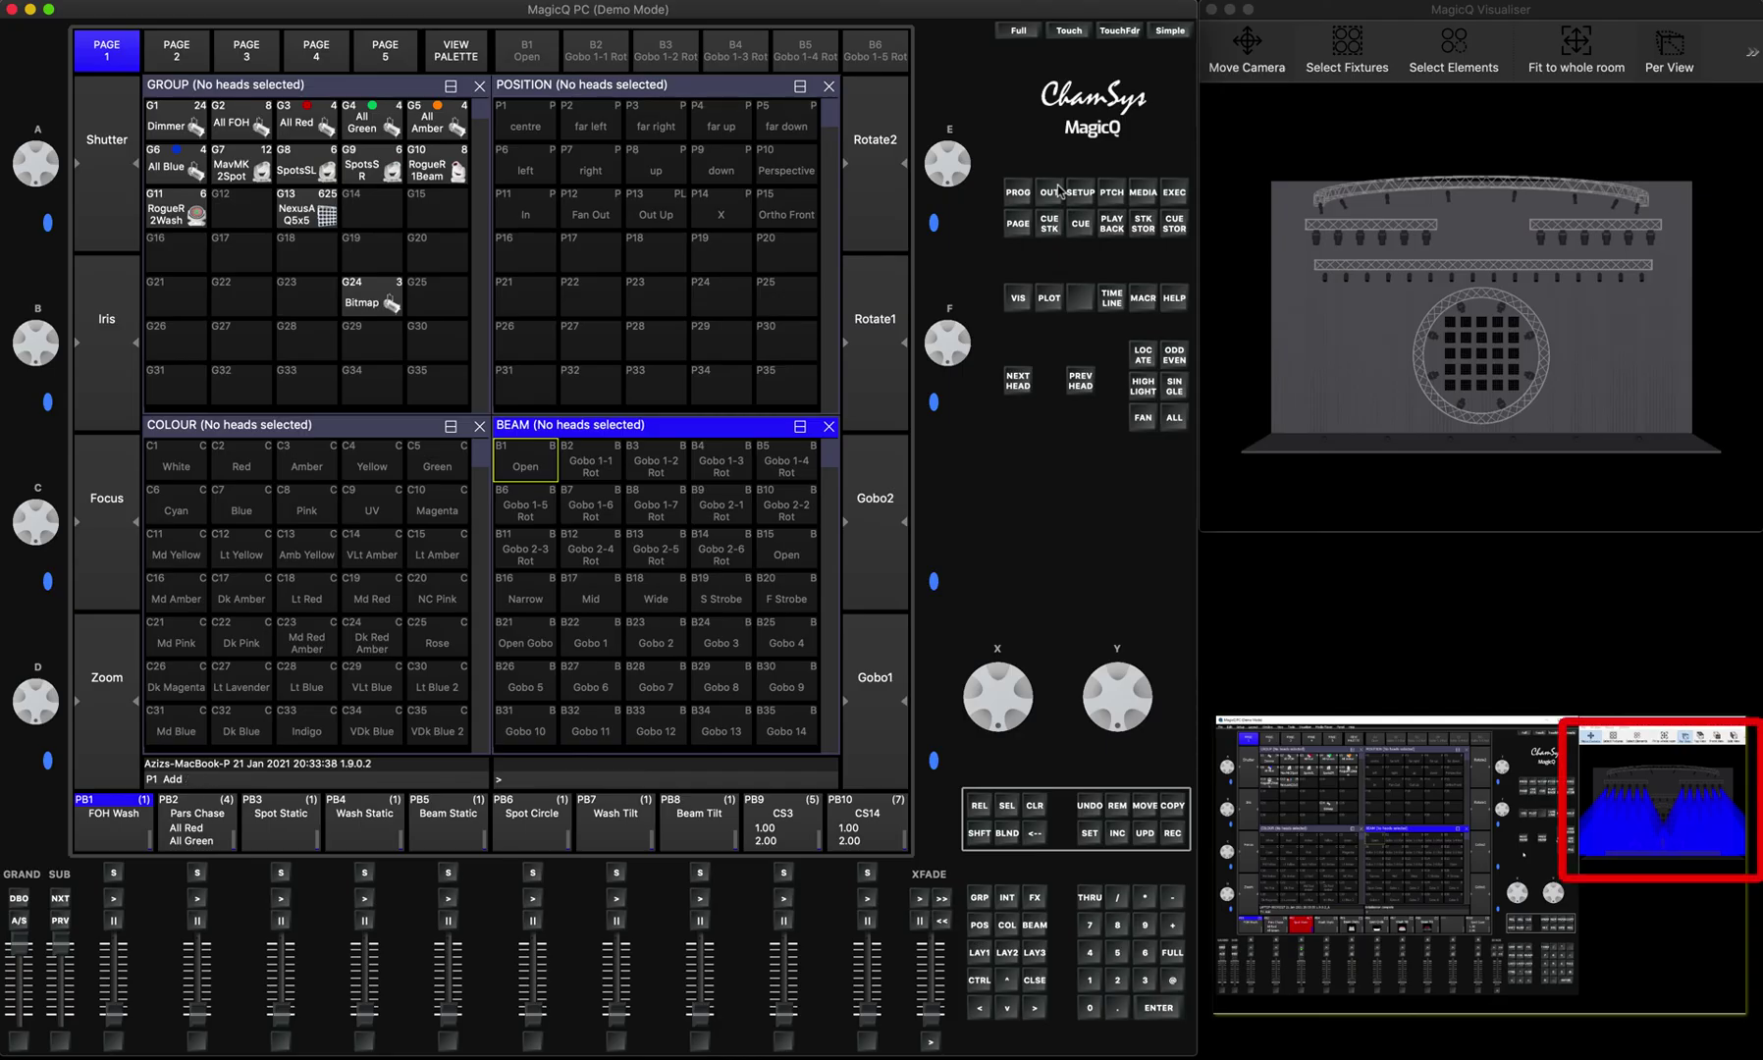
left_click(314, 98)
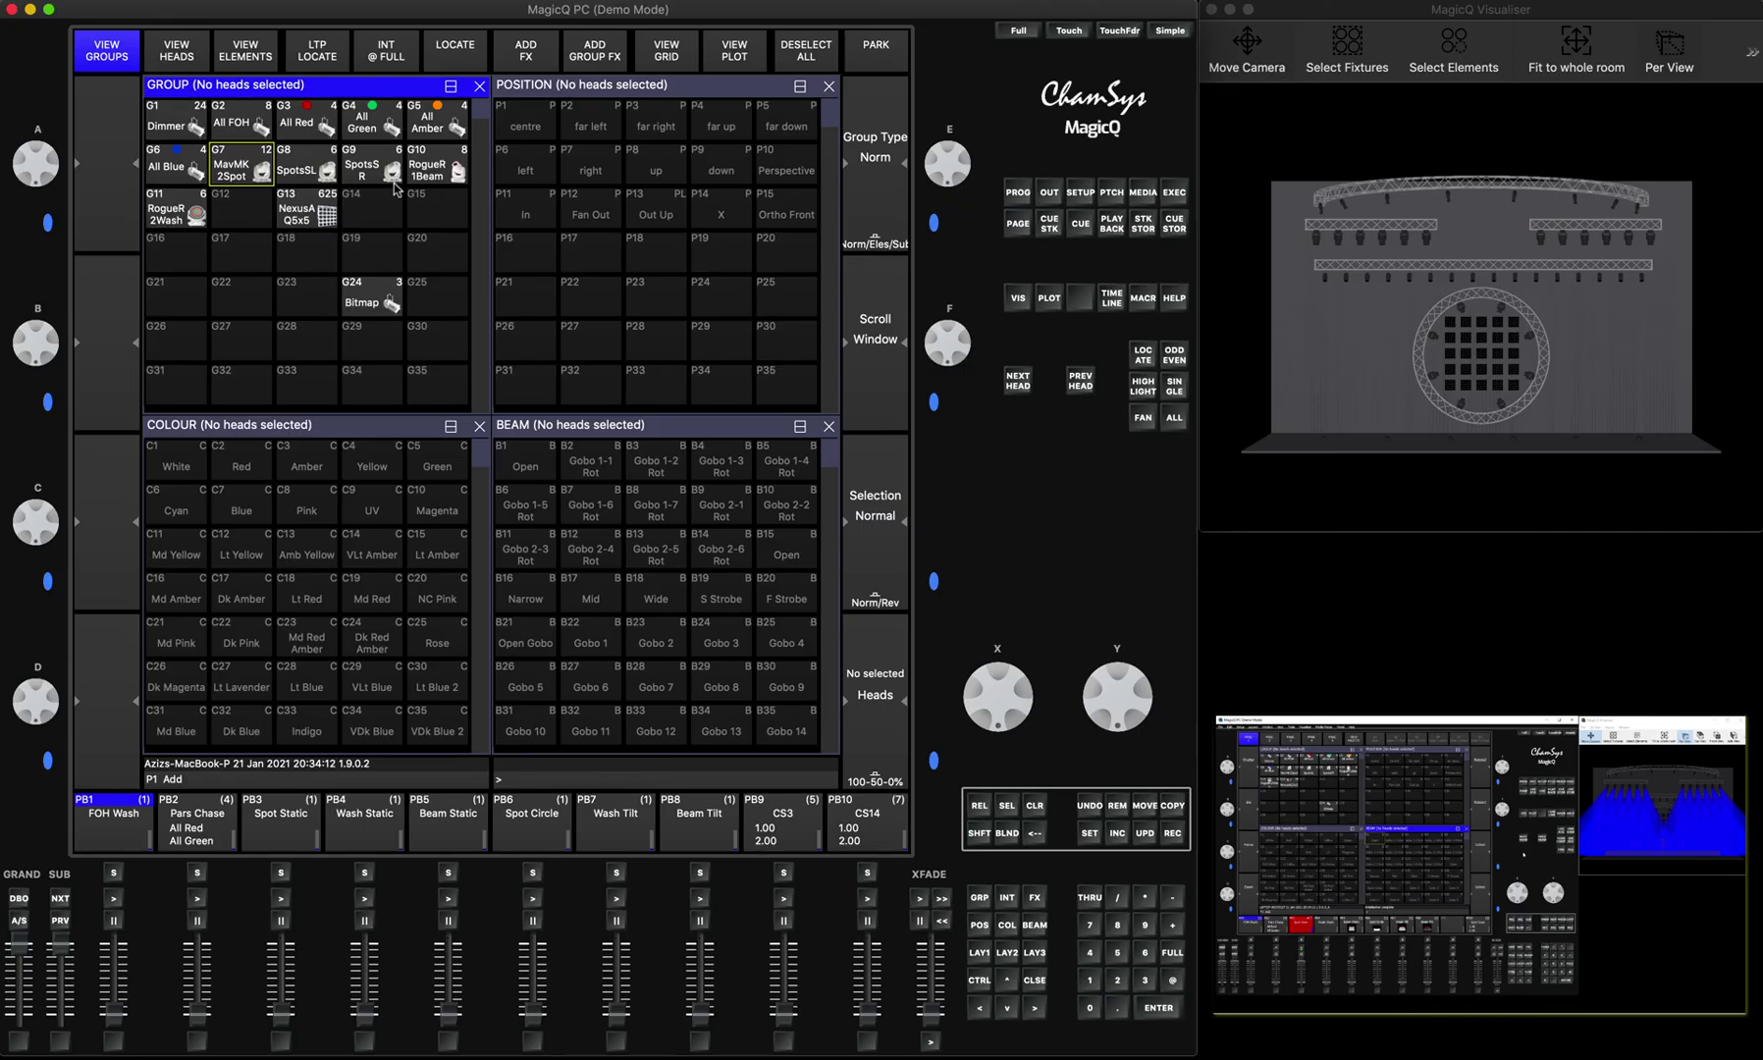
View each head's output and incoming Art-Net values, then return with the programmer cleared
left_click(1050, 193)
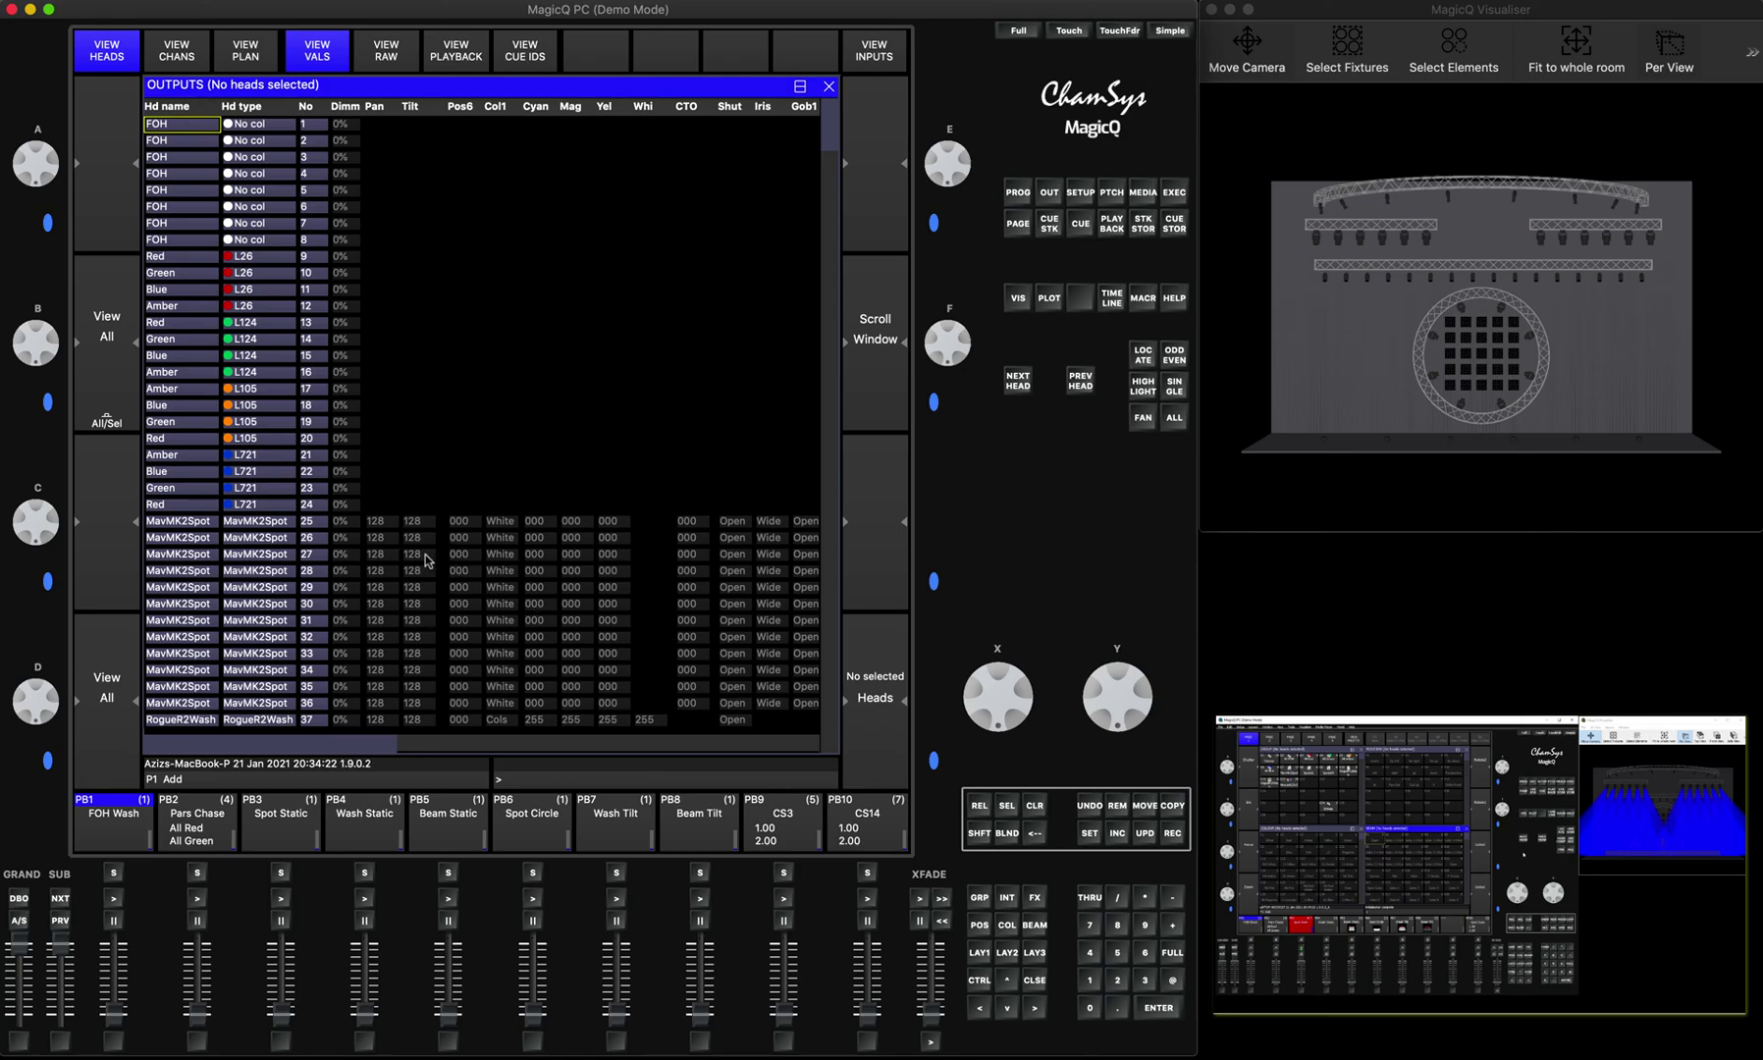
left_click(881, 54)
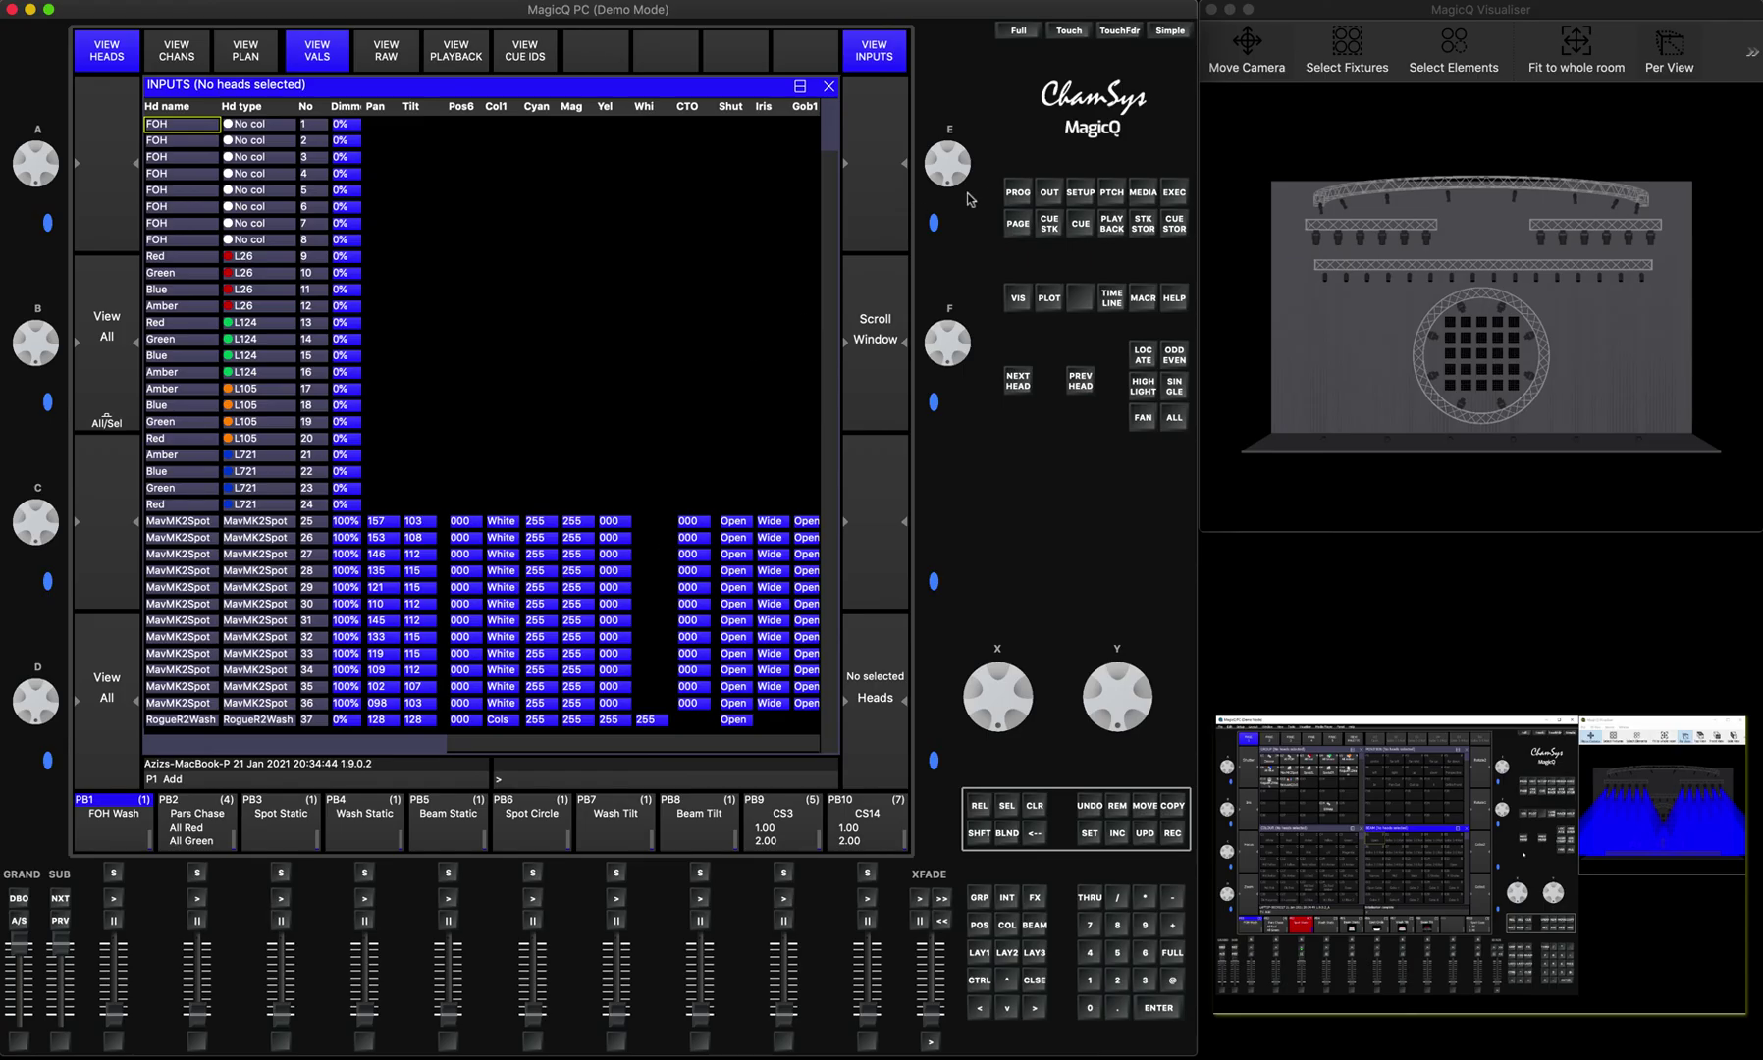
left_click(1019, 192)
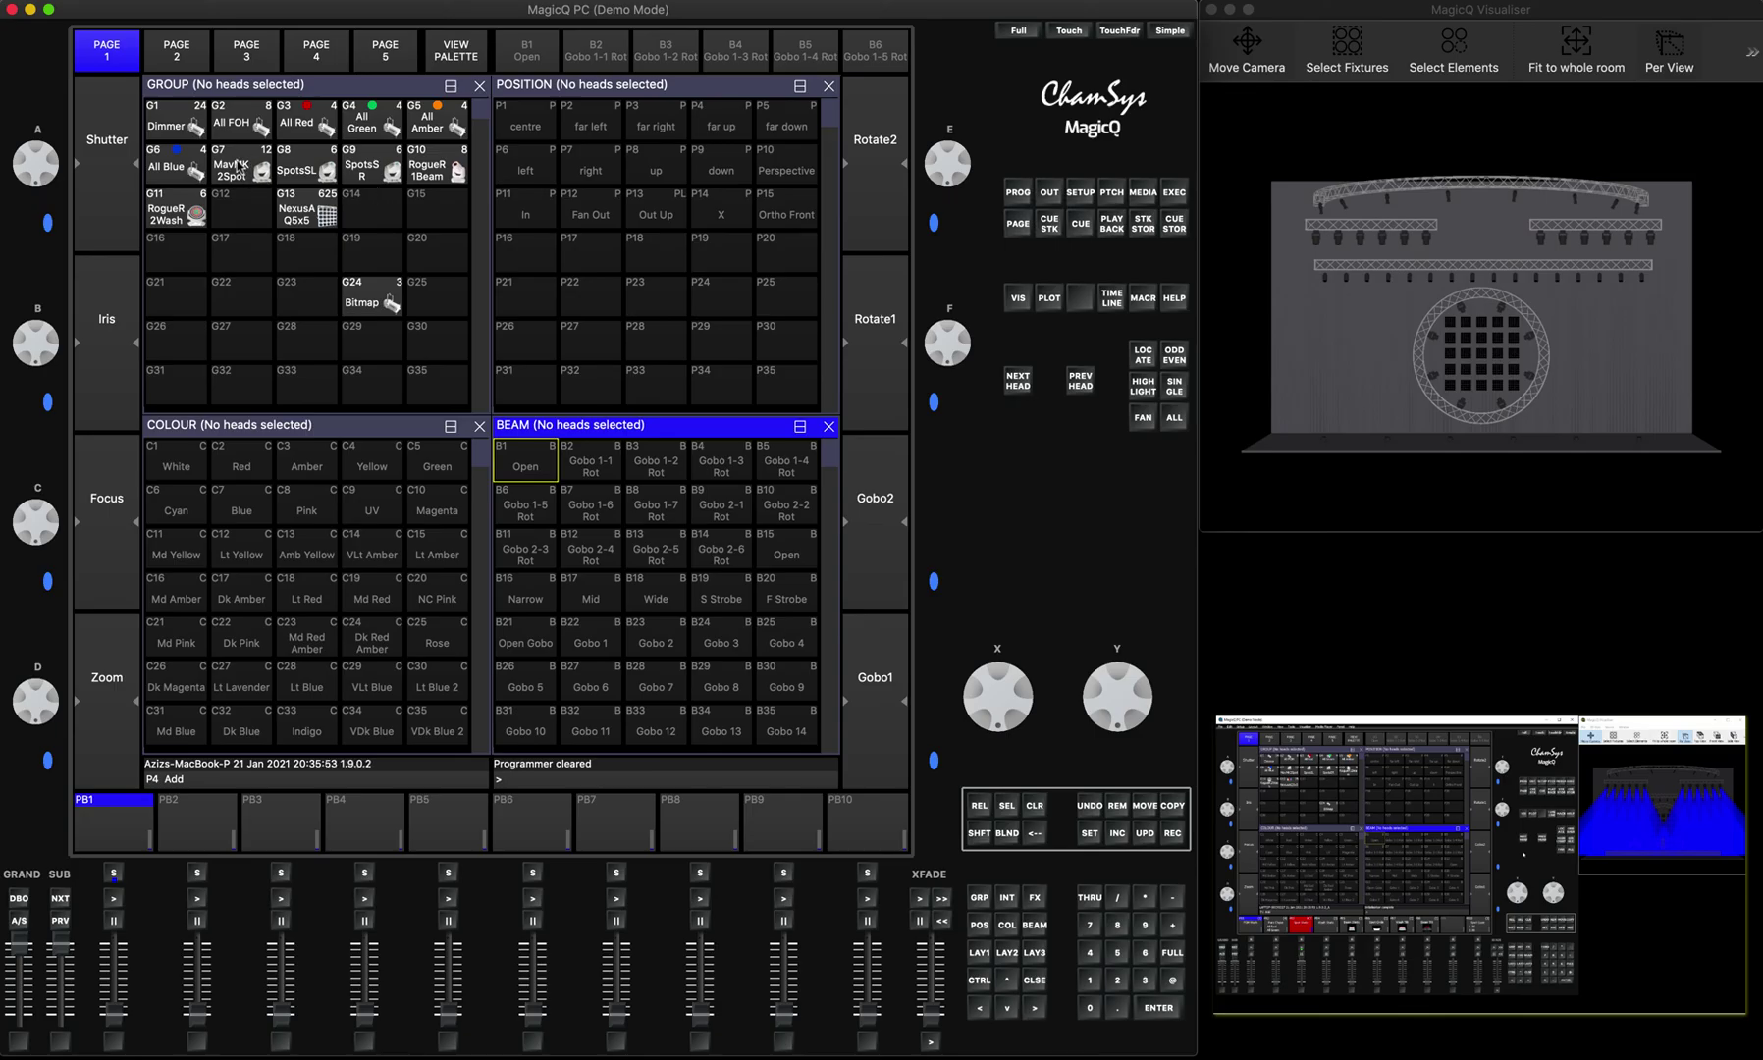
Select the MavMK2Spot group and capture its incoming Art-Net input into the programmer
left_click(239, 165)
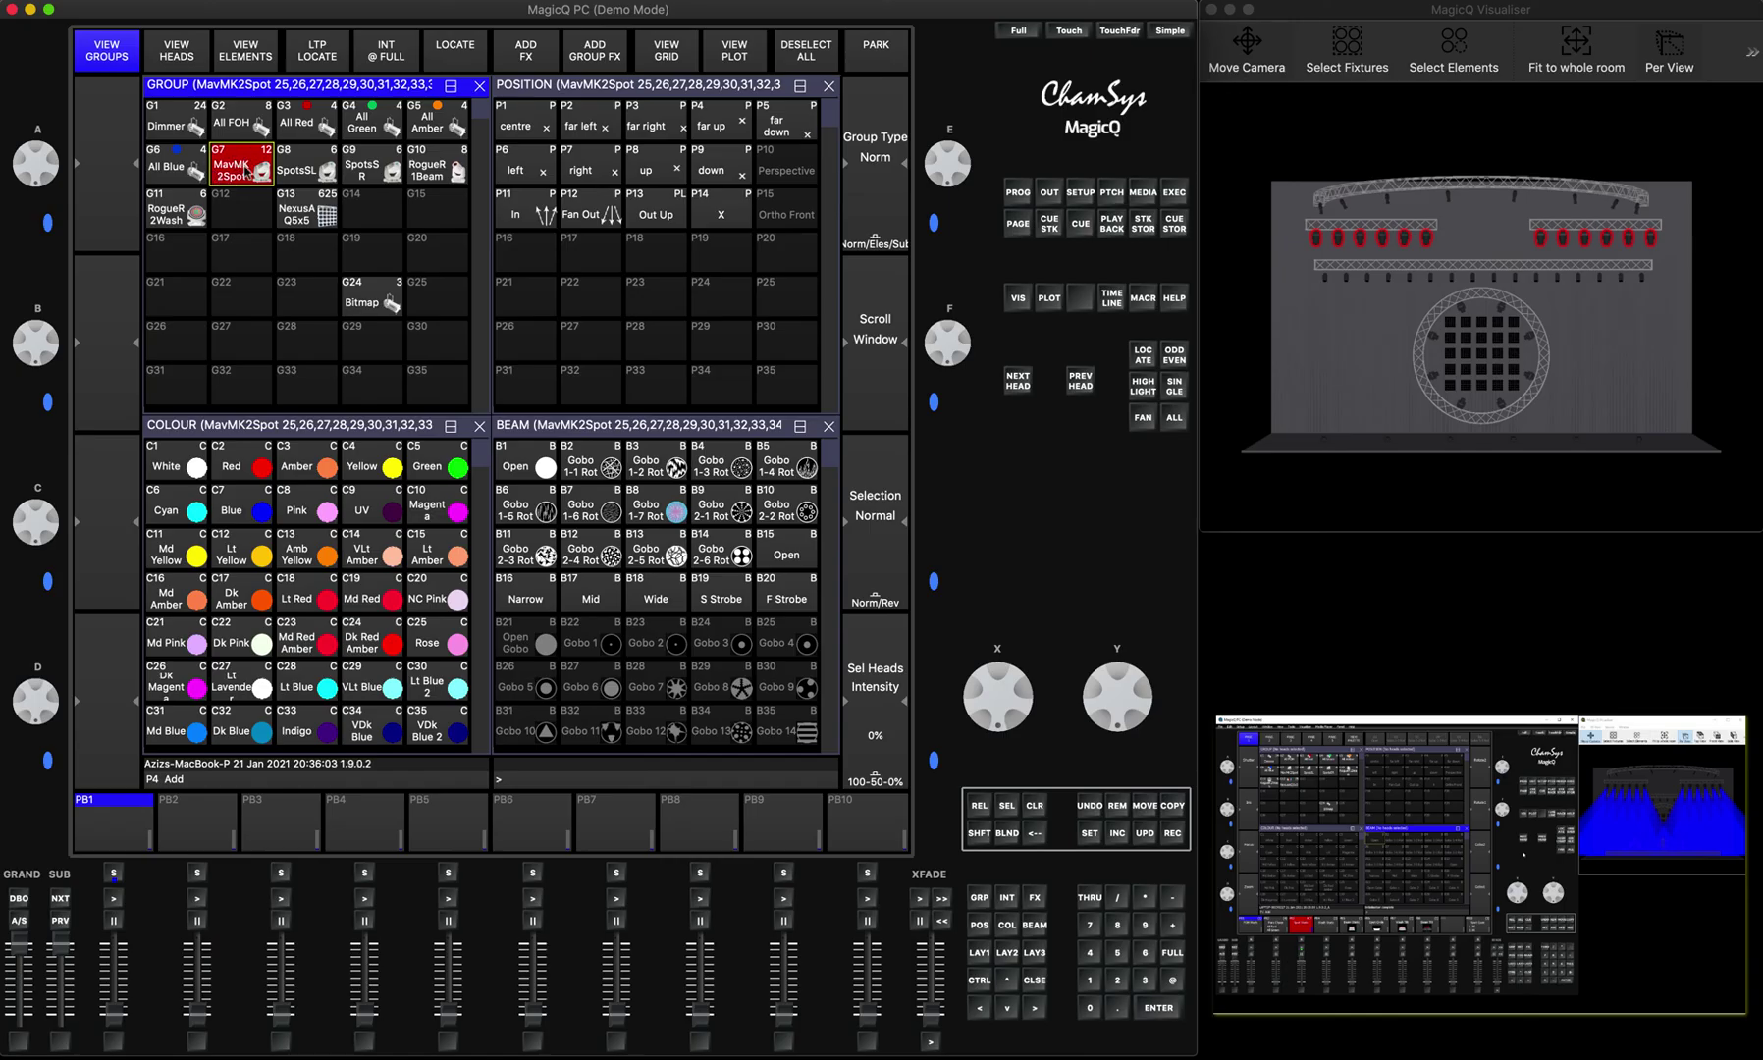
left_click(1018, 195)
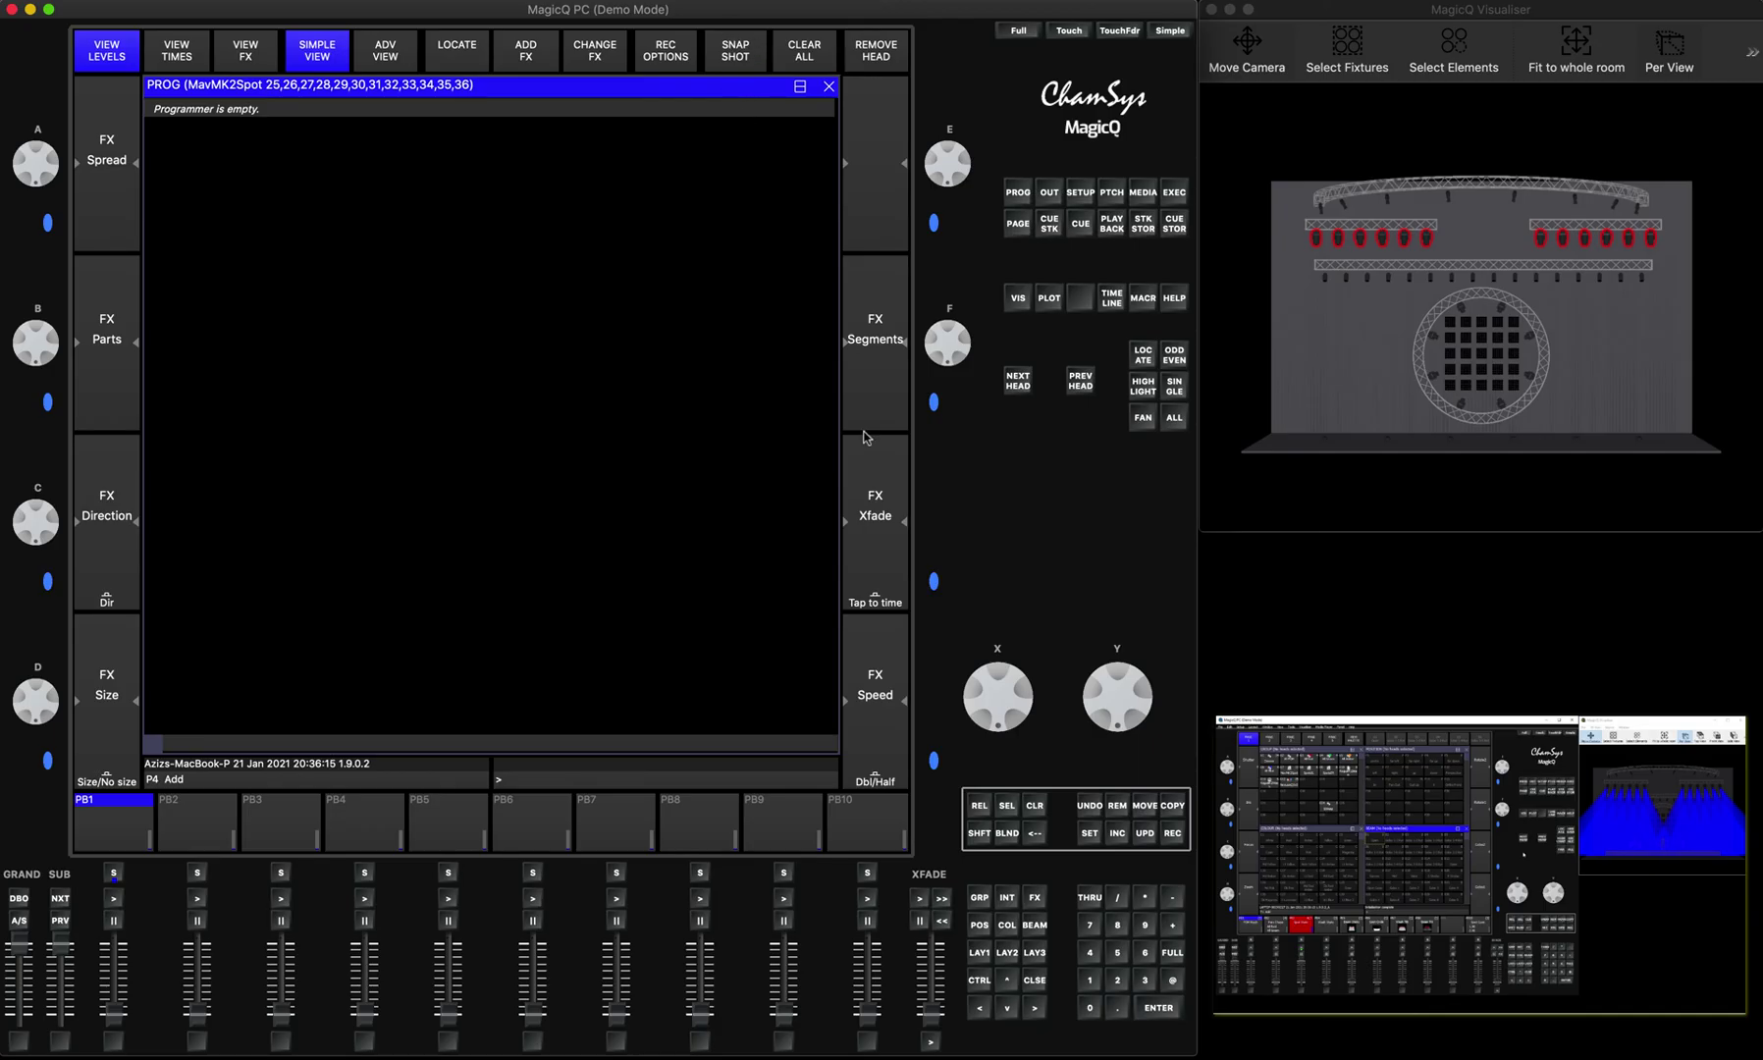
left_click(976, 836)
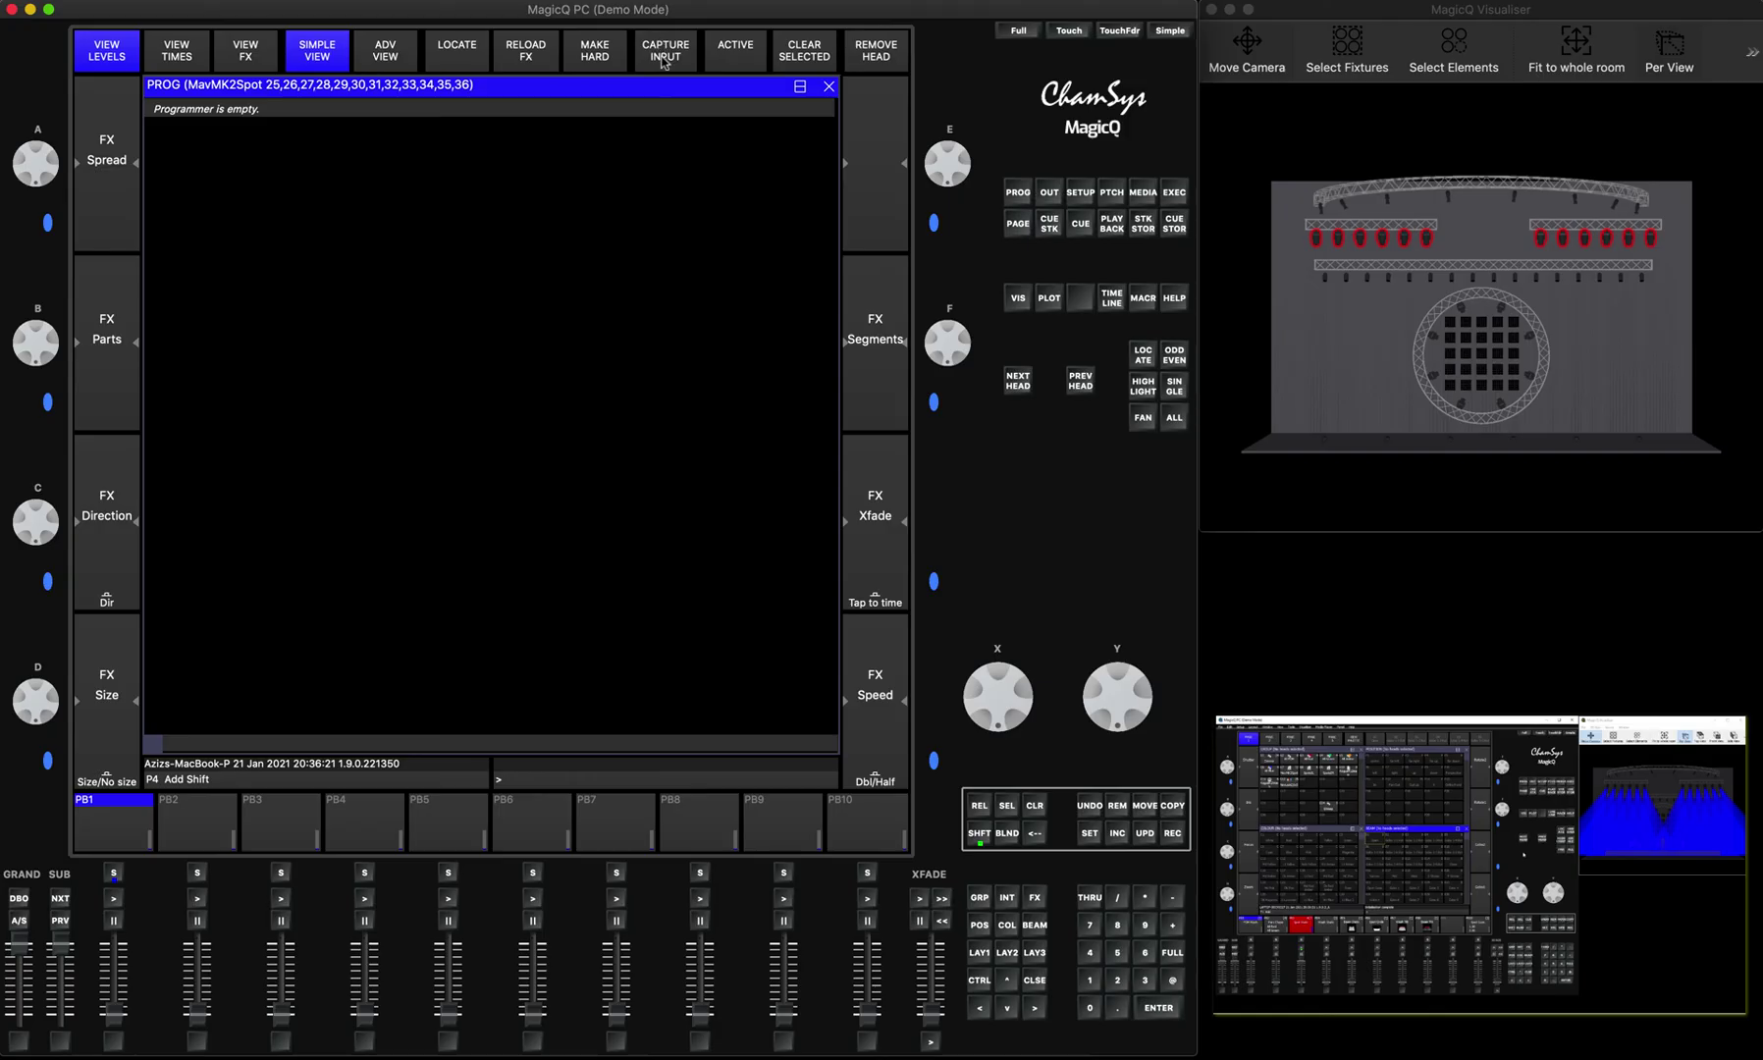
left_click(667, 55)
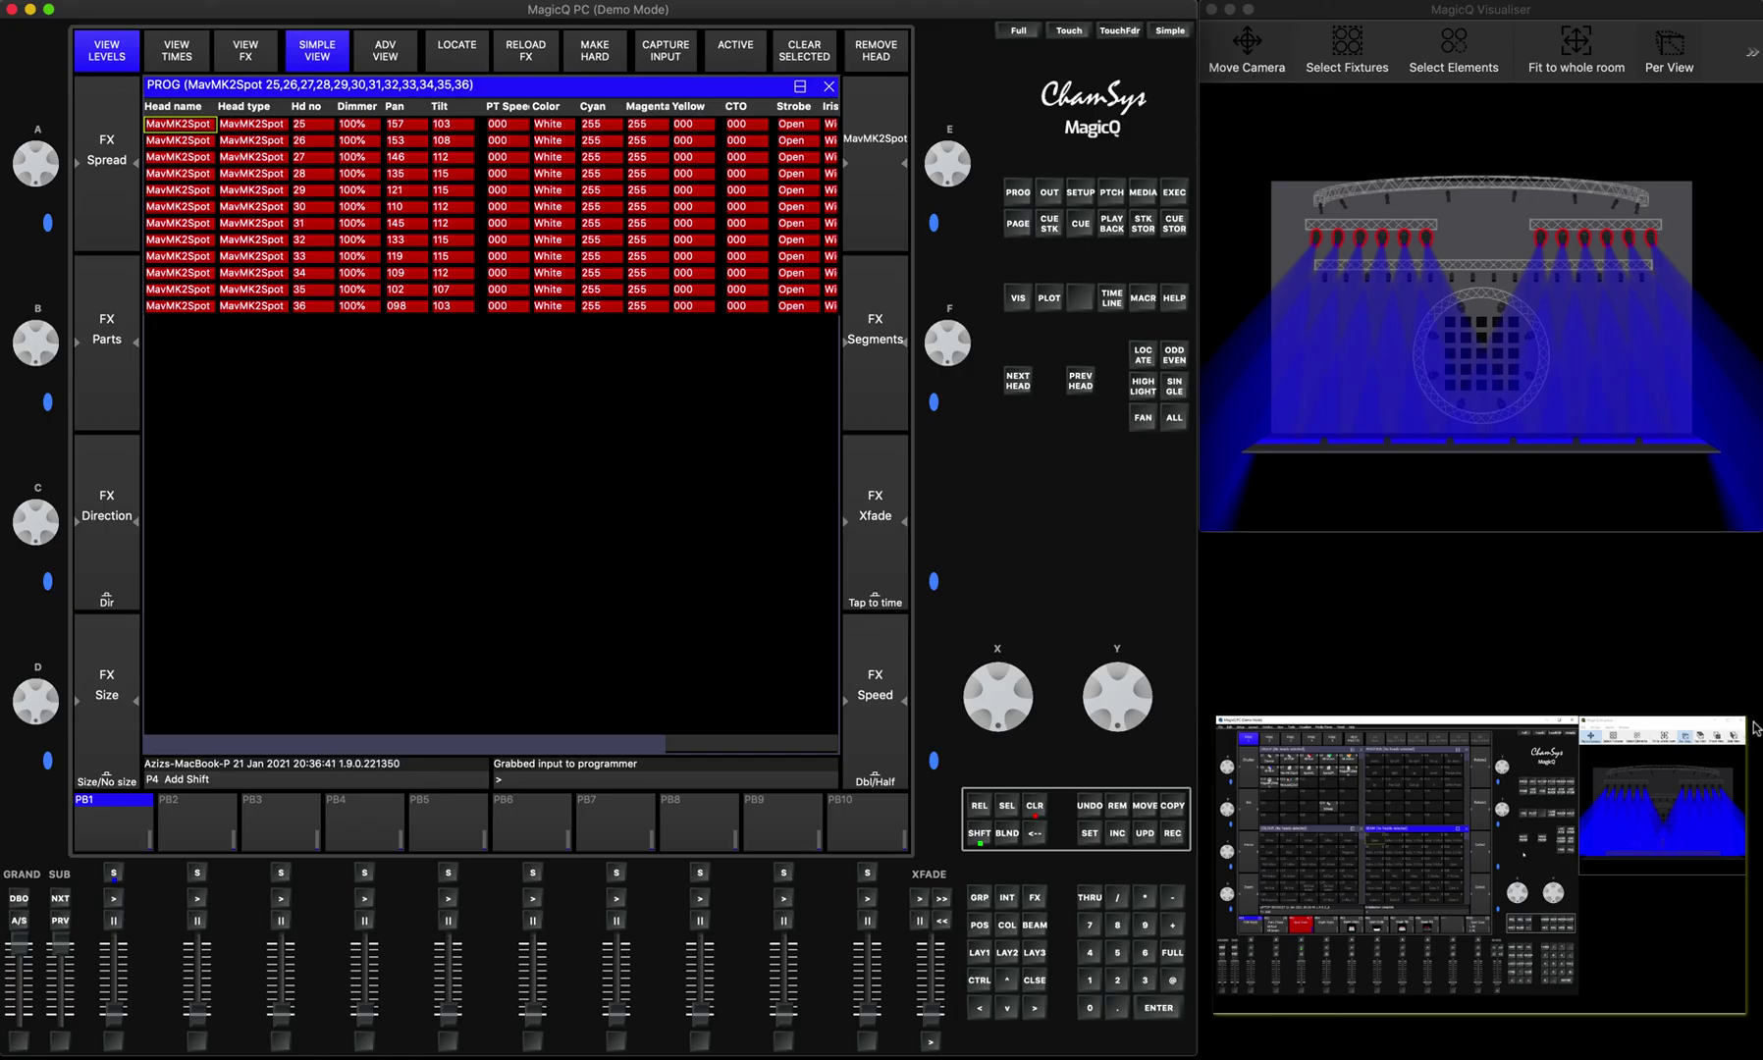
Record the captured values as Cue 1.00 on playback 1 and clear the programmer
left_click(1173, 833)
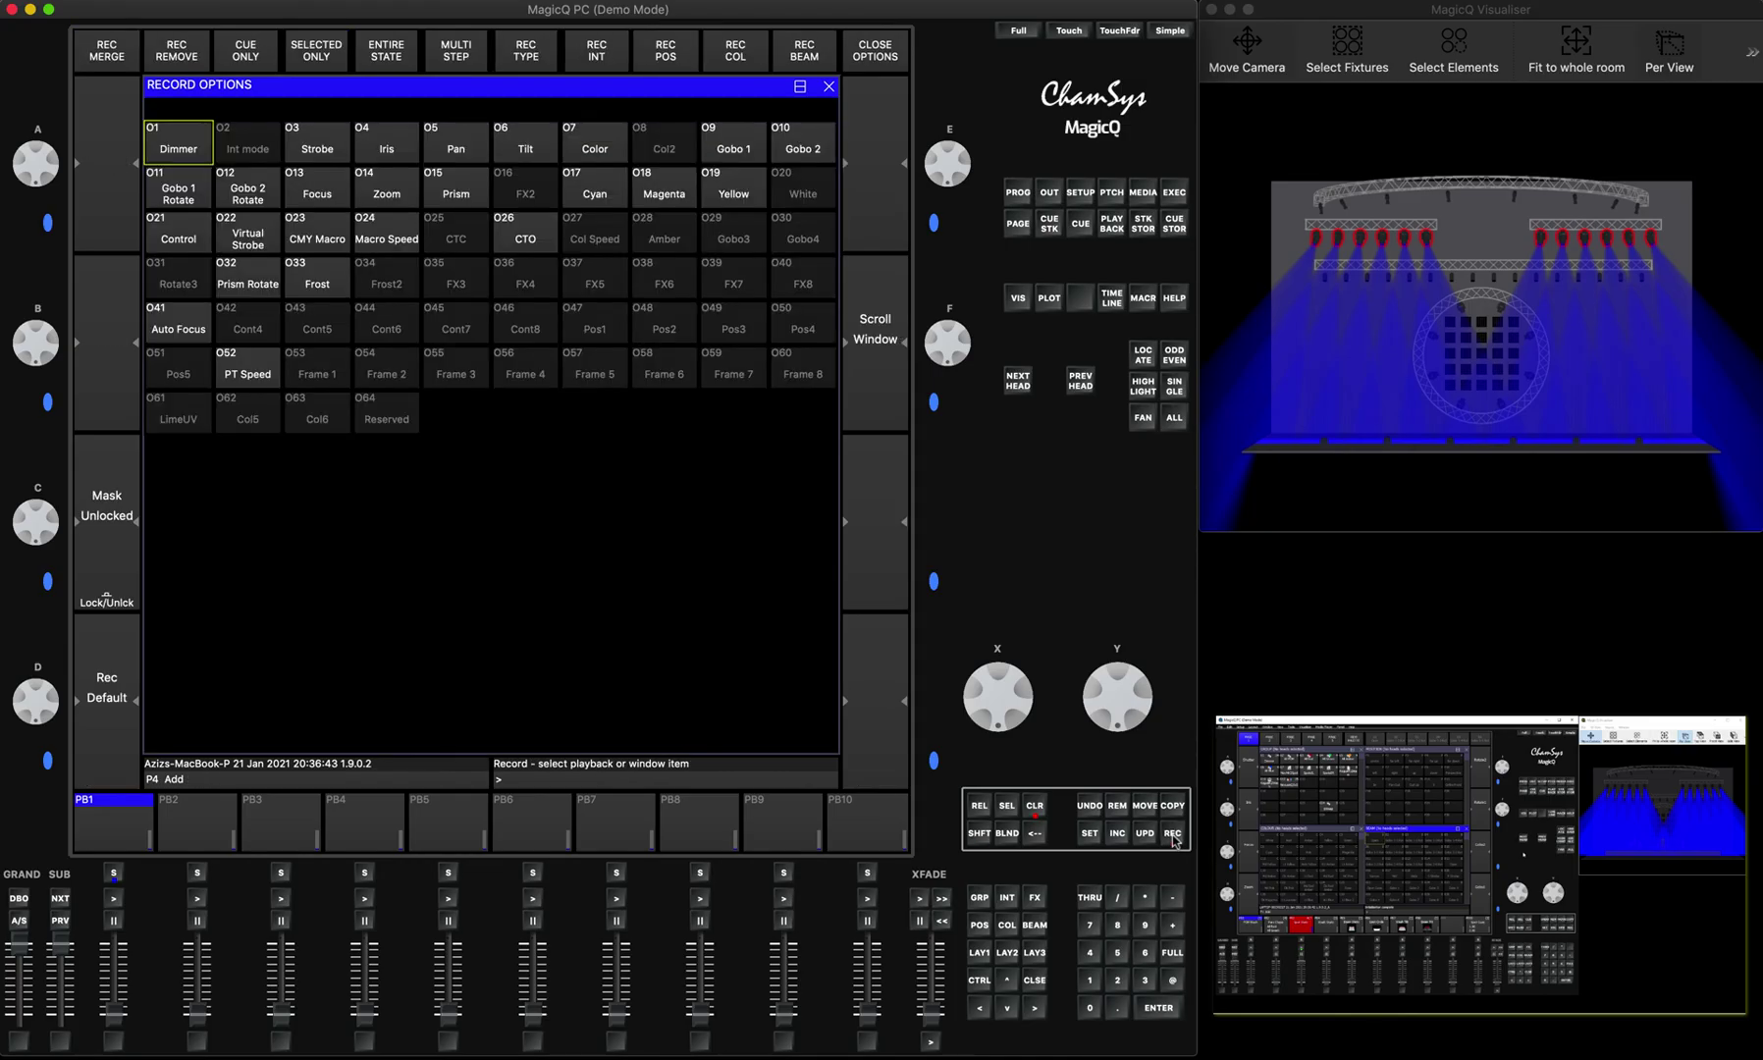
left_click(114, 874)
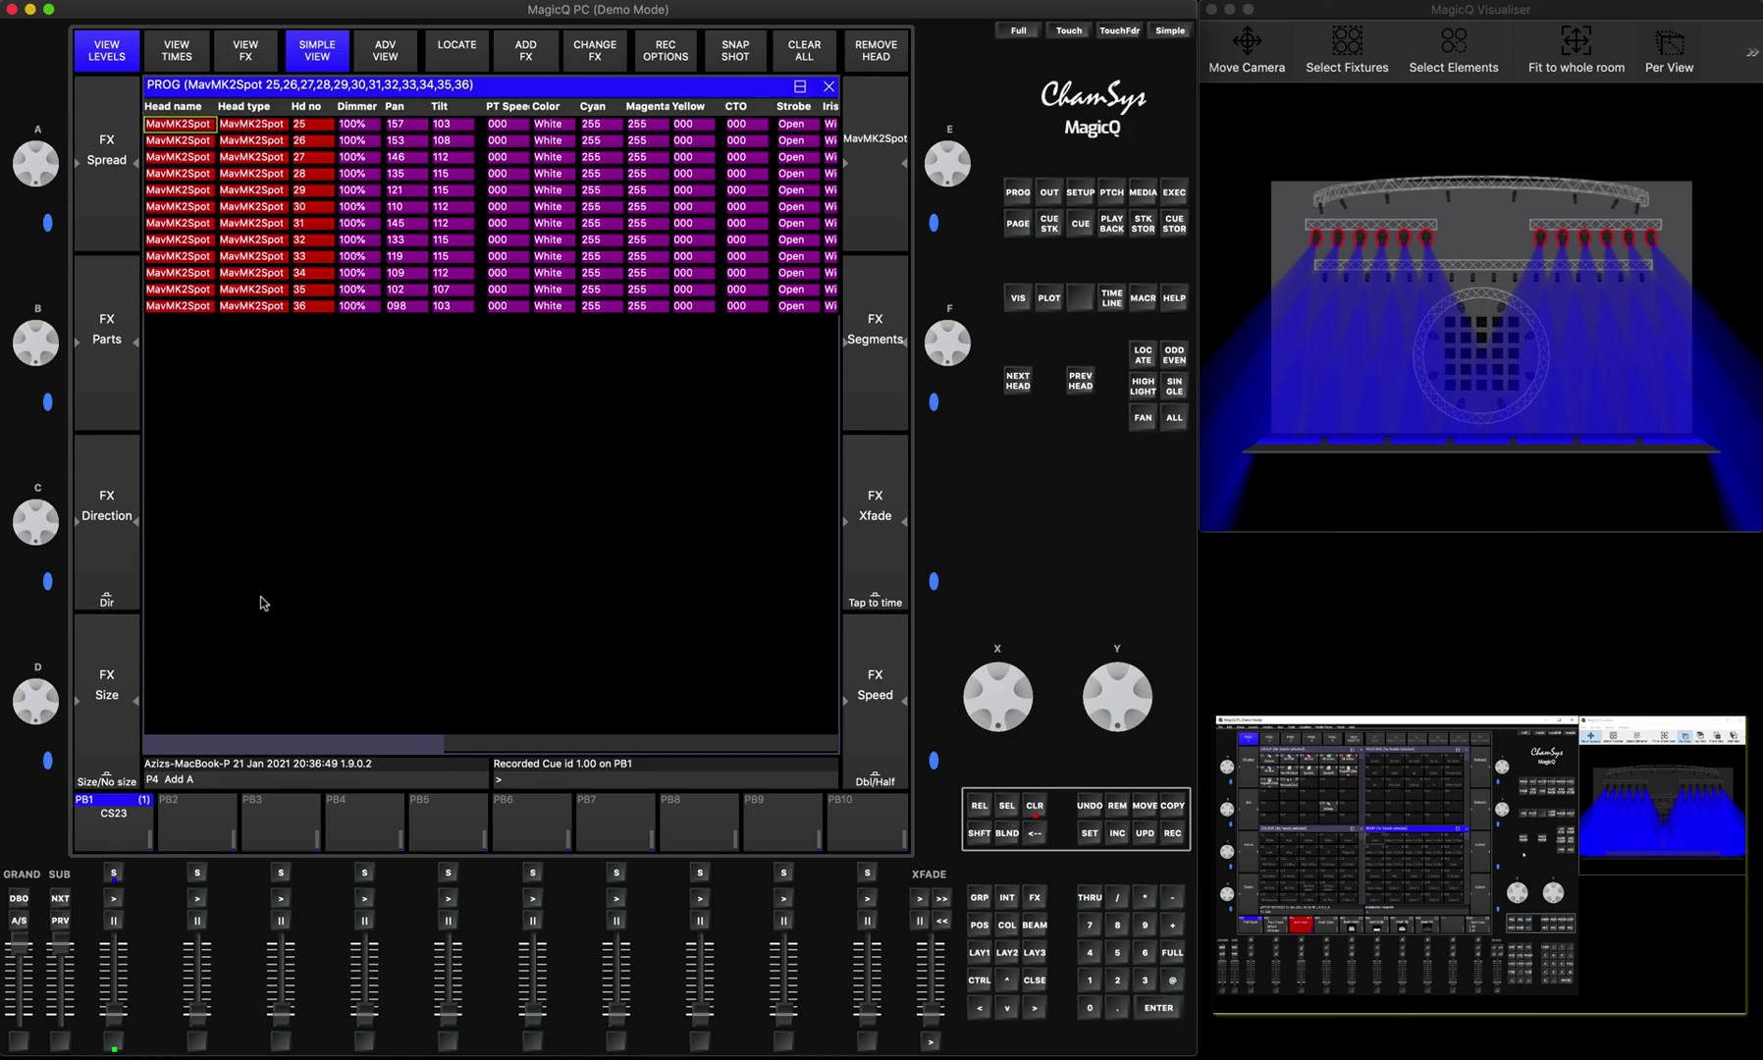
left_click(1036, 804)
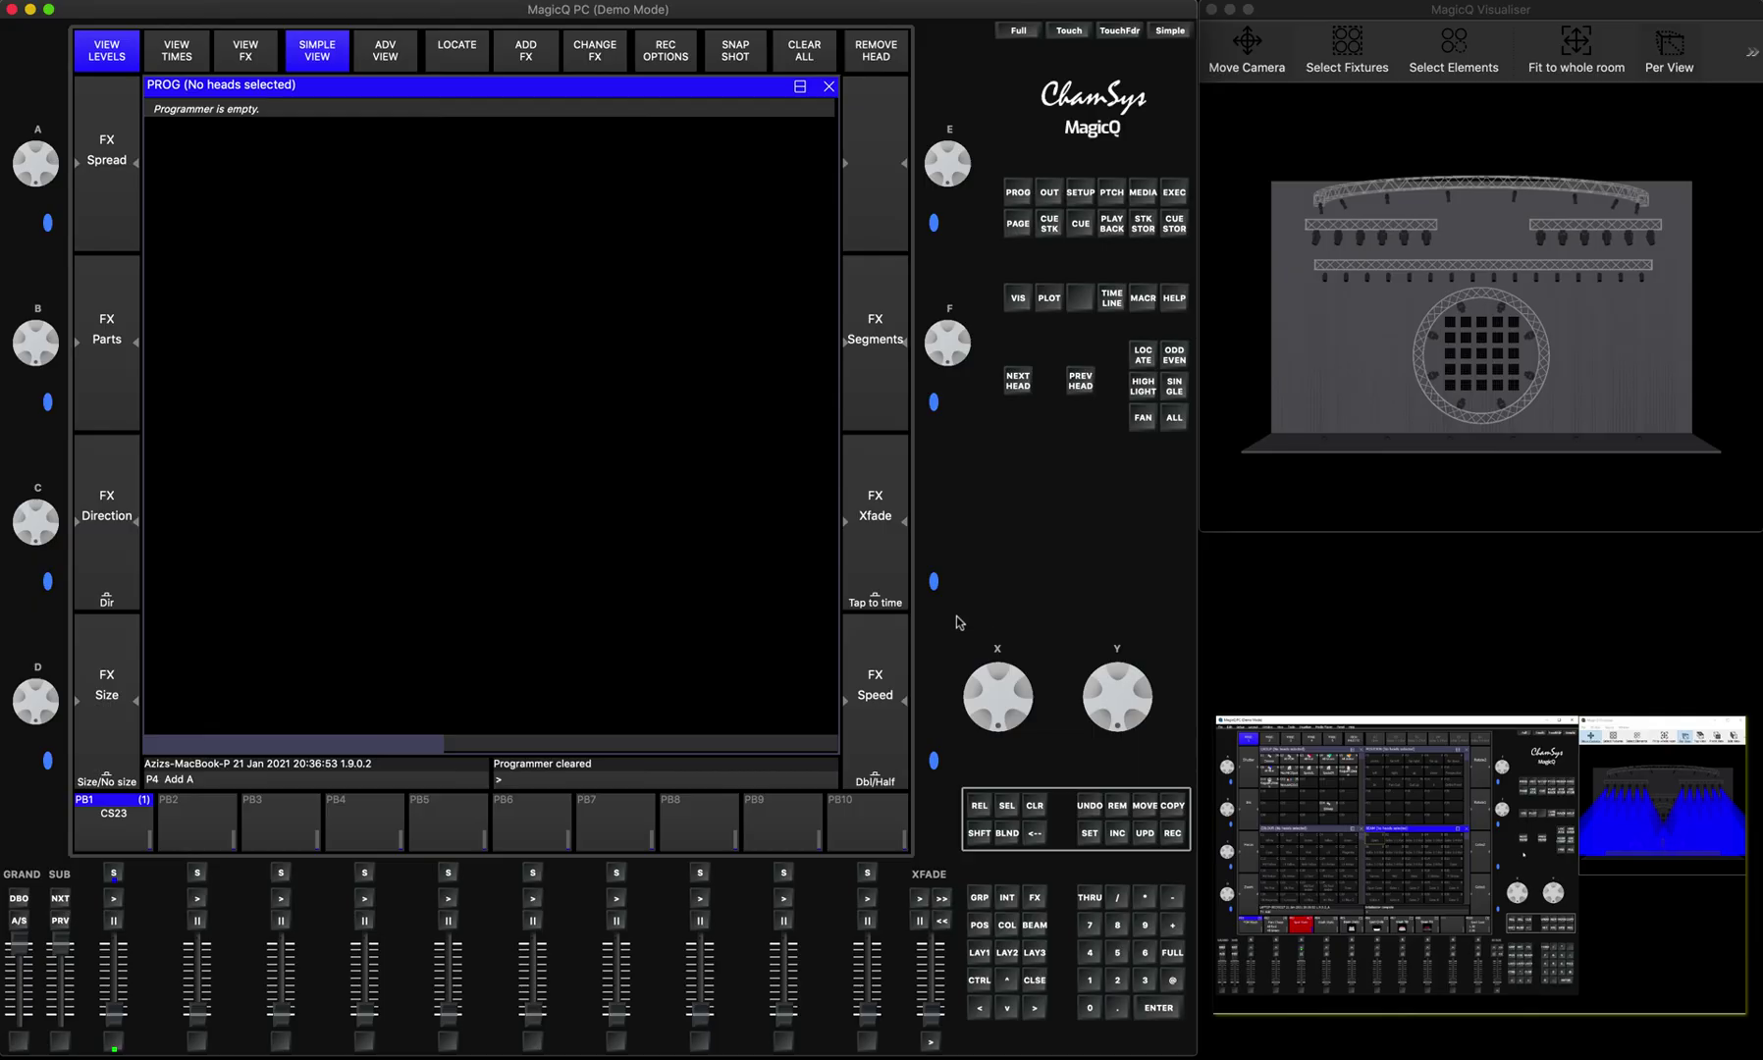
Select the RogueR 2Wash group and capture its incoming Art-Net input into the programmer
left_click(982, 950)
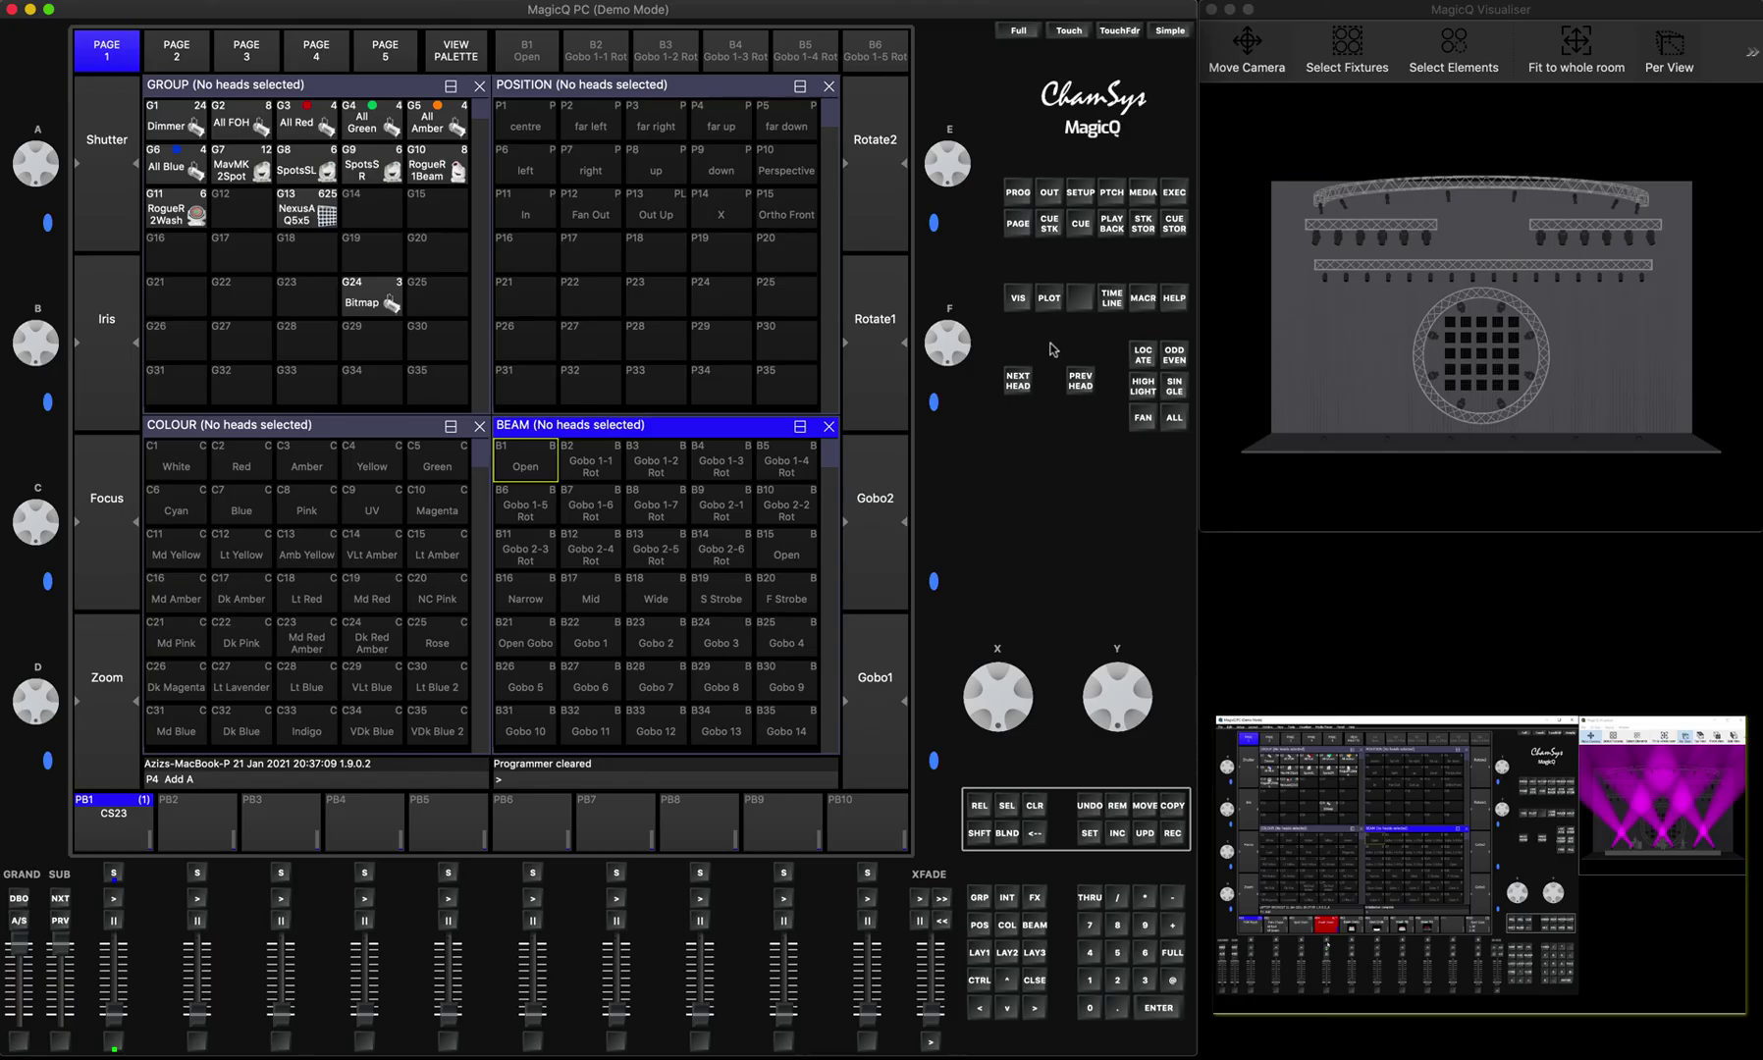
left_click(185, 211)
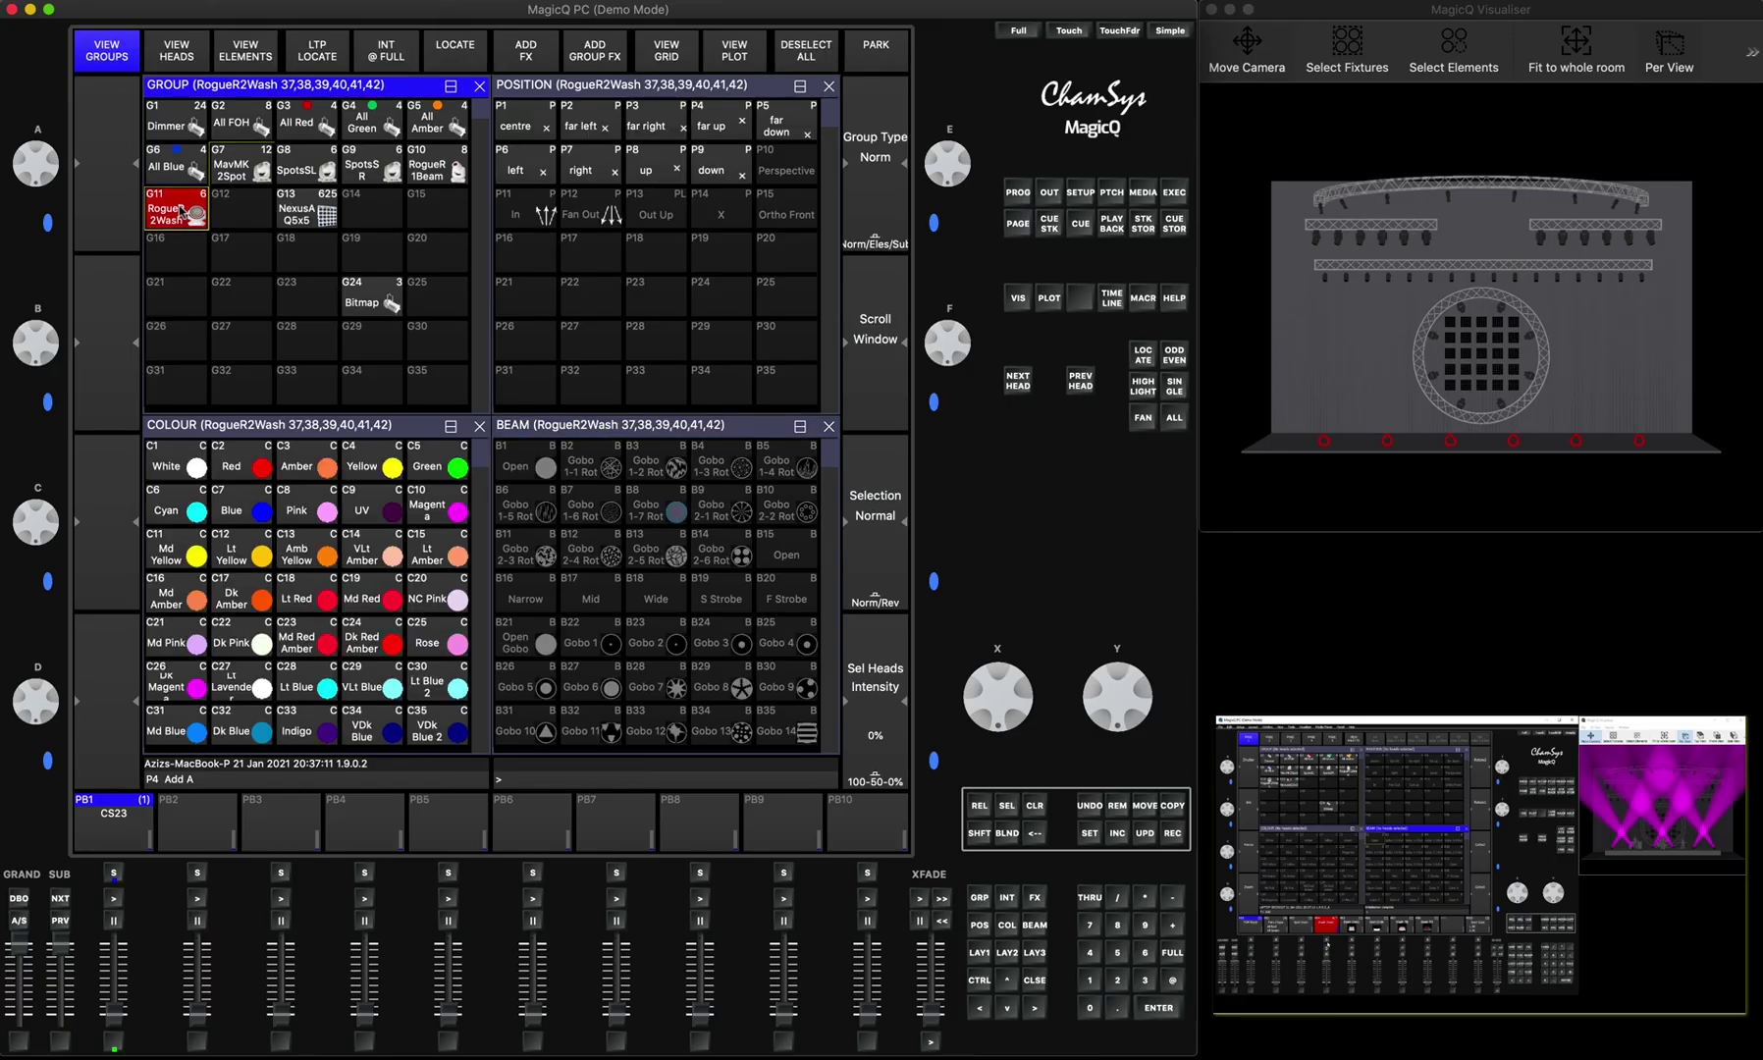
left_click(1017, 192)
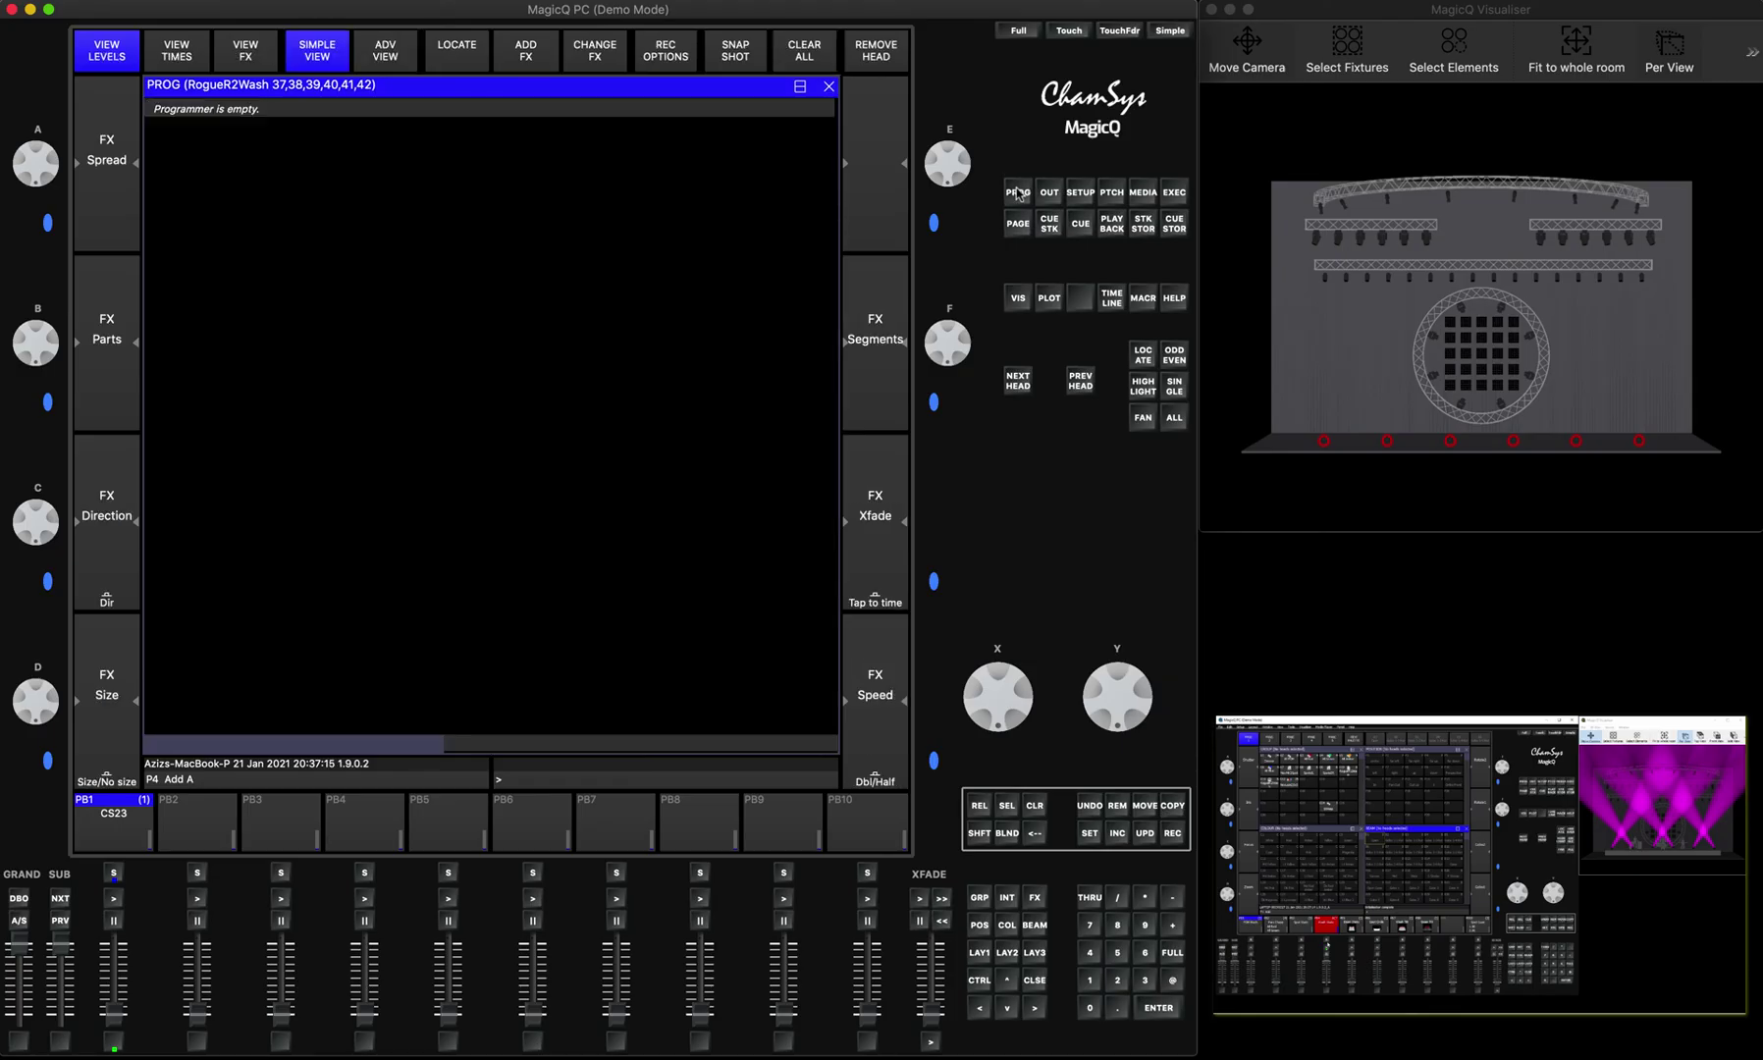
left_click(980, 832)
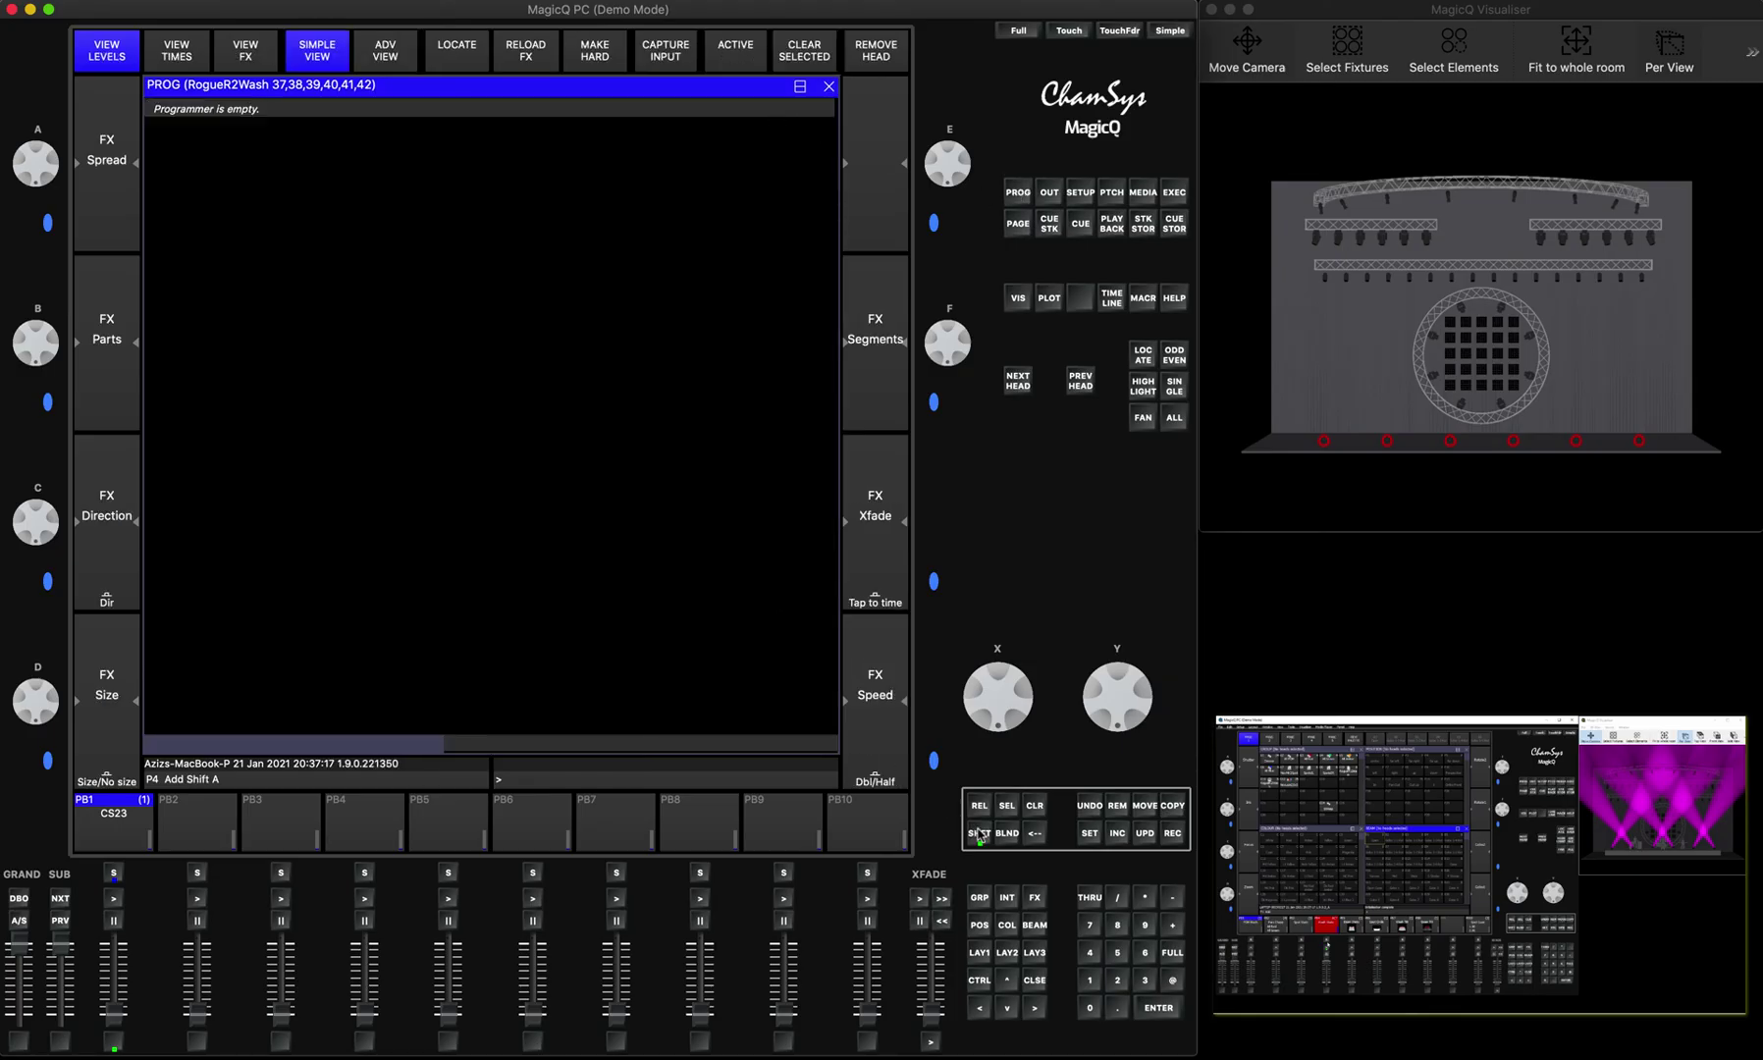
left_click(677, 56)
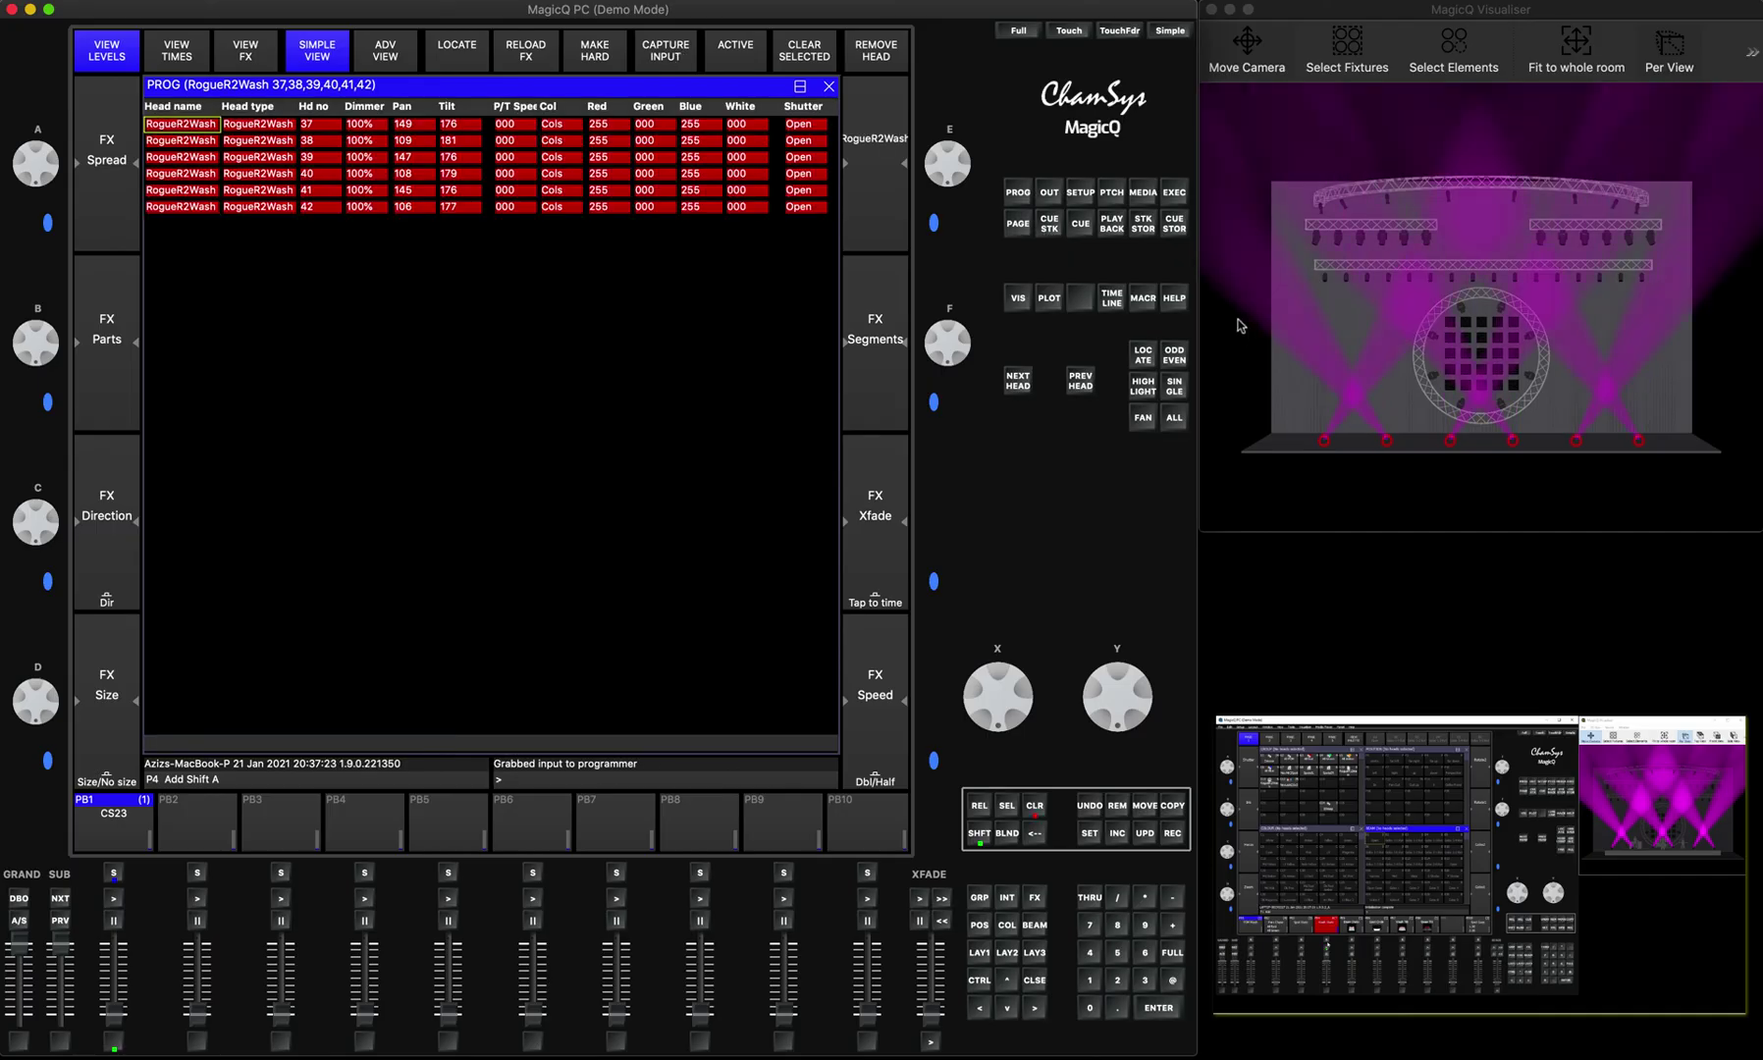
Record the captured wash values as a cue on playback 2 and clear the programmer
left_click(1172, 832)
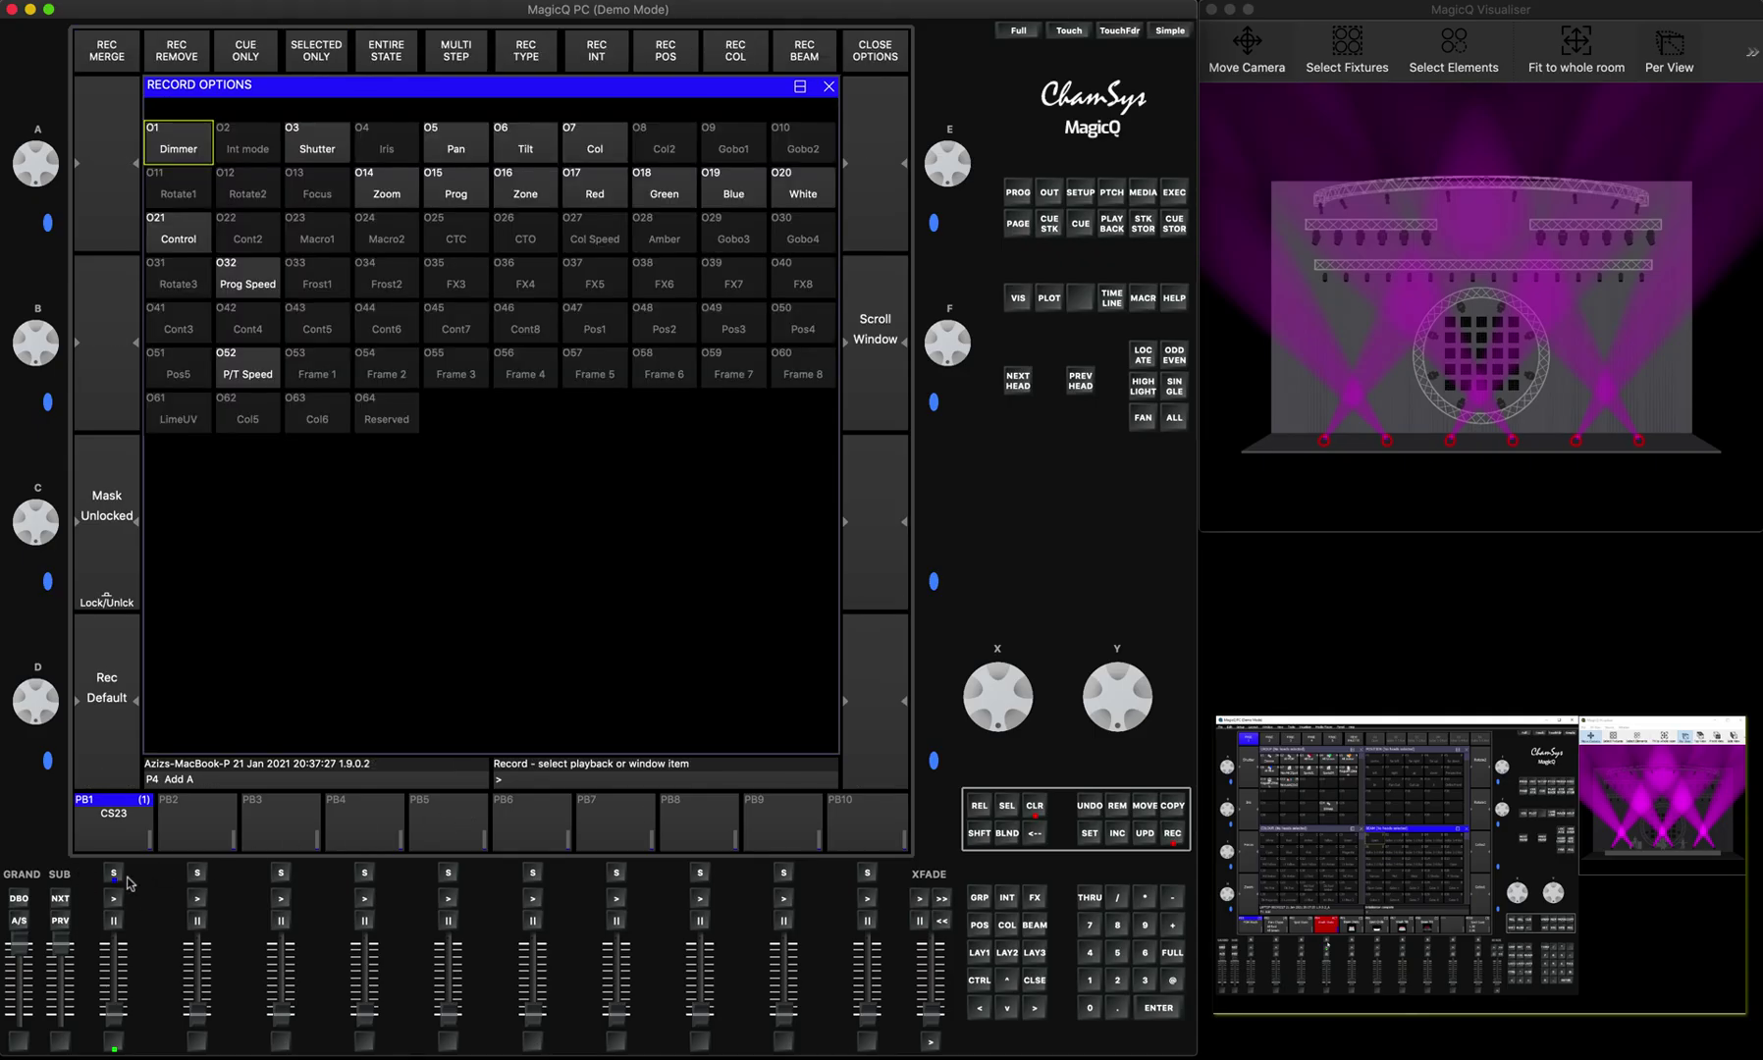
left_click(197, 872)
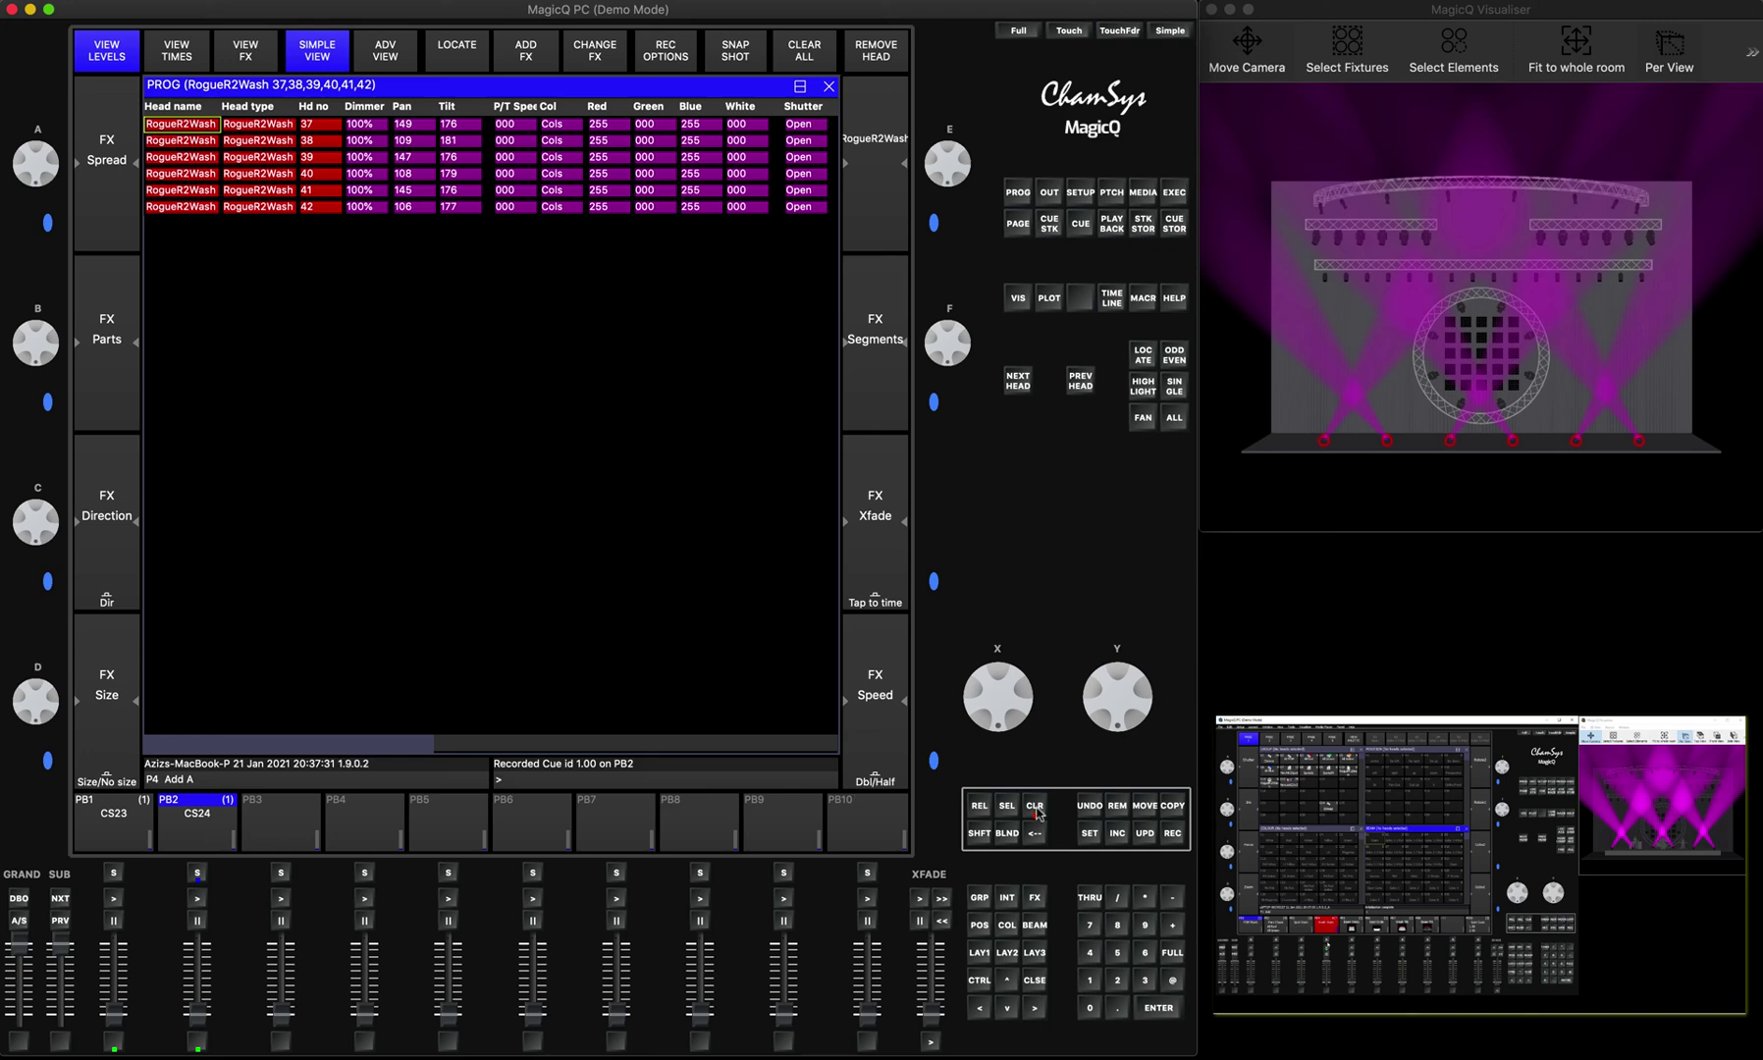
left_click(1035, 806)
Bring back the Group, Position, Colour and Beam palette windows with LAY1
left_click(978, 954)
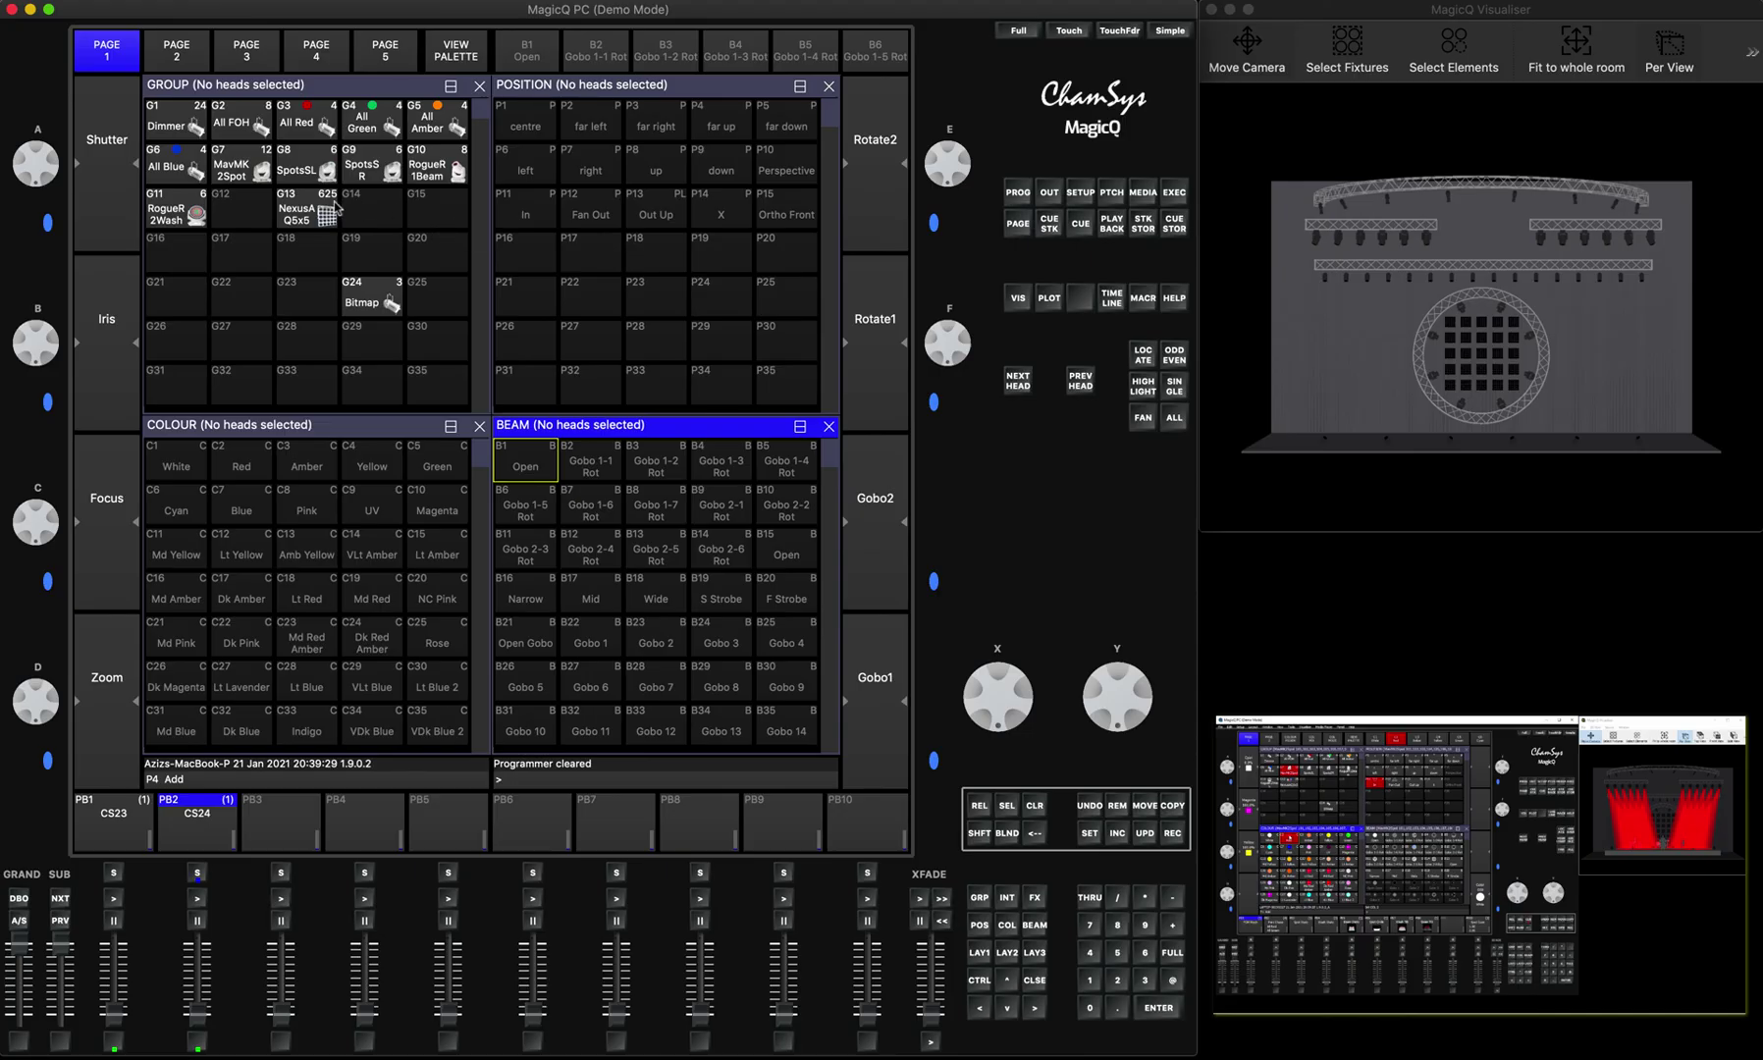
Capture Art-Net input for the MavMK 2Spot group and enter record mode on the palettes
left_click(255, 172)
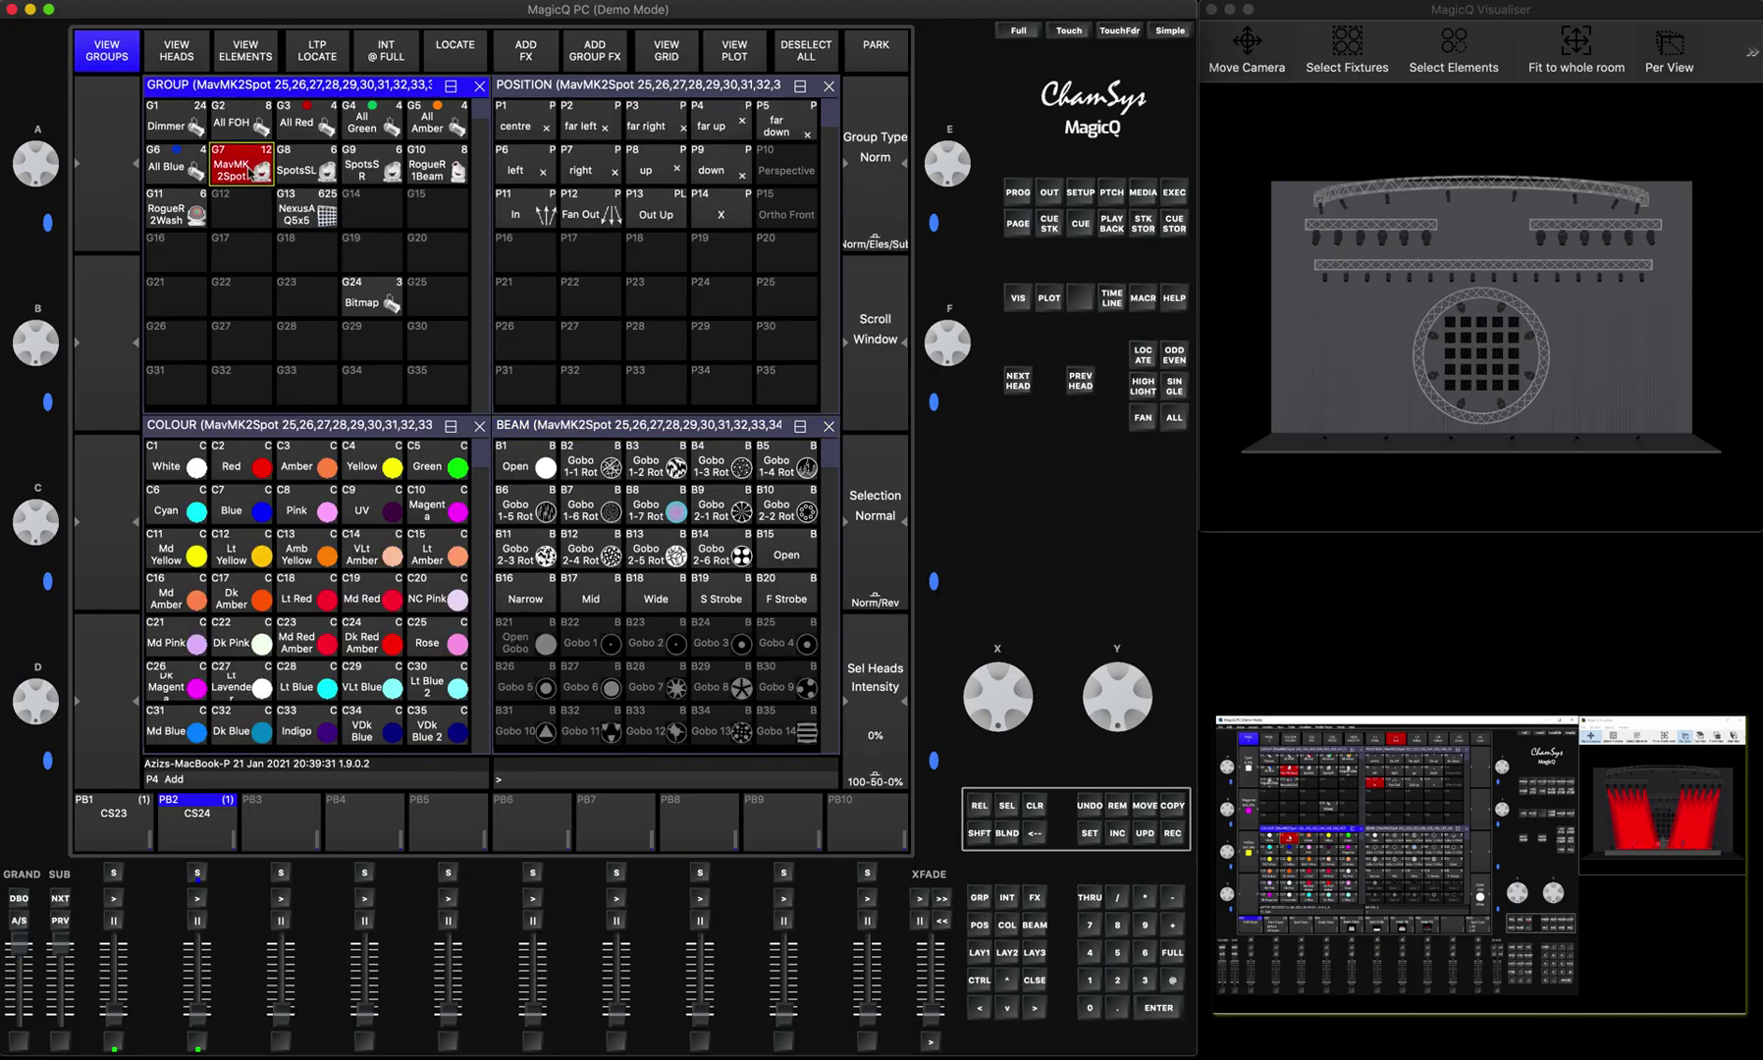
left_click(1019, 193)
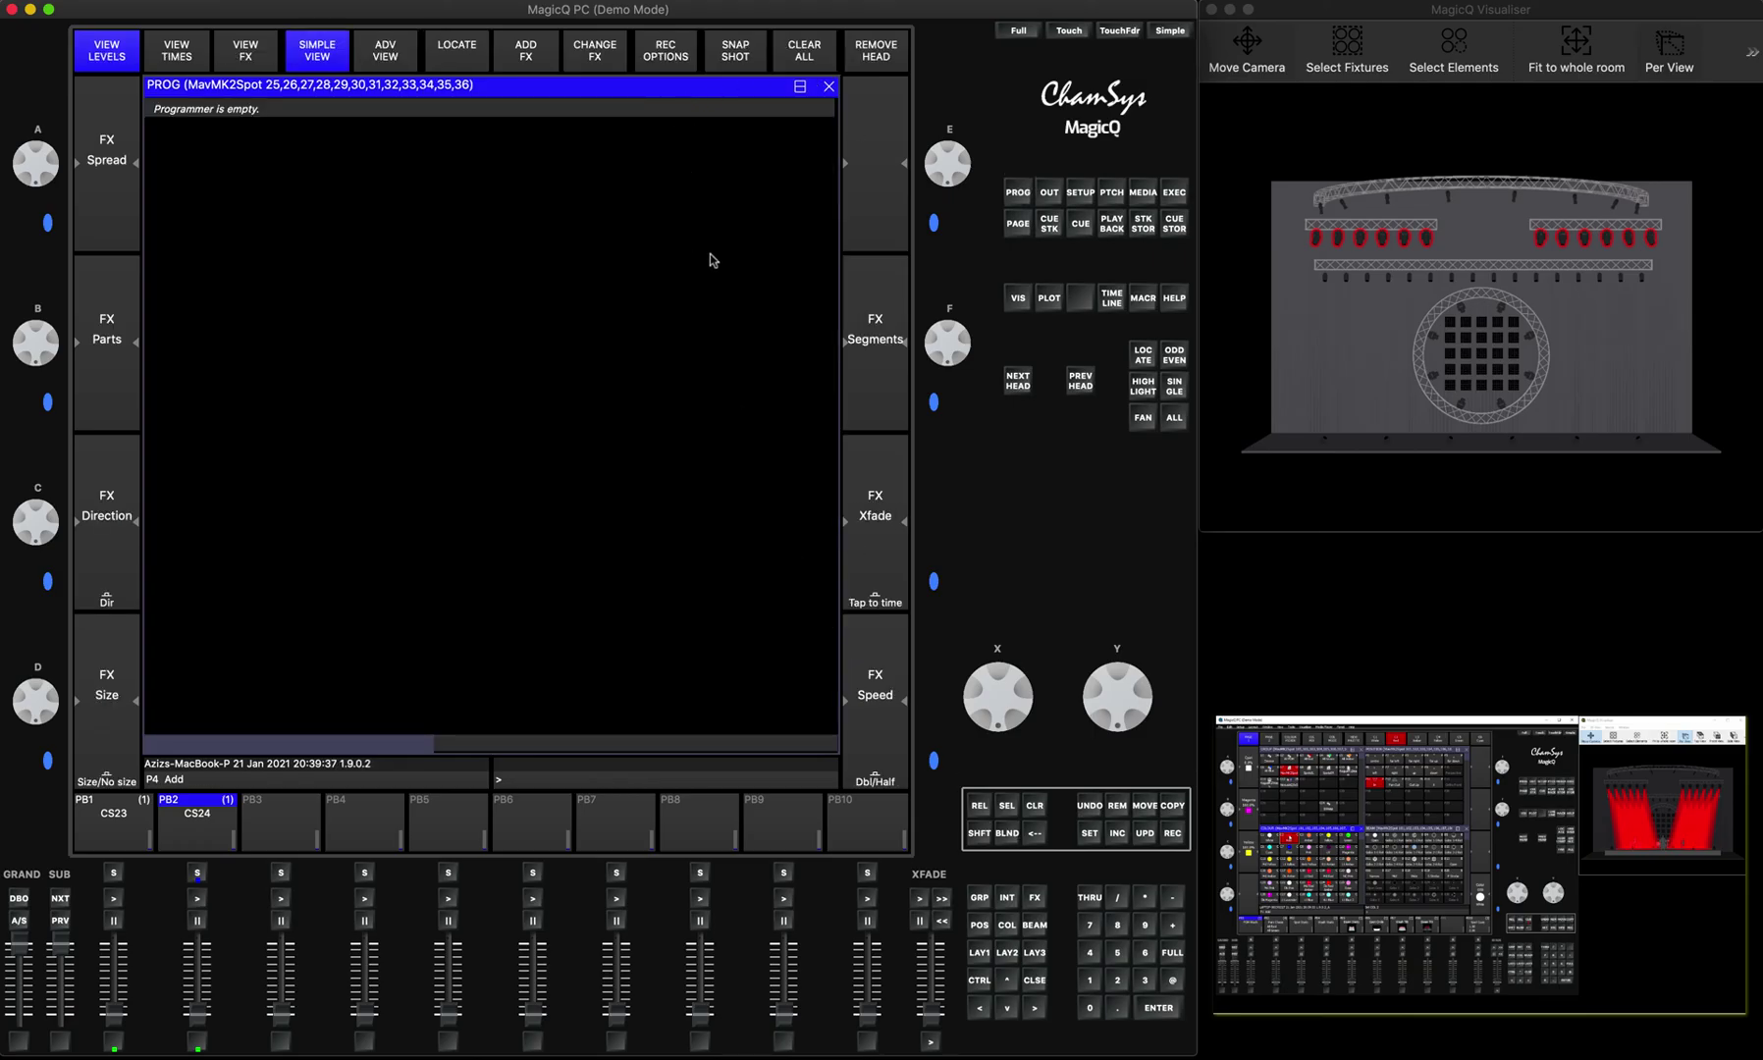
left_click(674, 61, "shift")
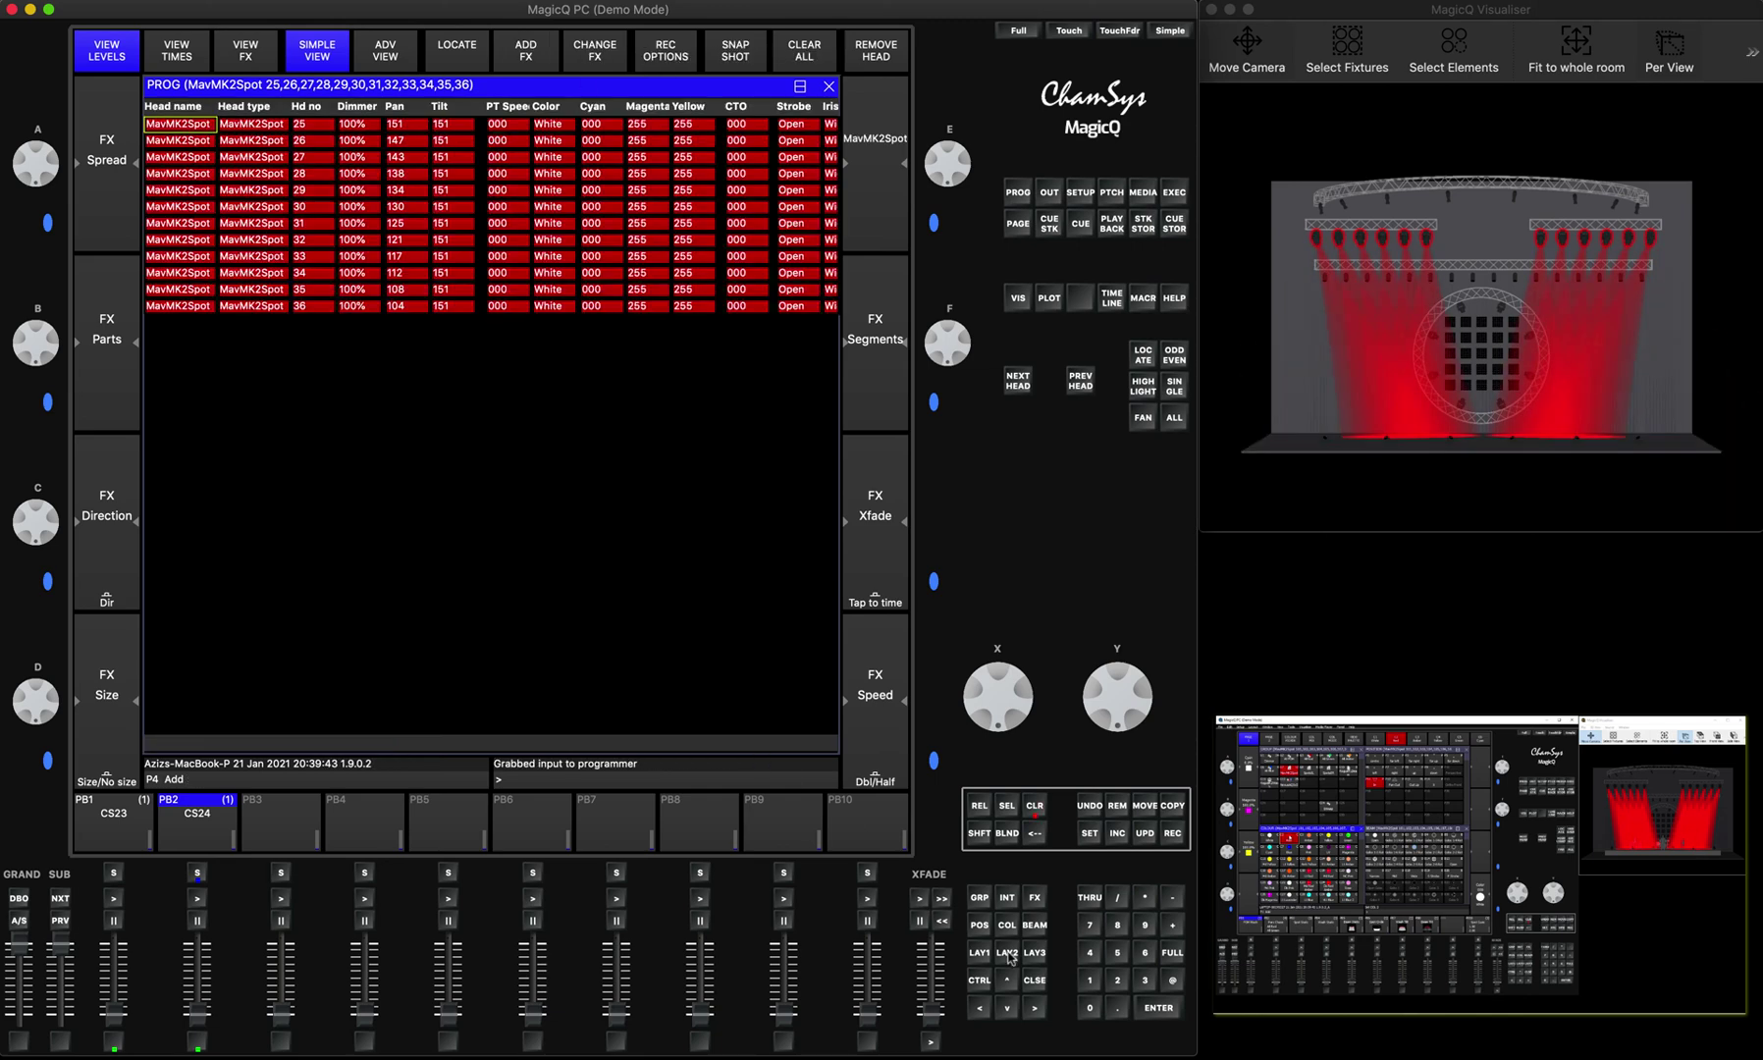
left_click(1031, 980)
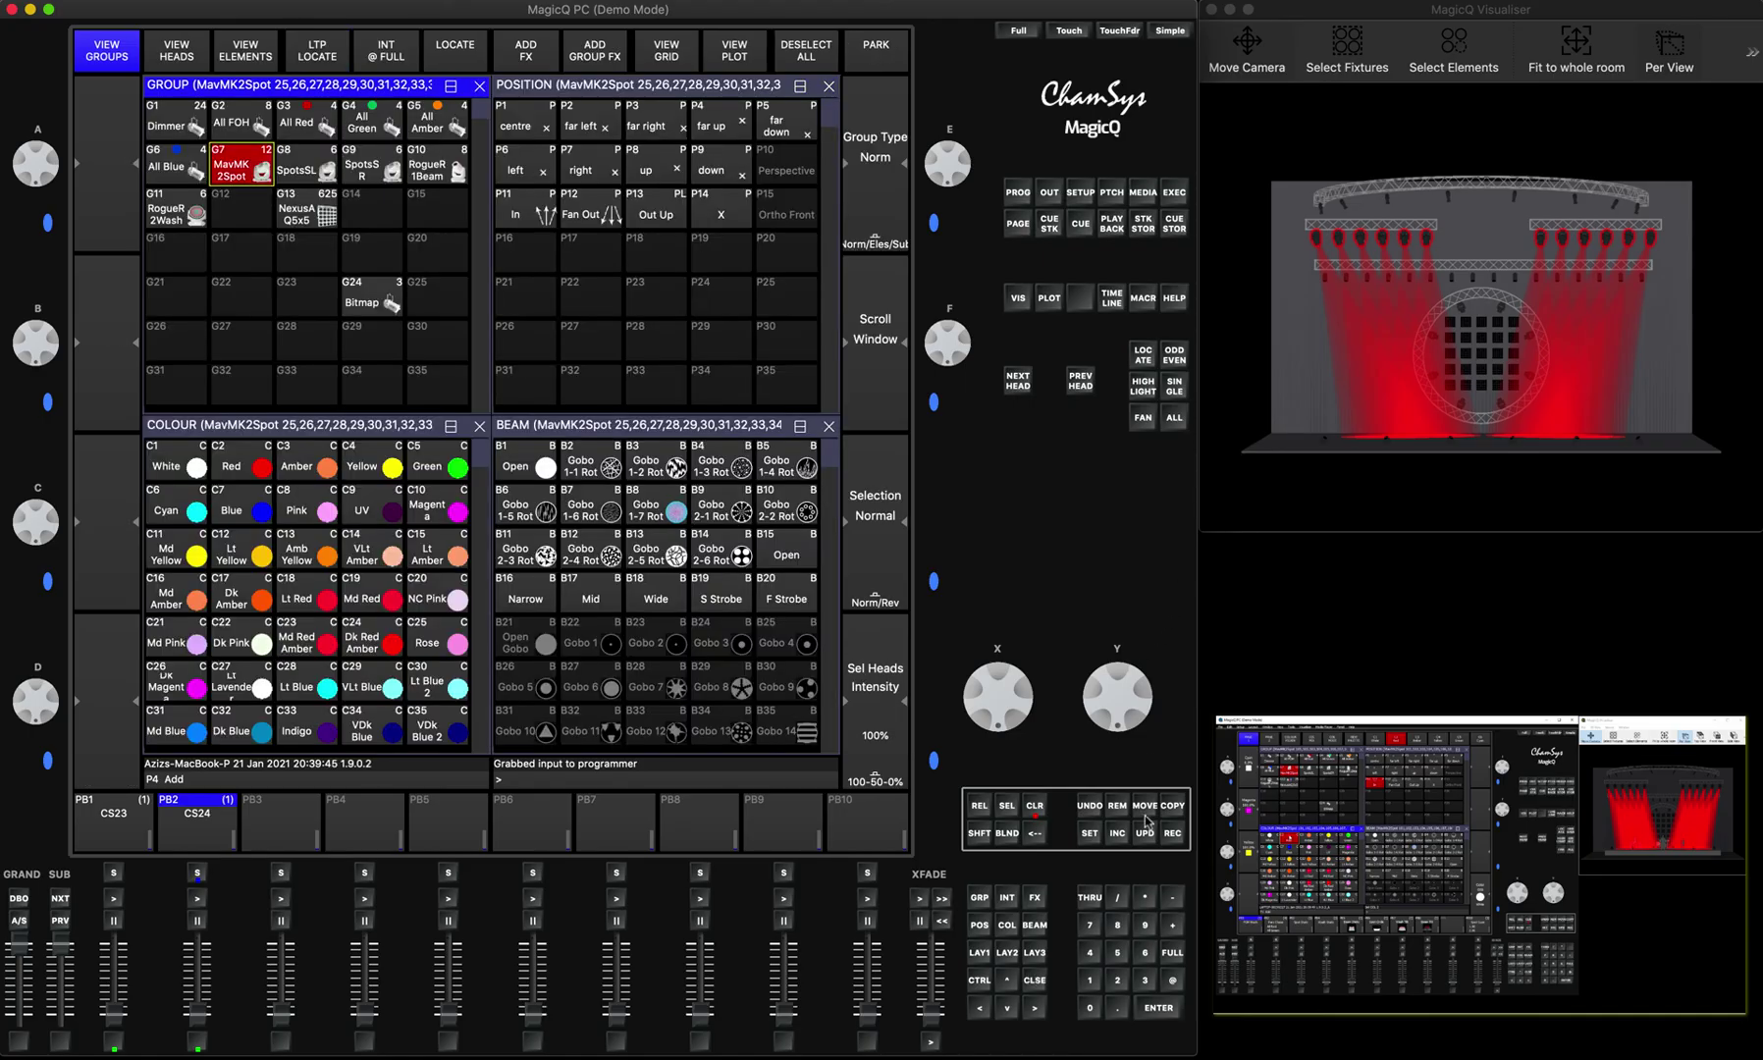
left_click(1176, 837)
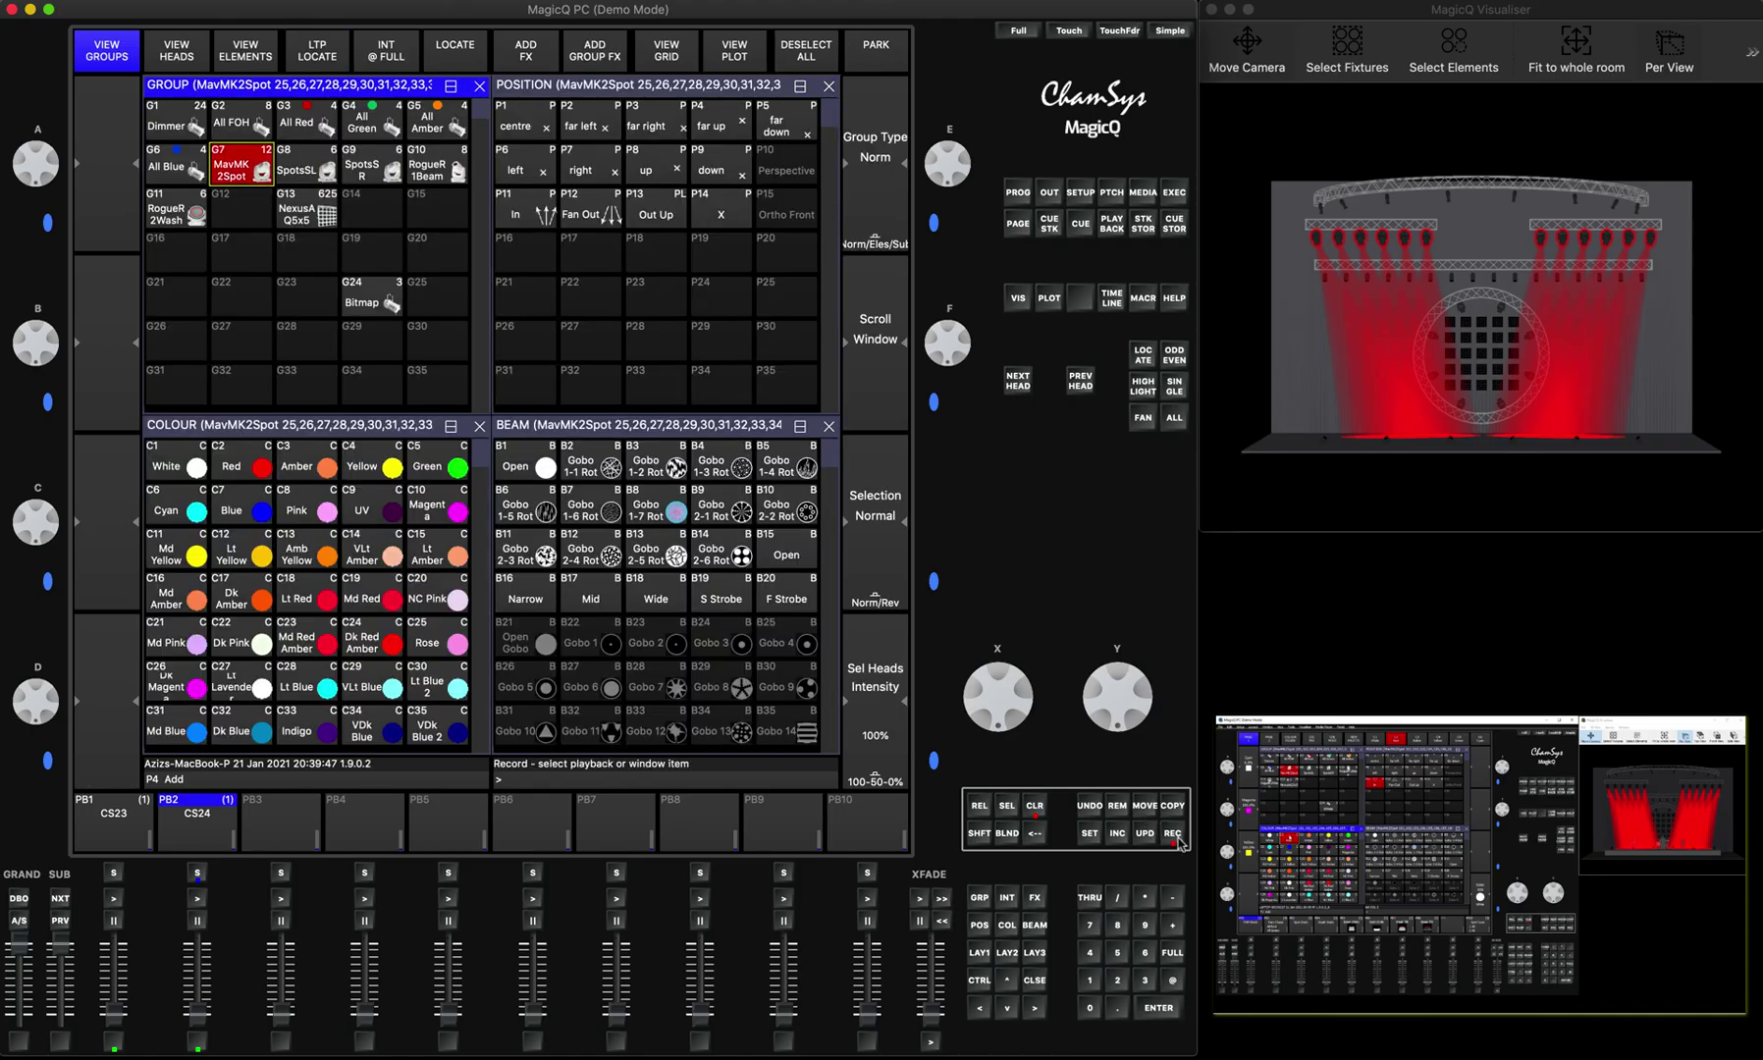
Store the captured spot positions as position palette 16 and switch recording to Rec Merge
left_click(529, 261)
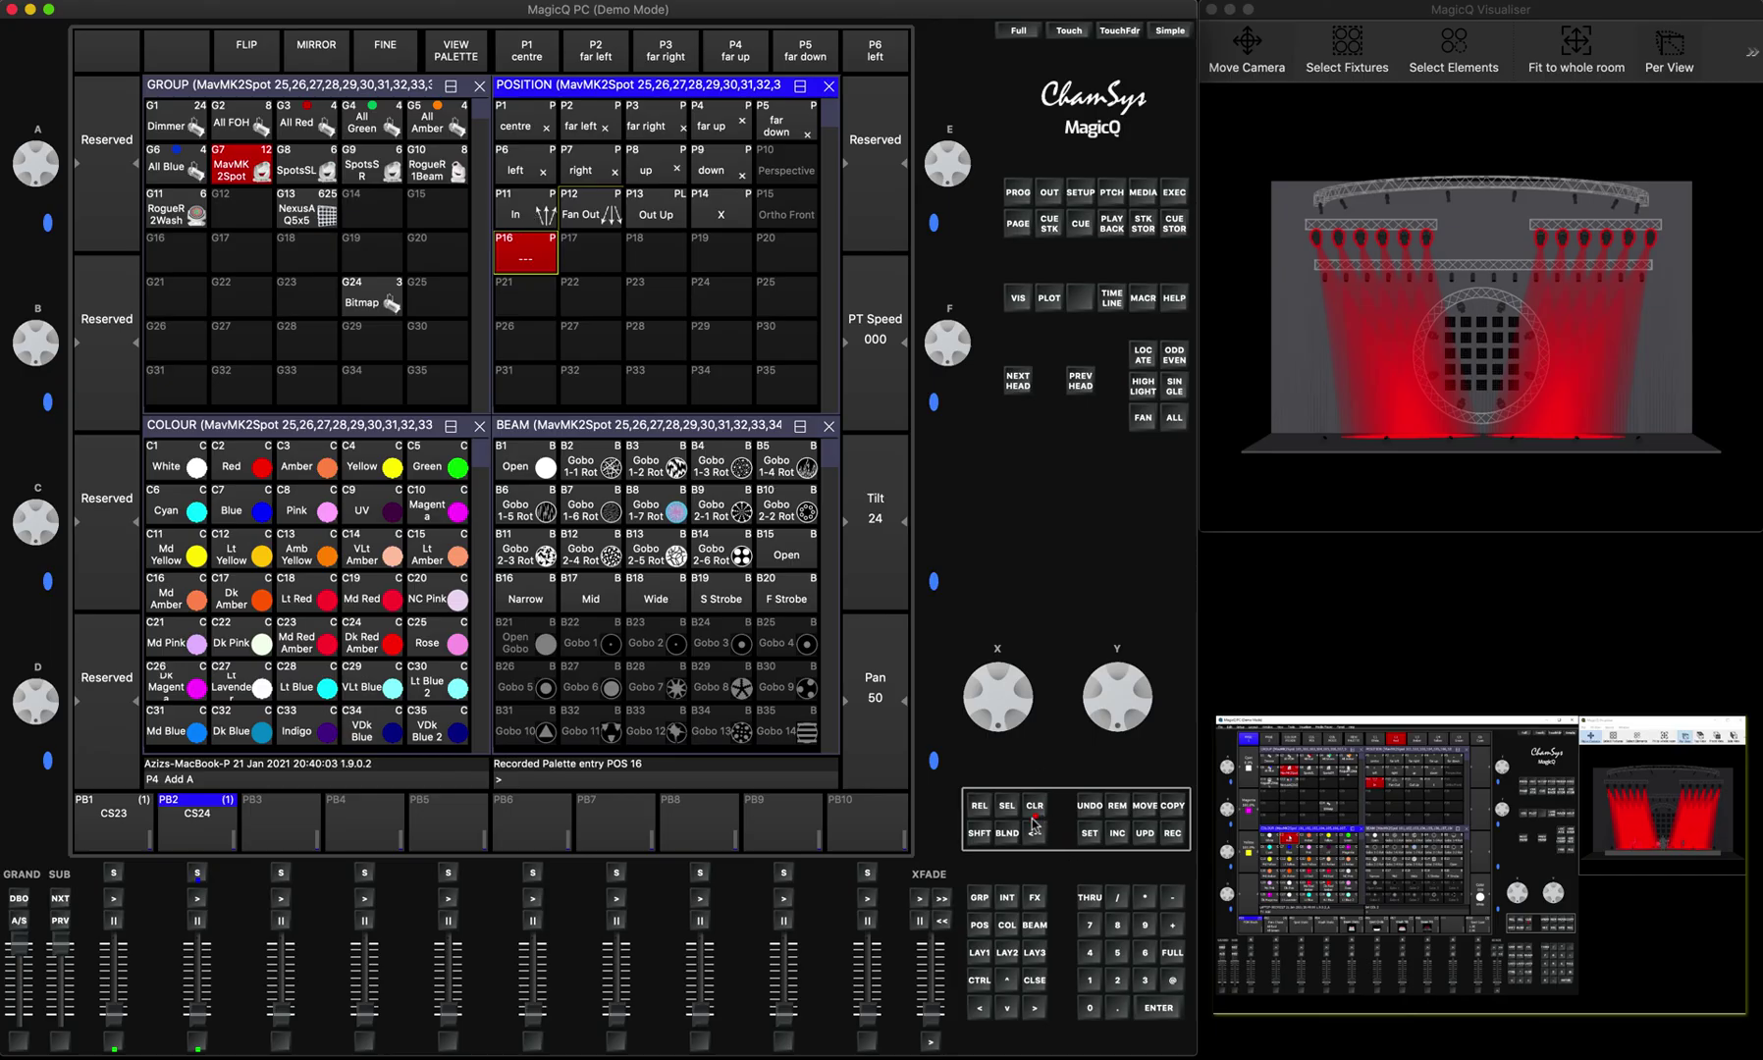
left_click(978, 833)
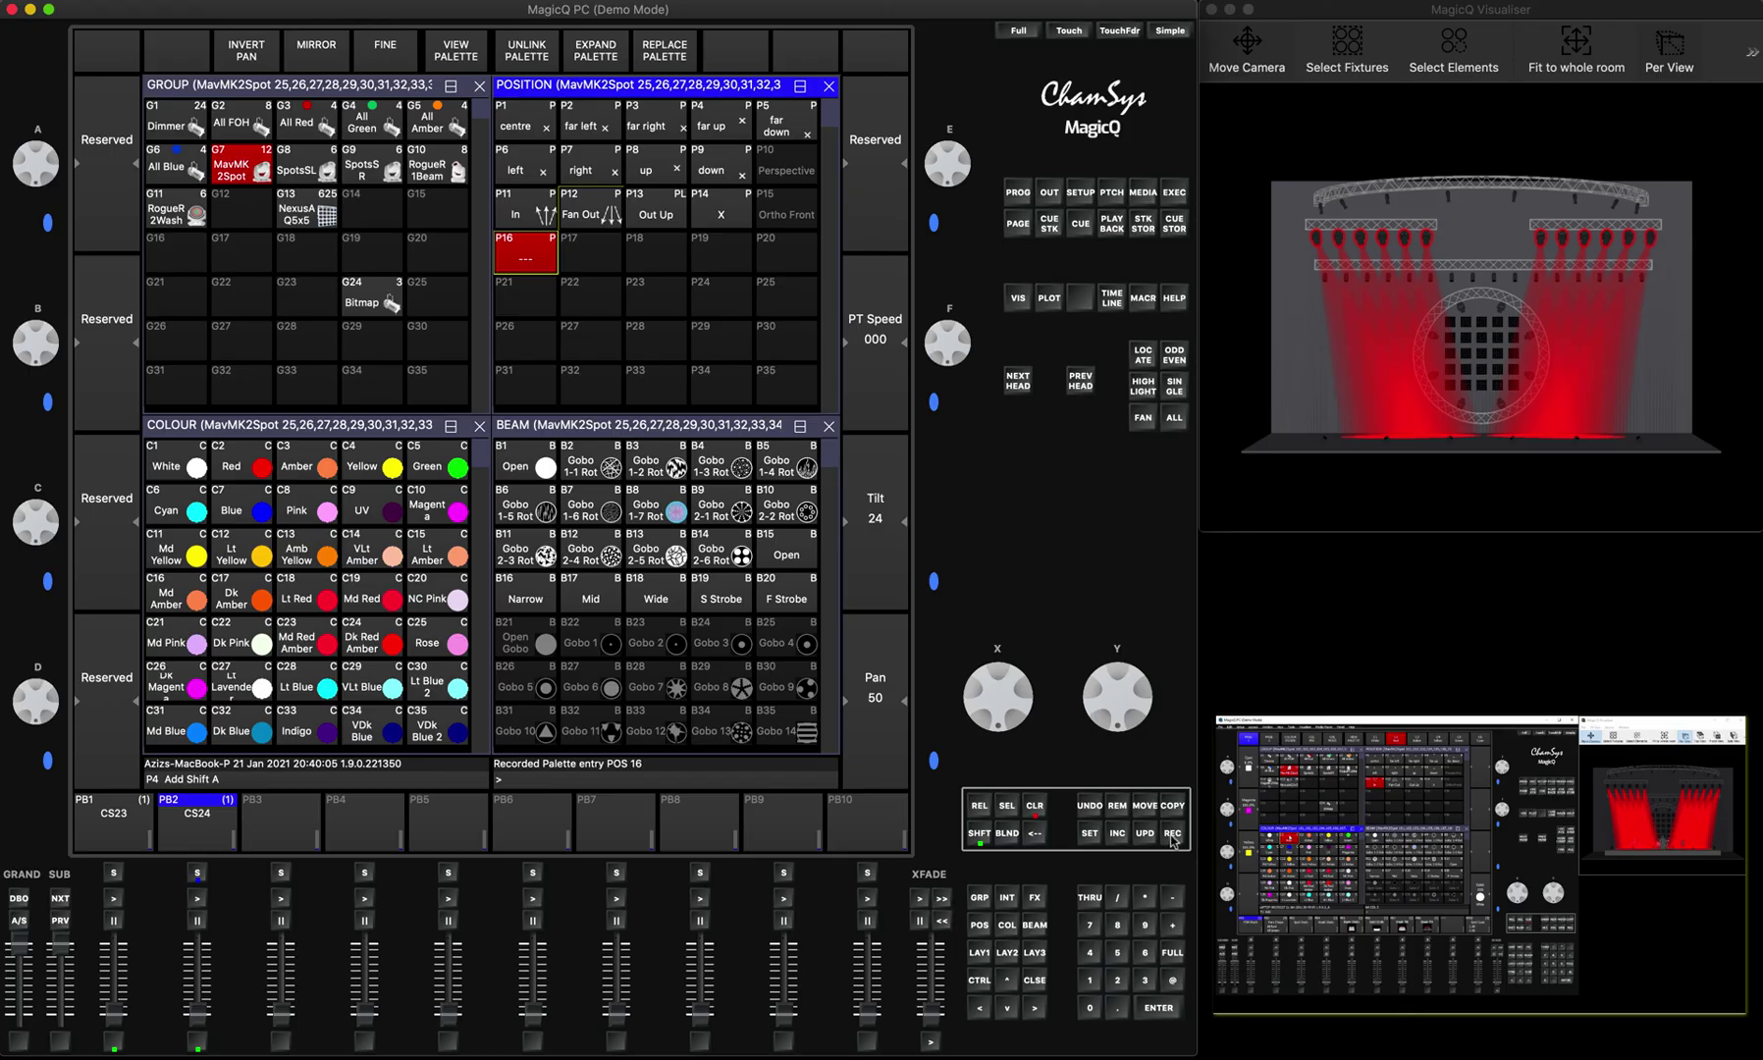
left_click(1172, 833)
left_click(122, 52)
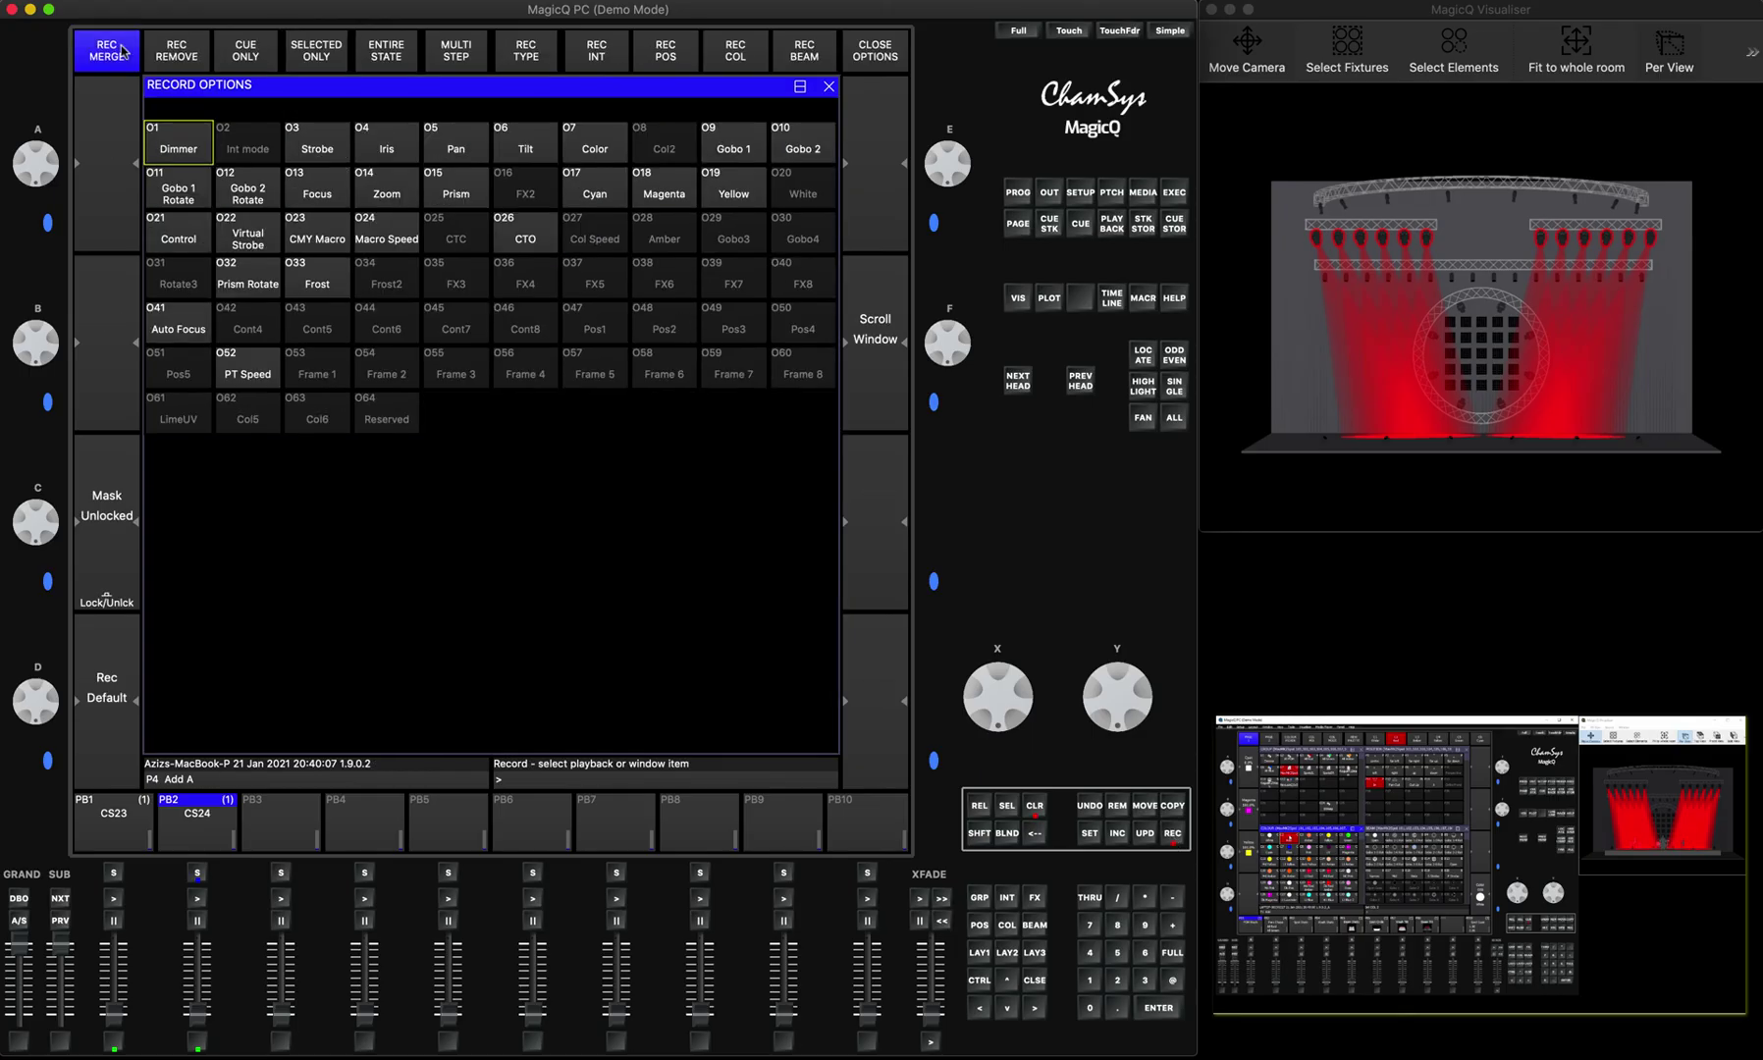
left_click(1035, 980)
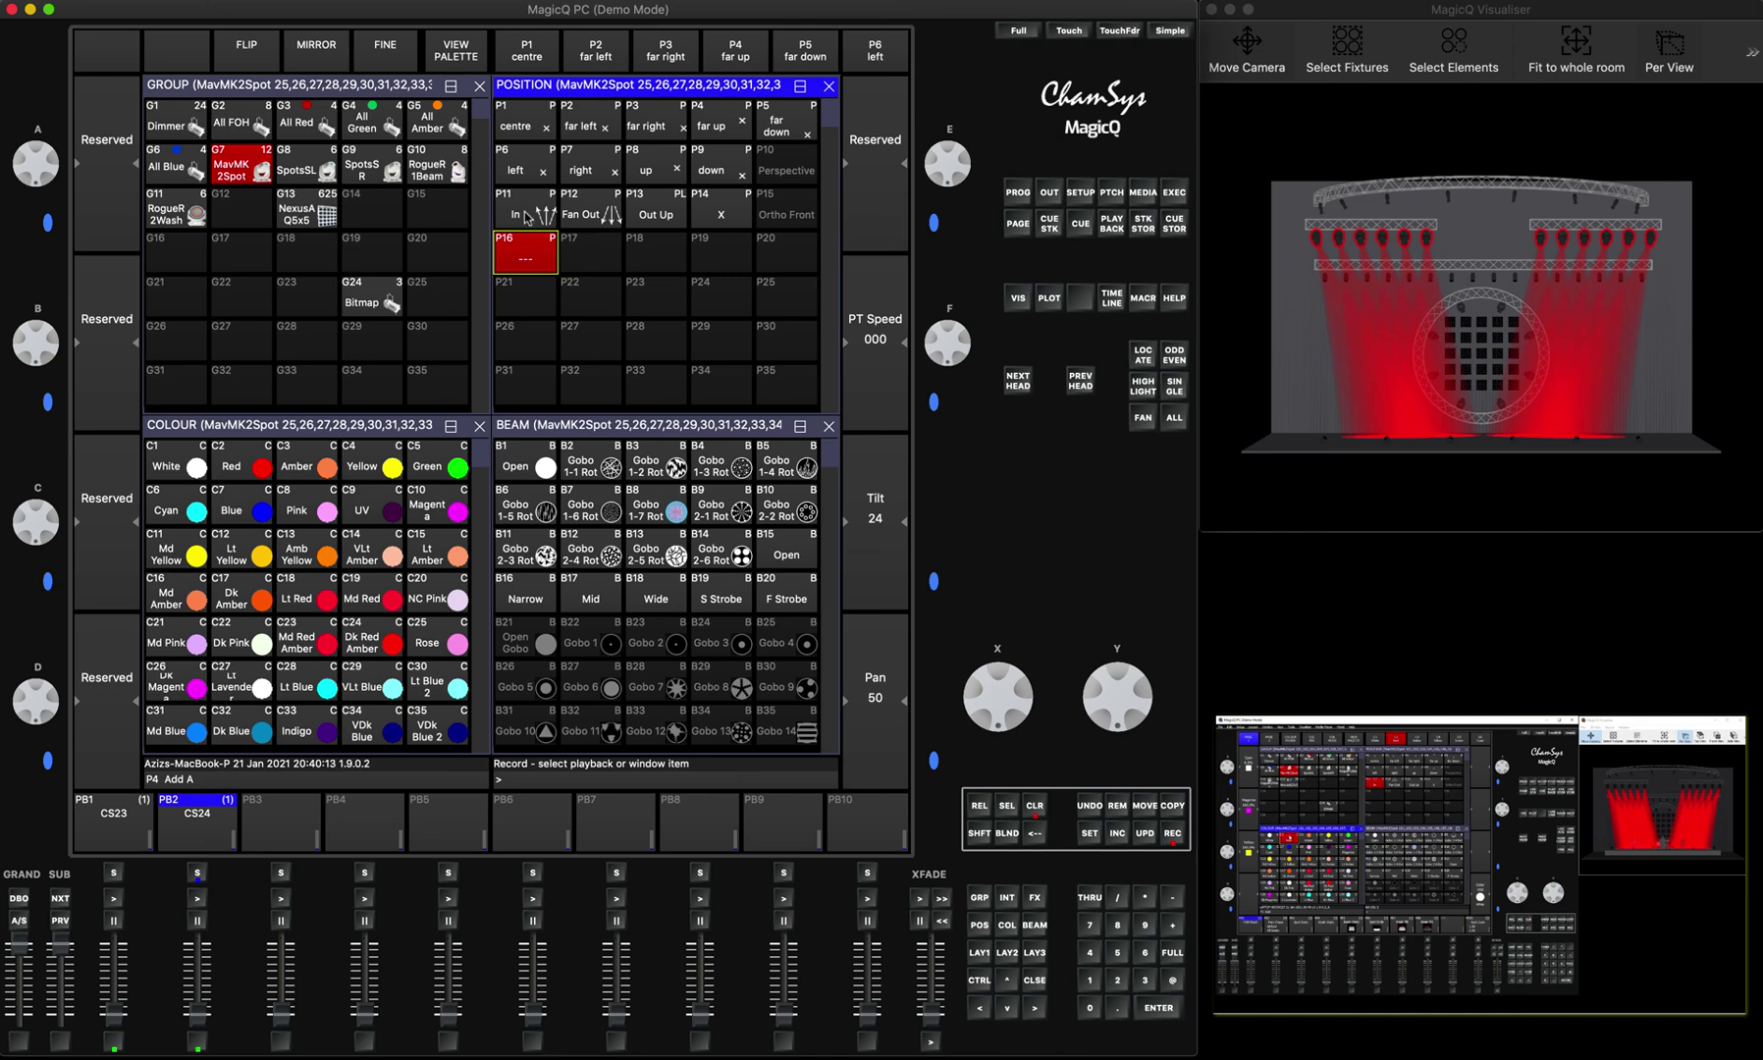
Merge the positions into the In palette P11, confirm, and clear the programmer
left_click(527, 217)
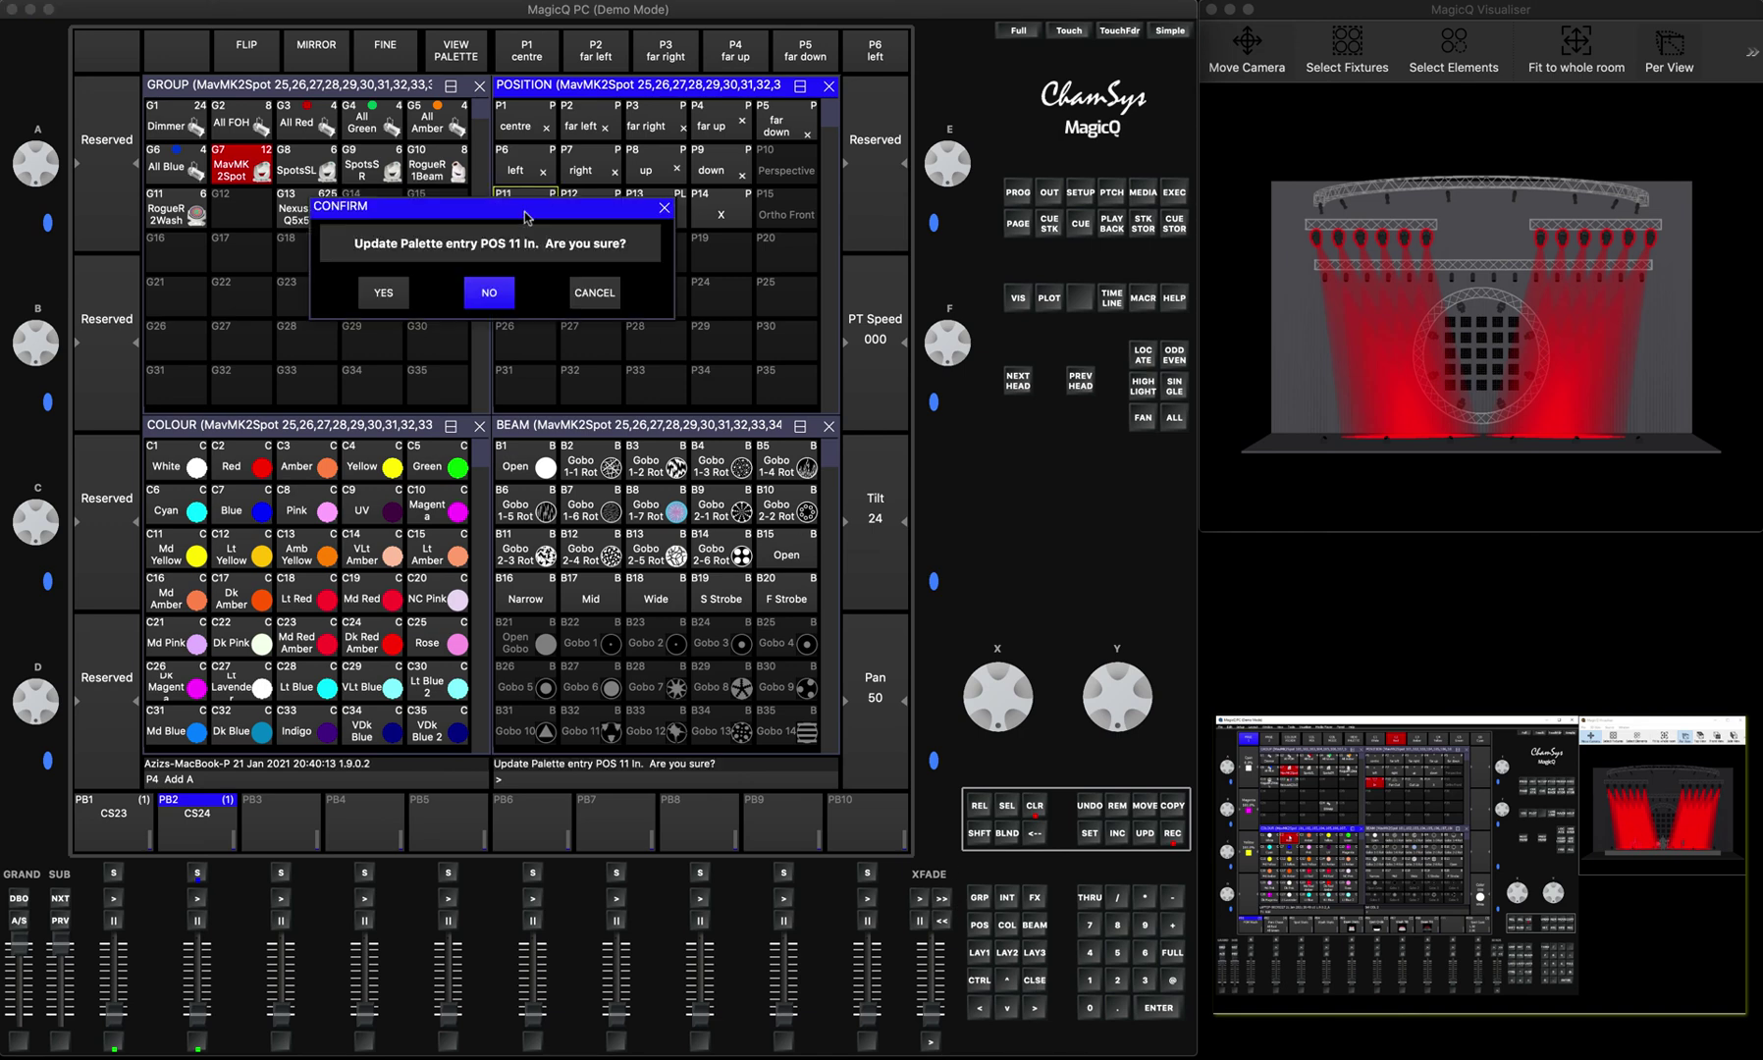
left_click(385, 293)
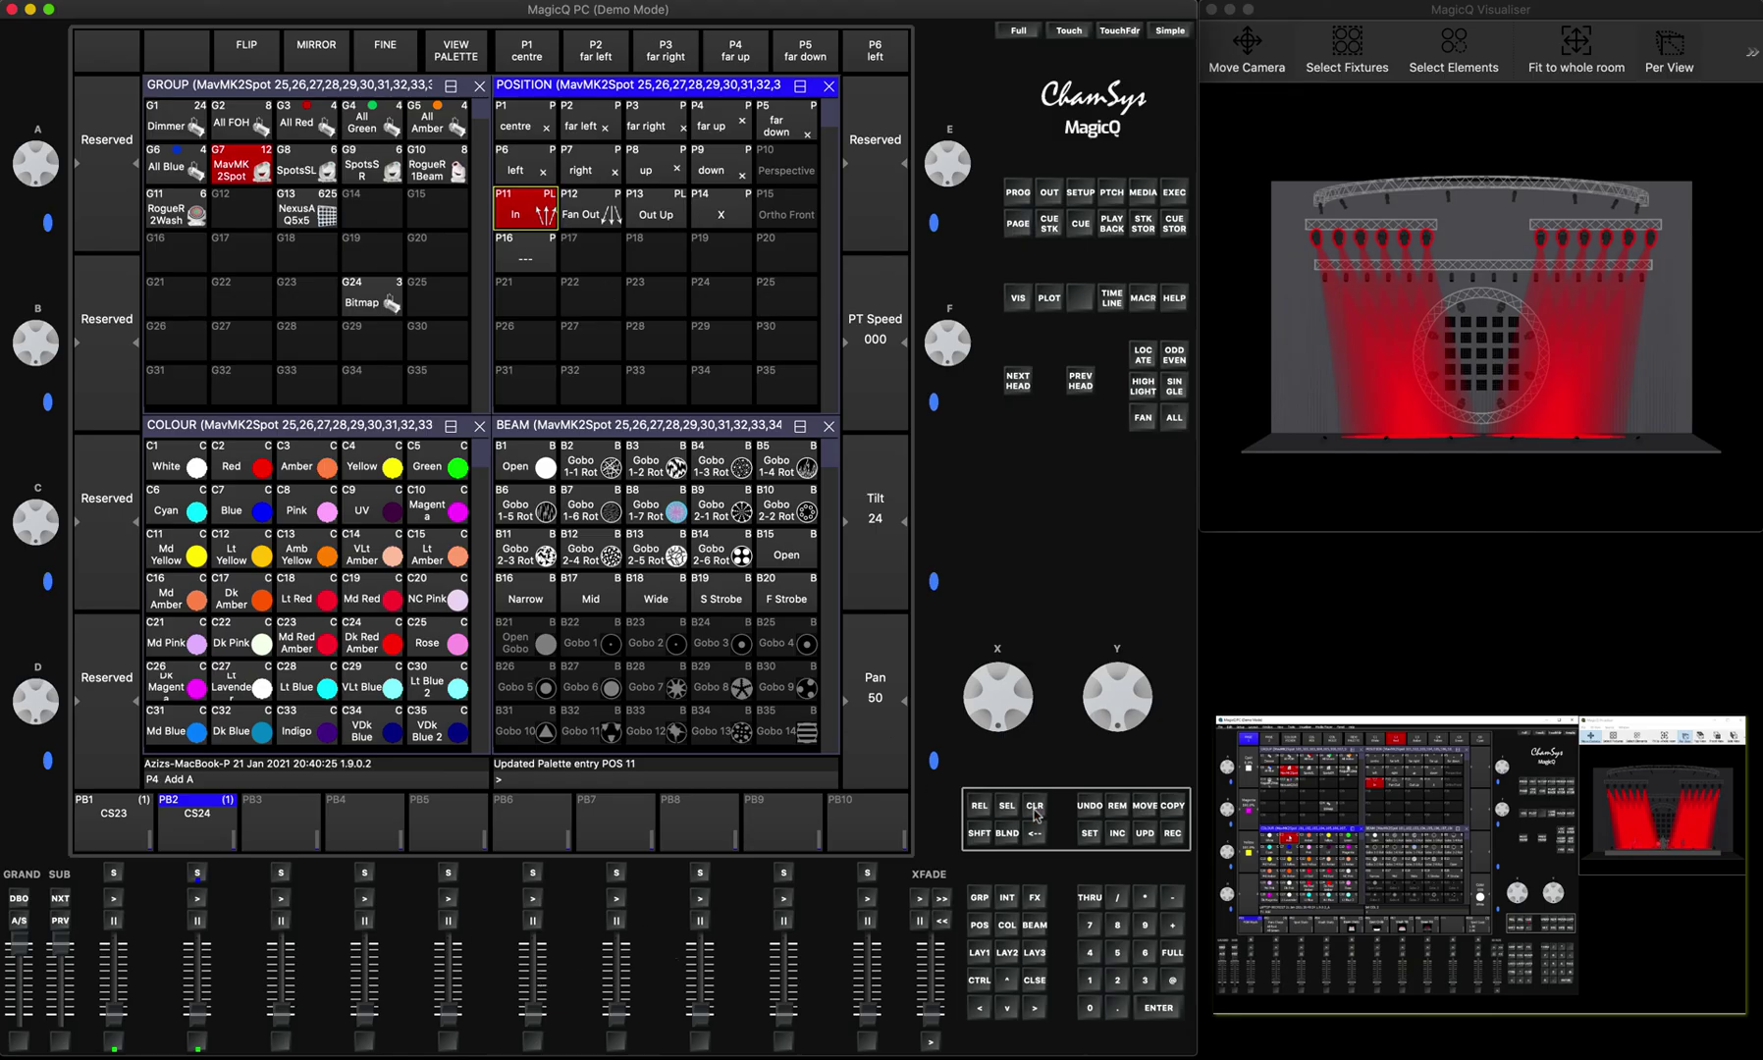
left_click(1034, 807)
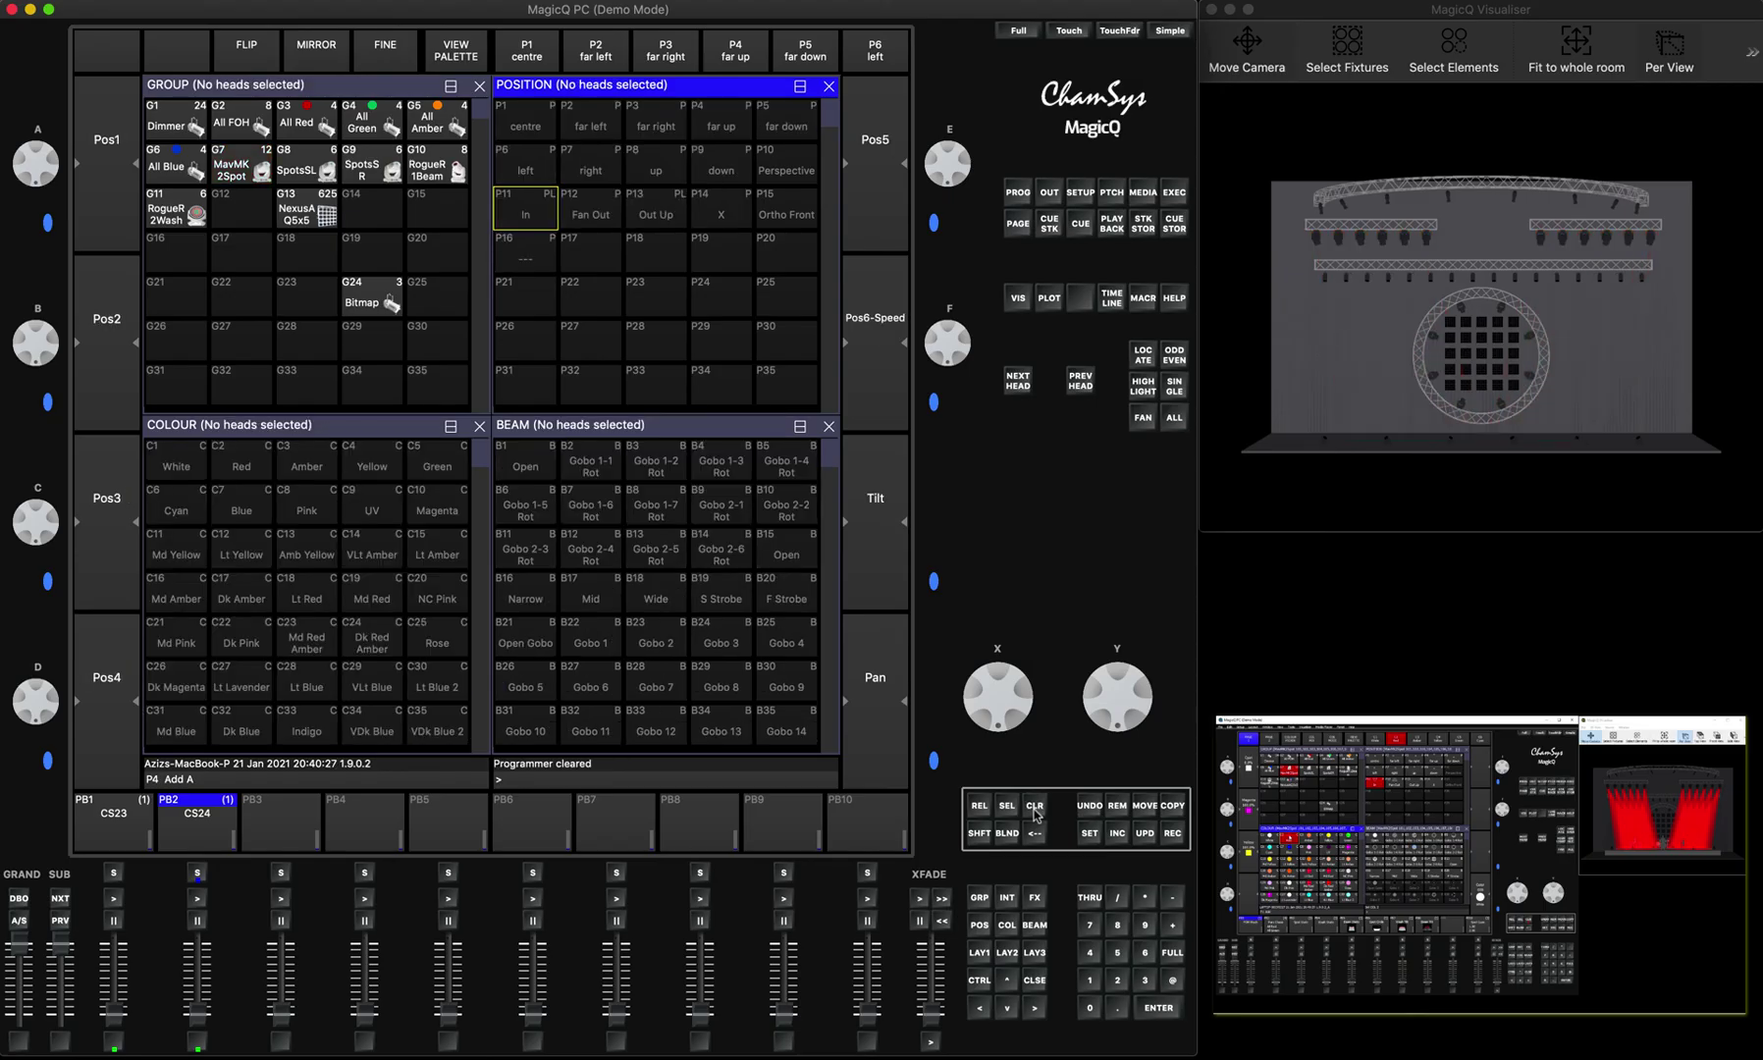
Capture the current input into empty position palette P17 from its Palette View
left_click(583, 244)
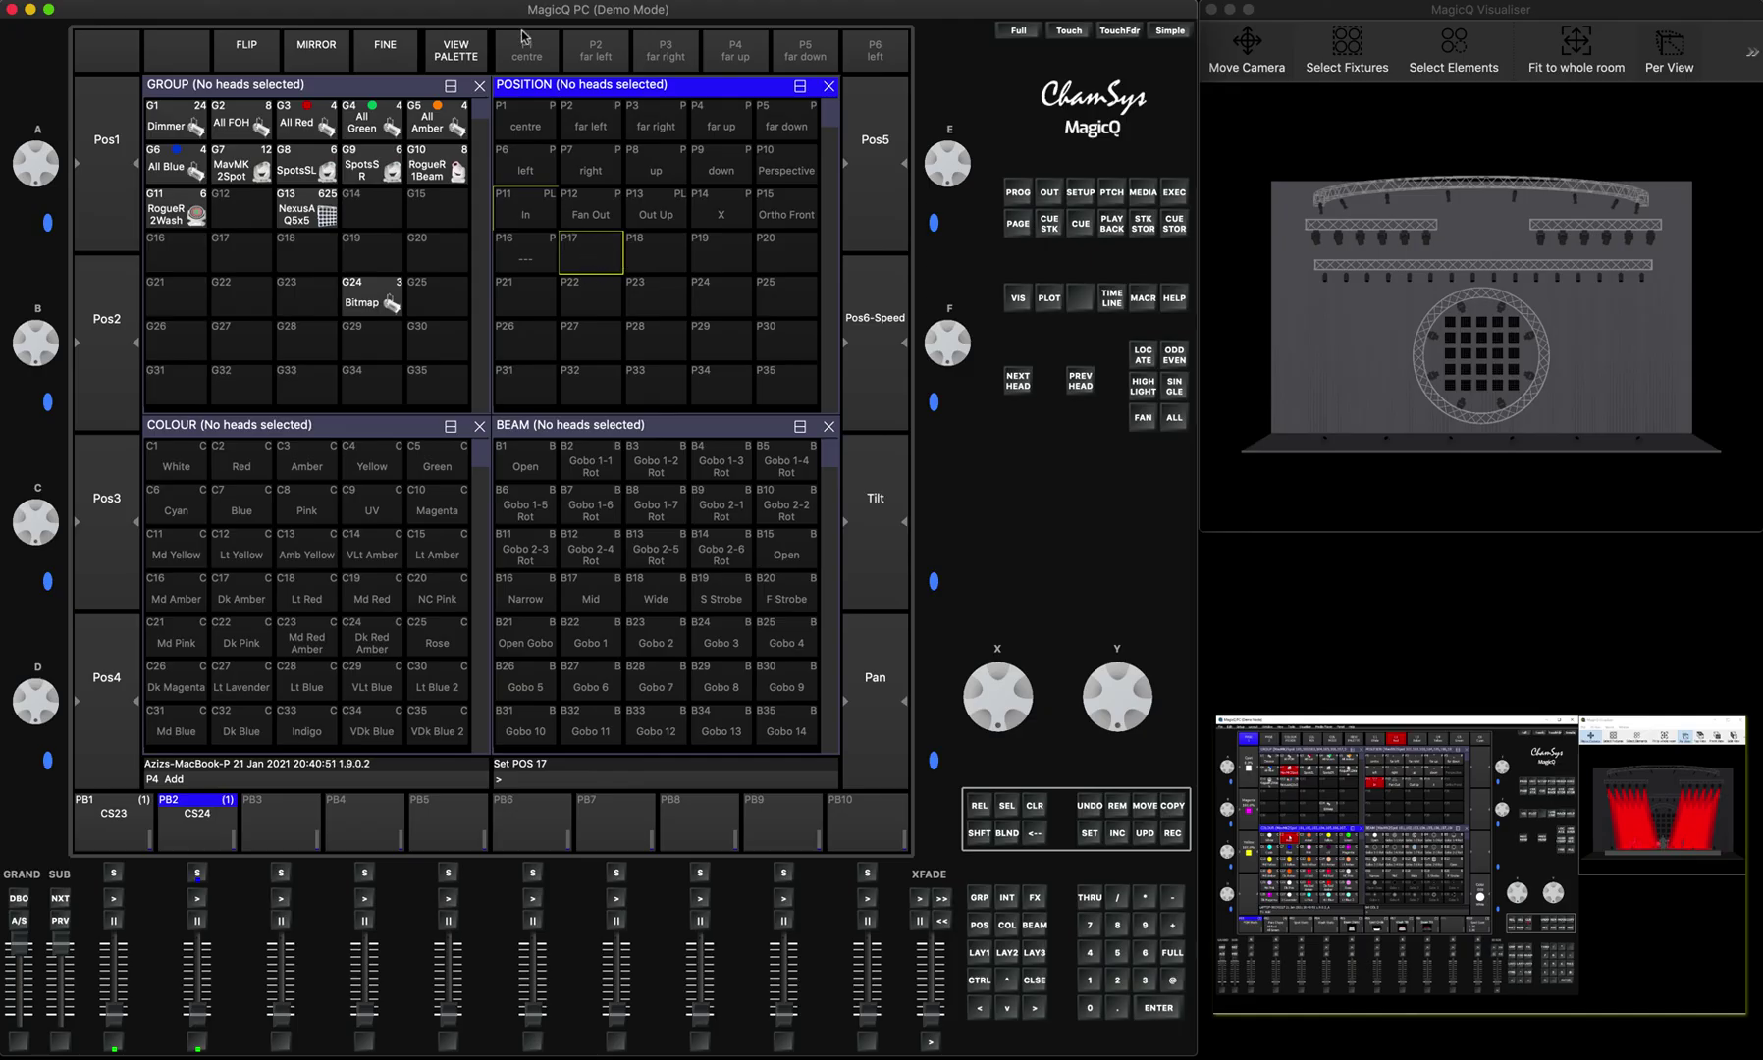
left_click(467, 51)
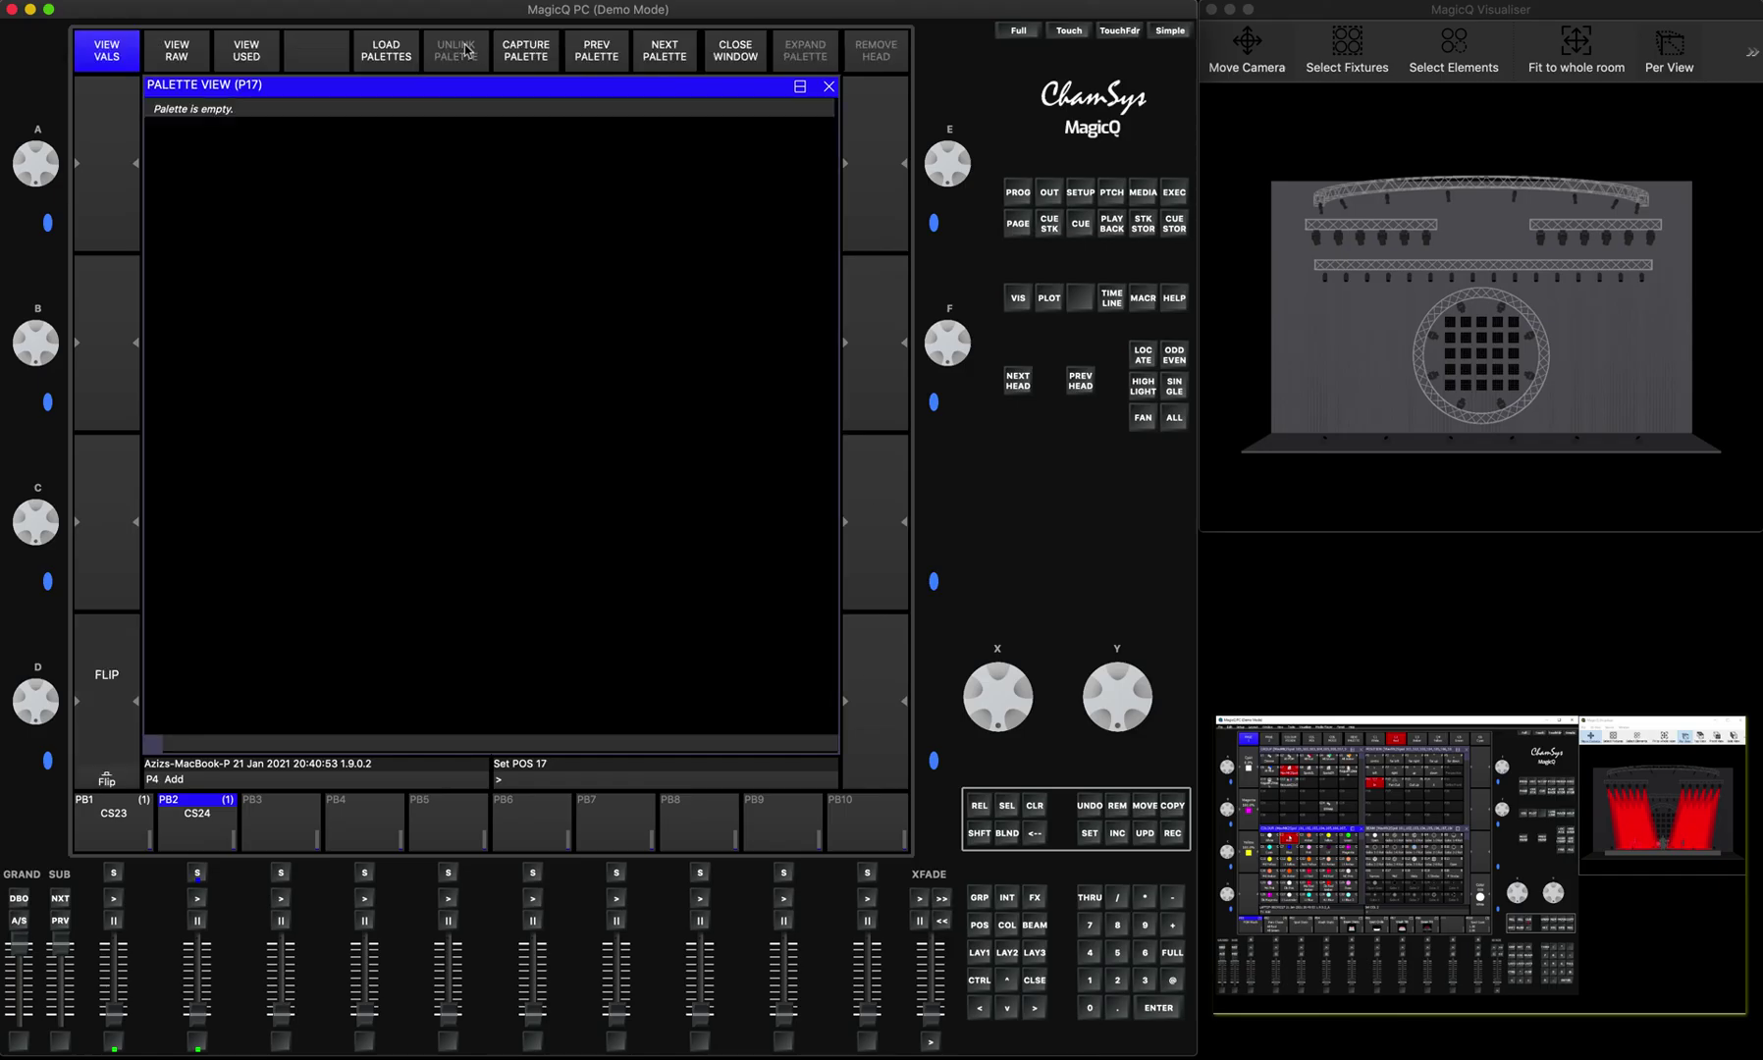
left_click(527, 51)
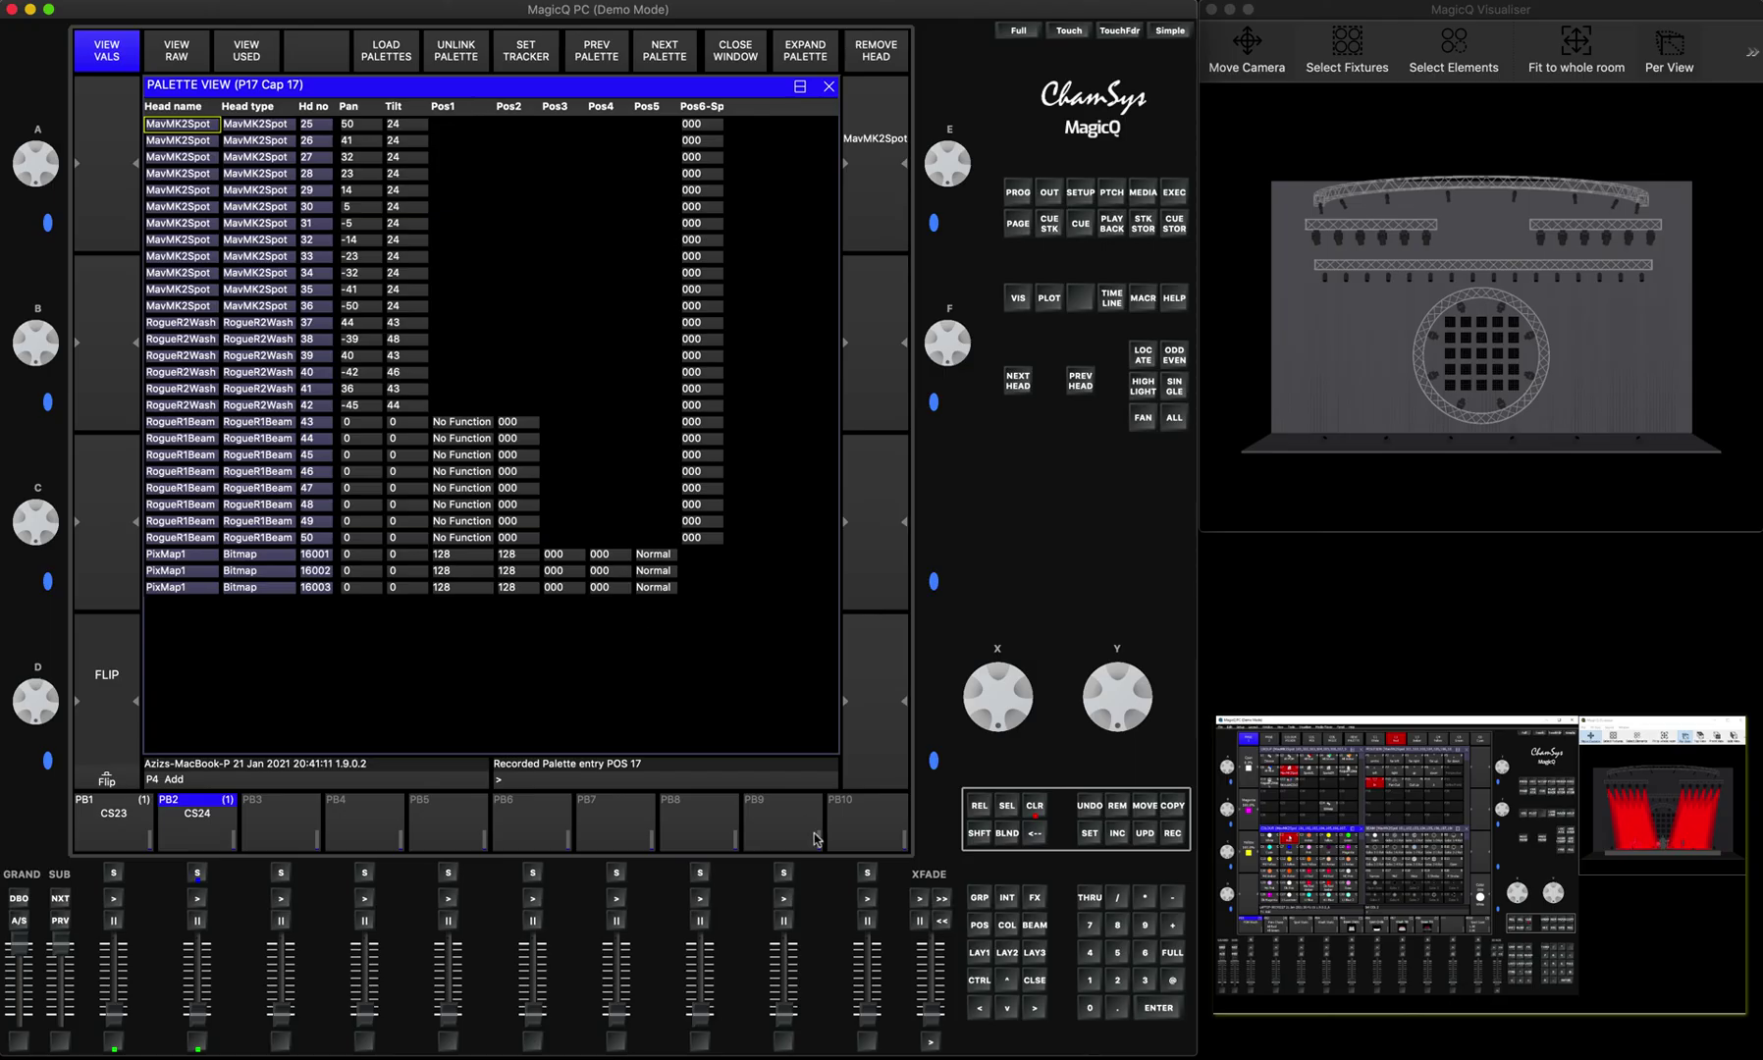
left_click(1036, 980)
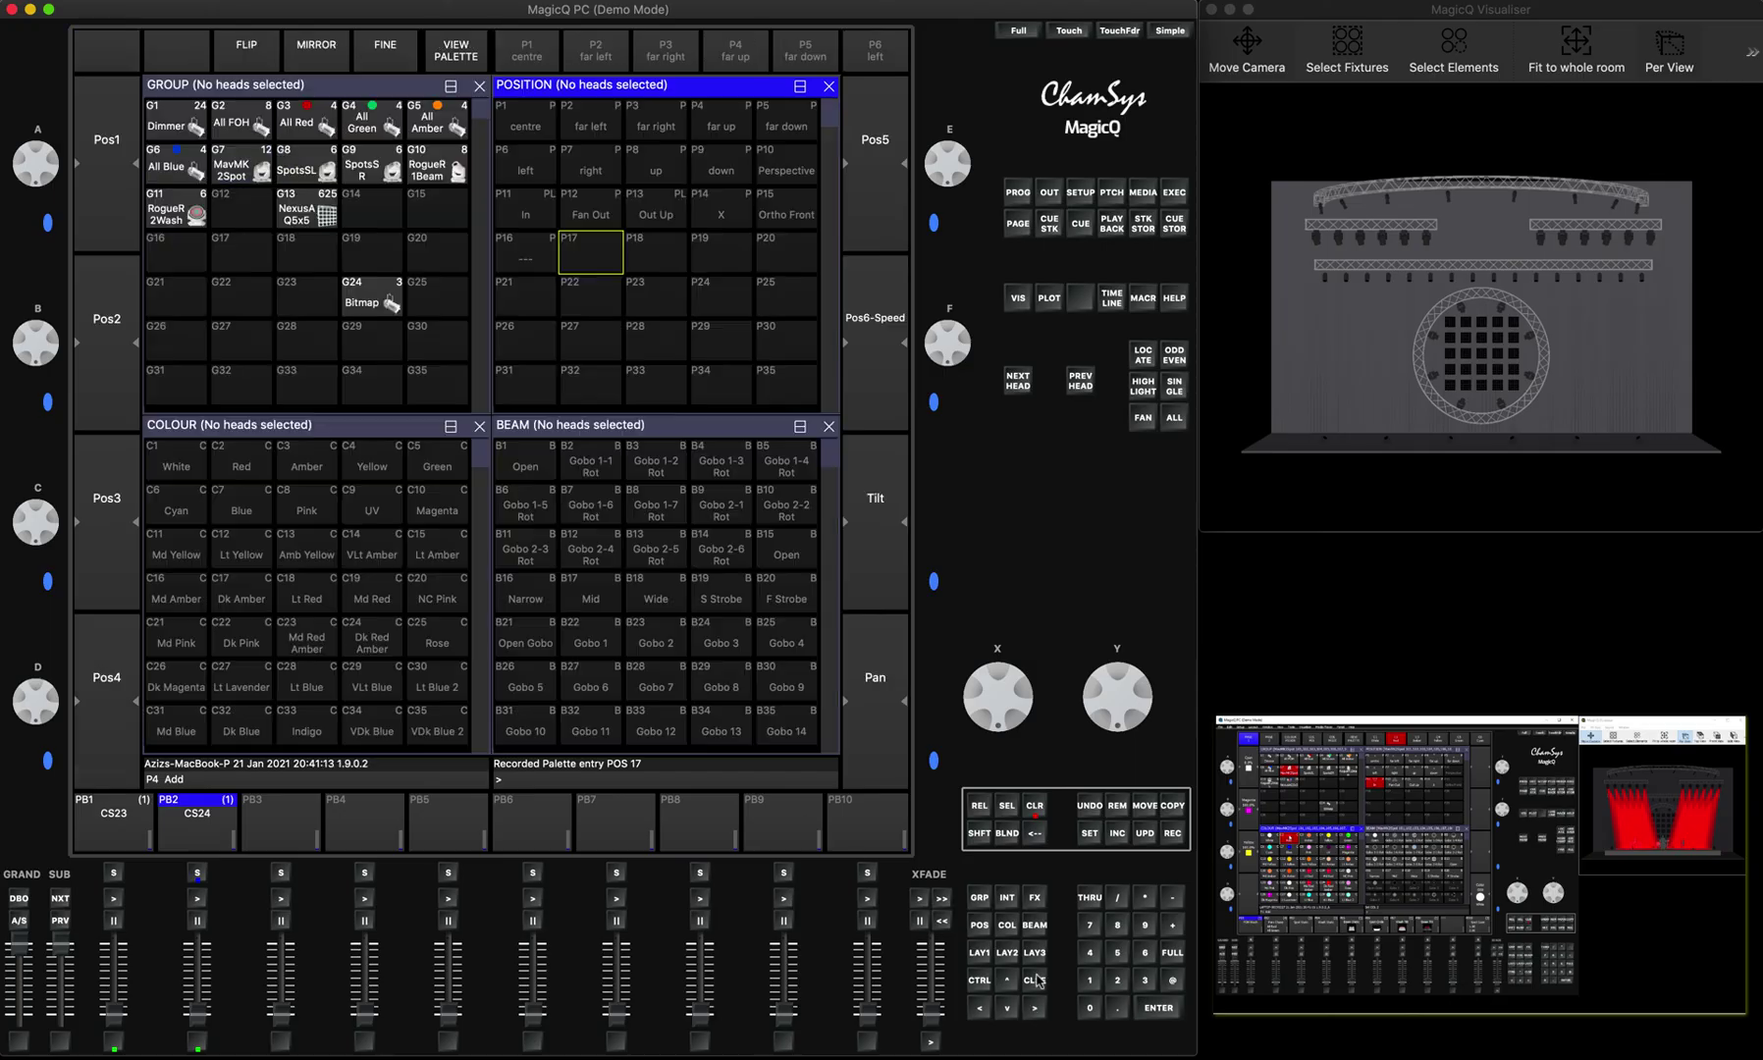
left_click(1034, 805)
left_click(238, 167)
left_click(1144, 359)
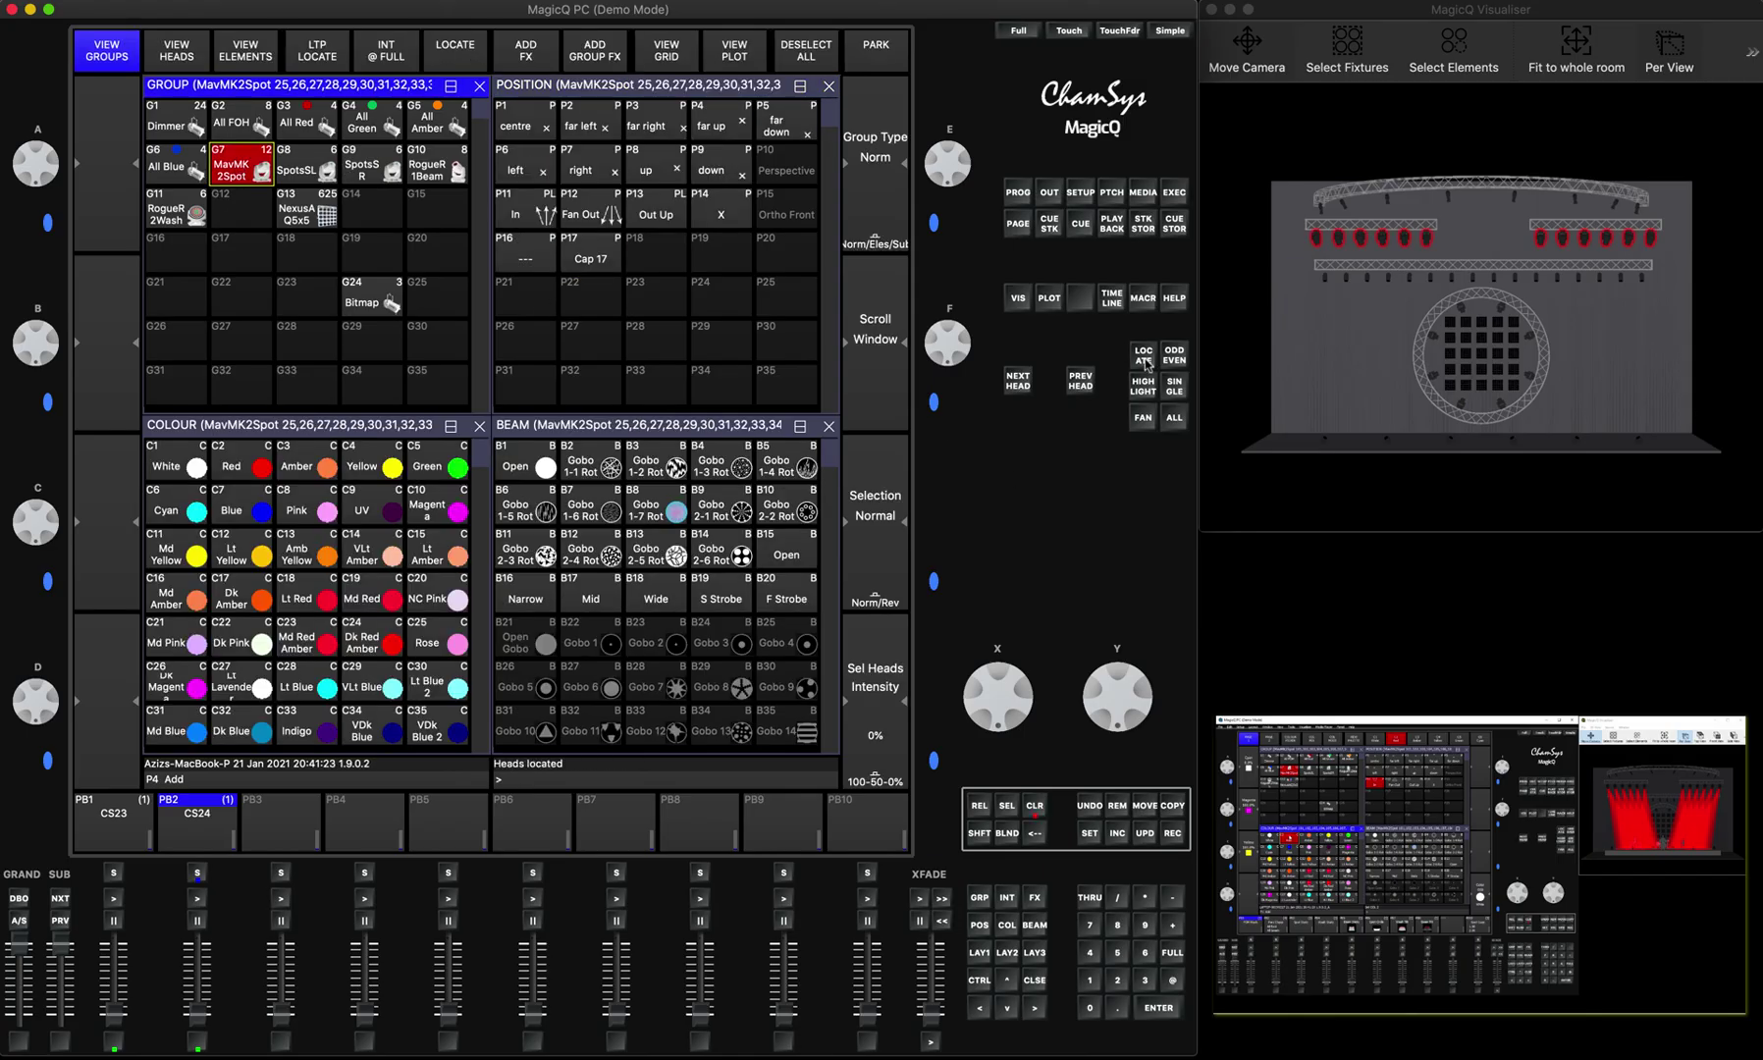
left_click(592, 258)
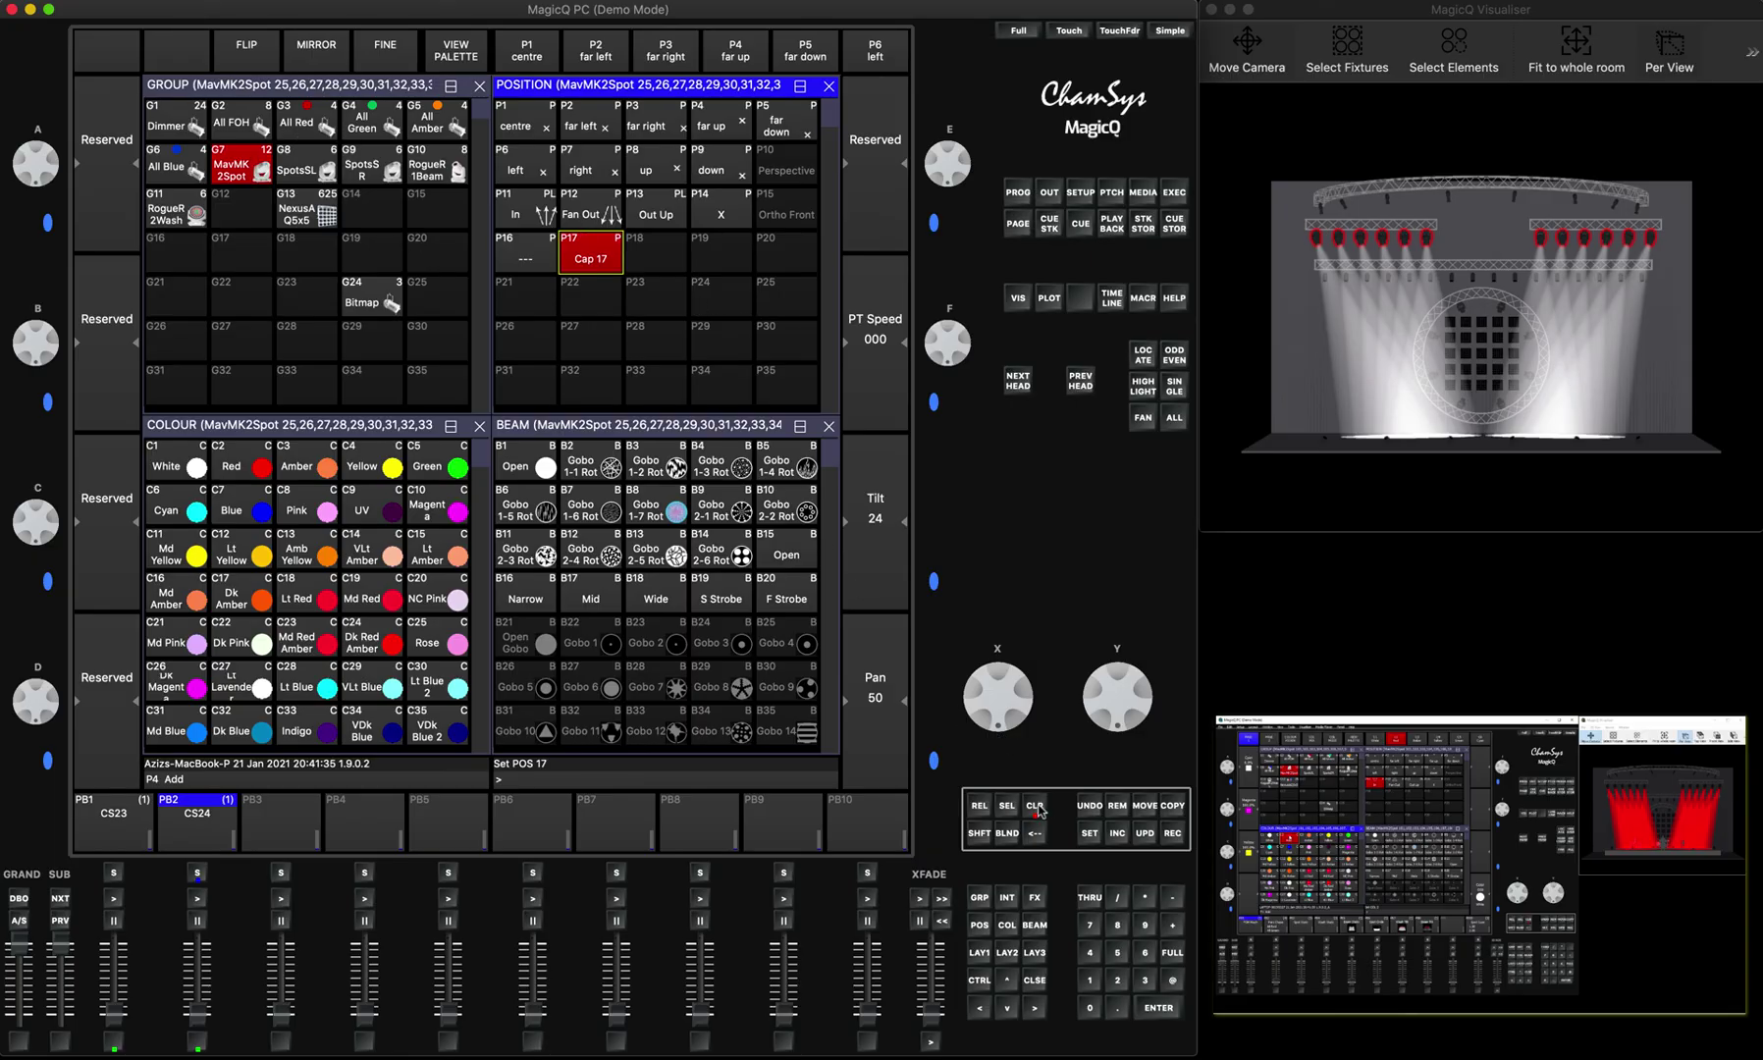
left_click(1035, 806)
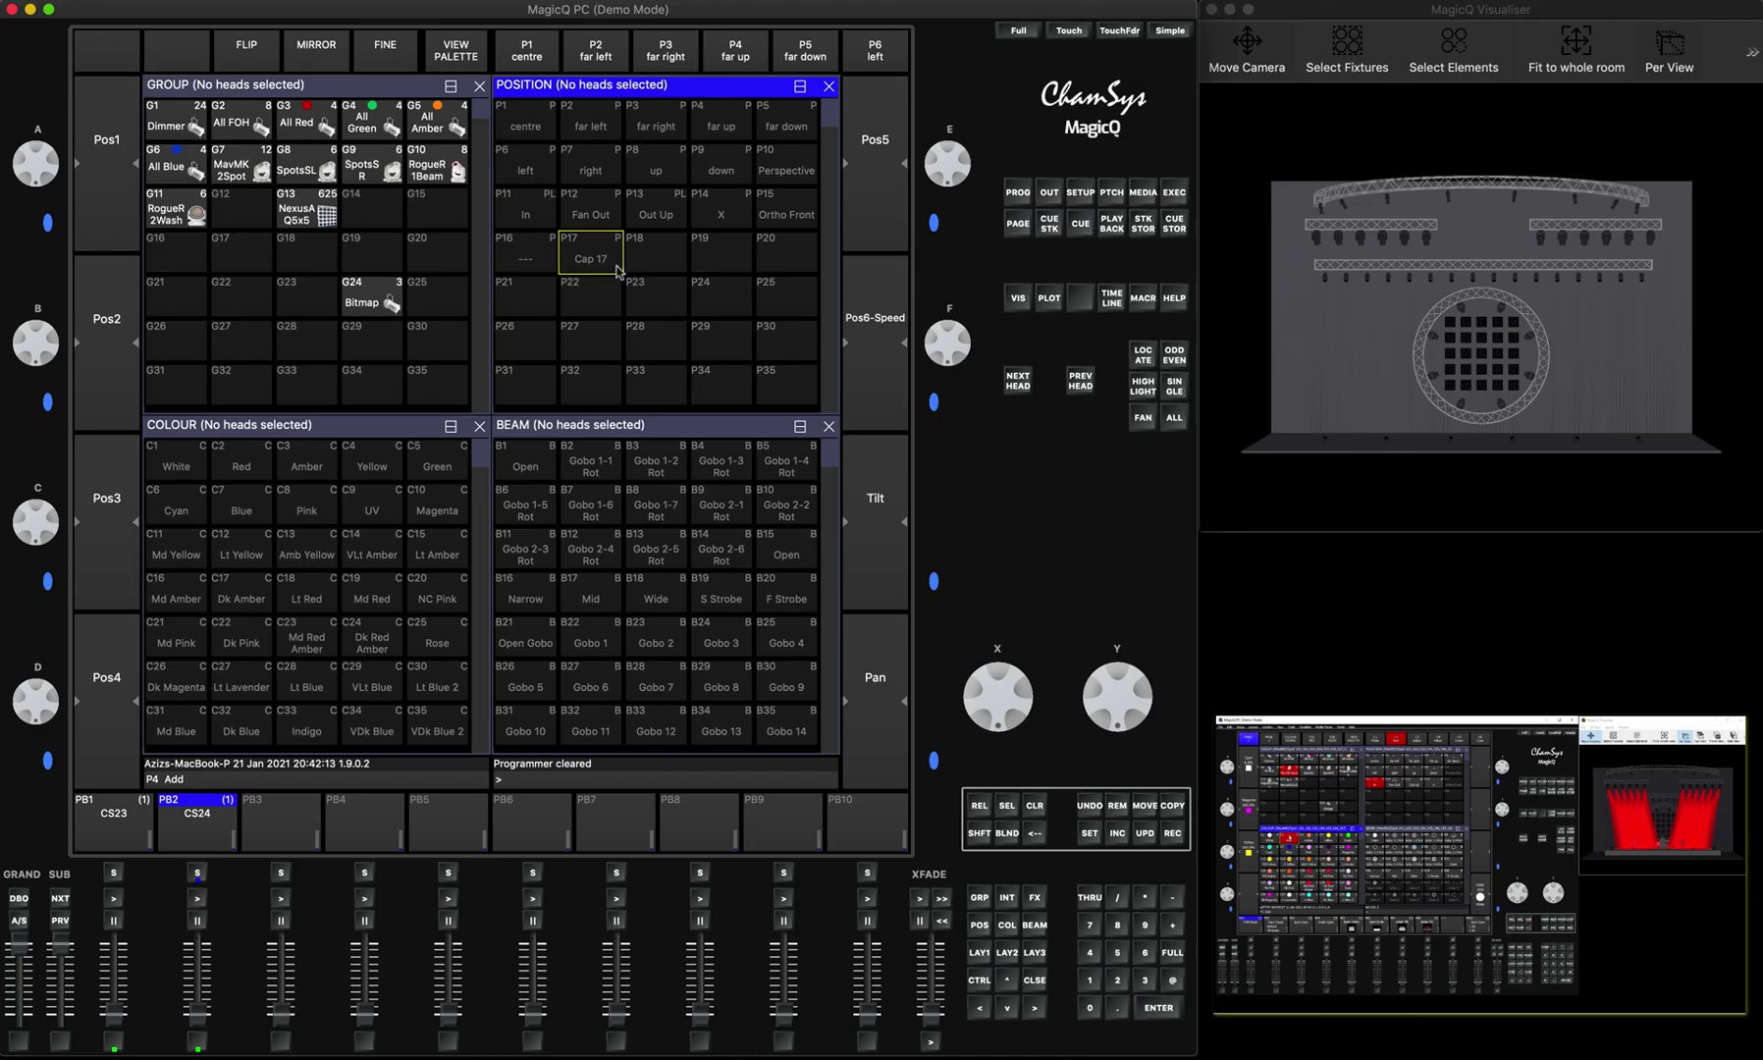
Select empty position palette P21 and open its Palette View
left_click(525, 290)
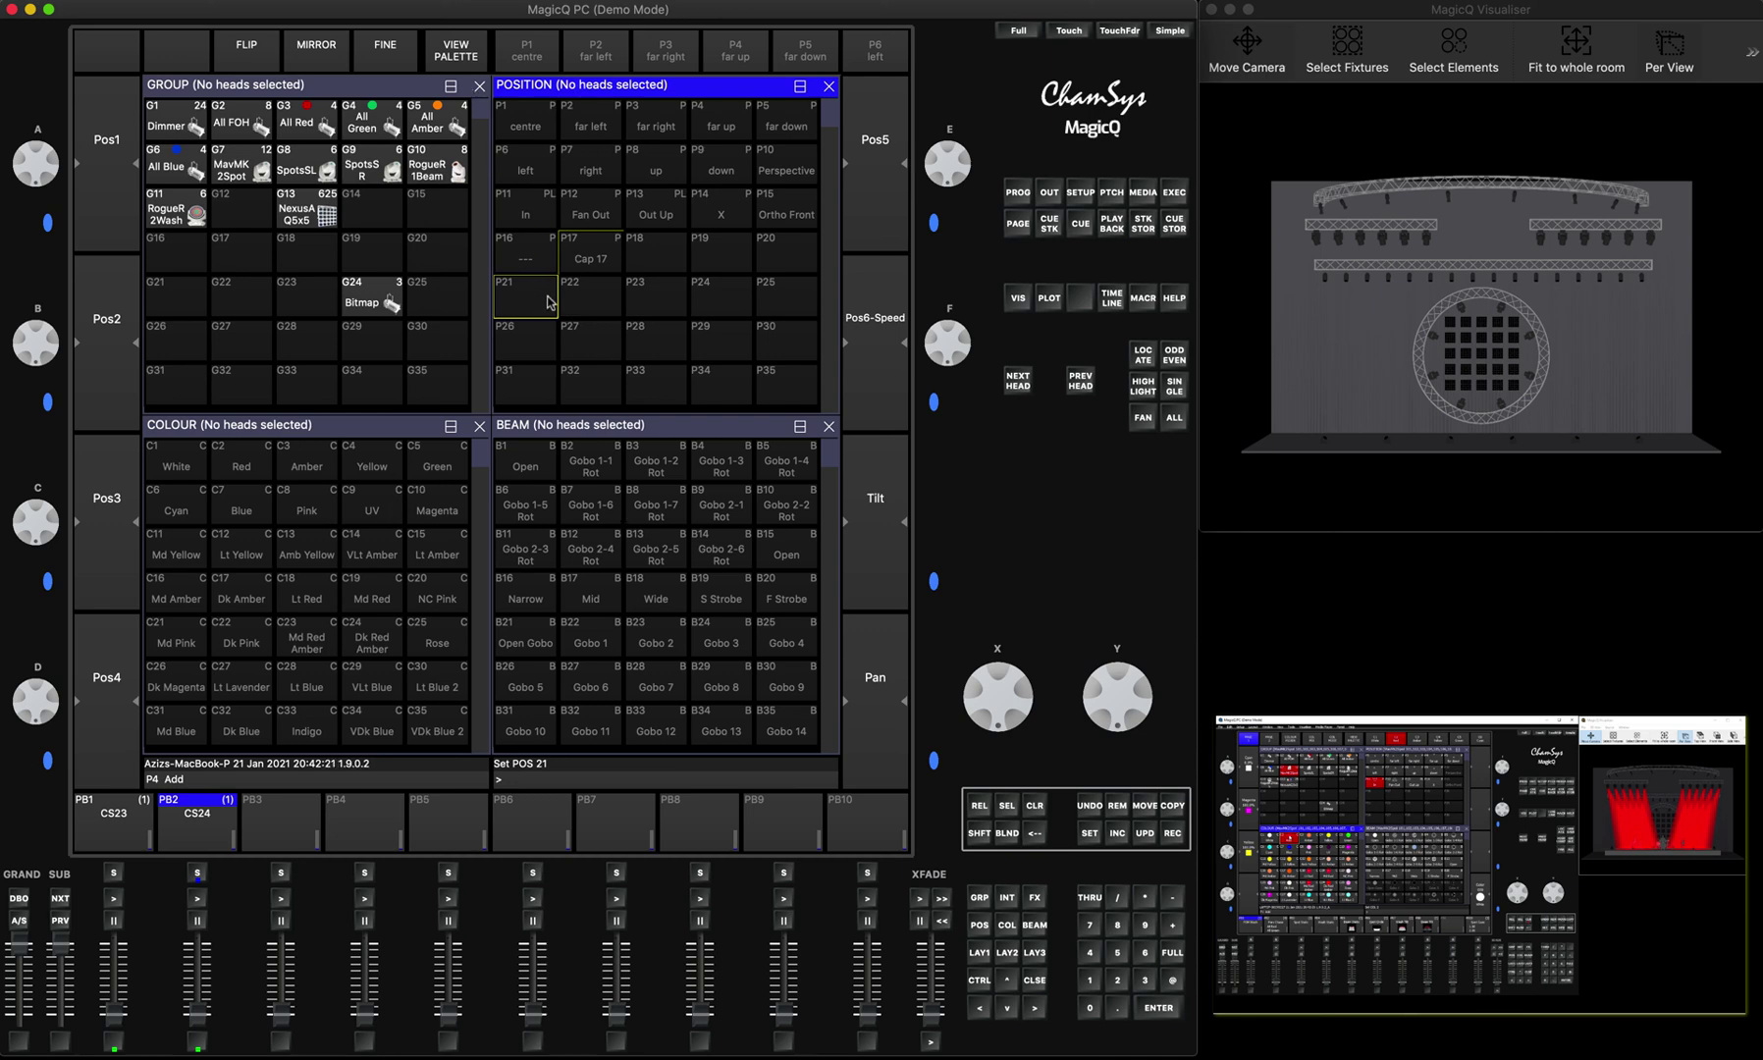
left_click(546, 137)
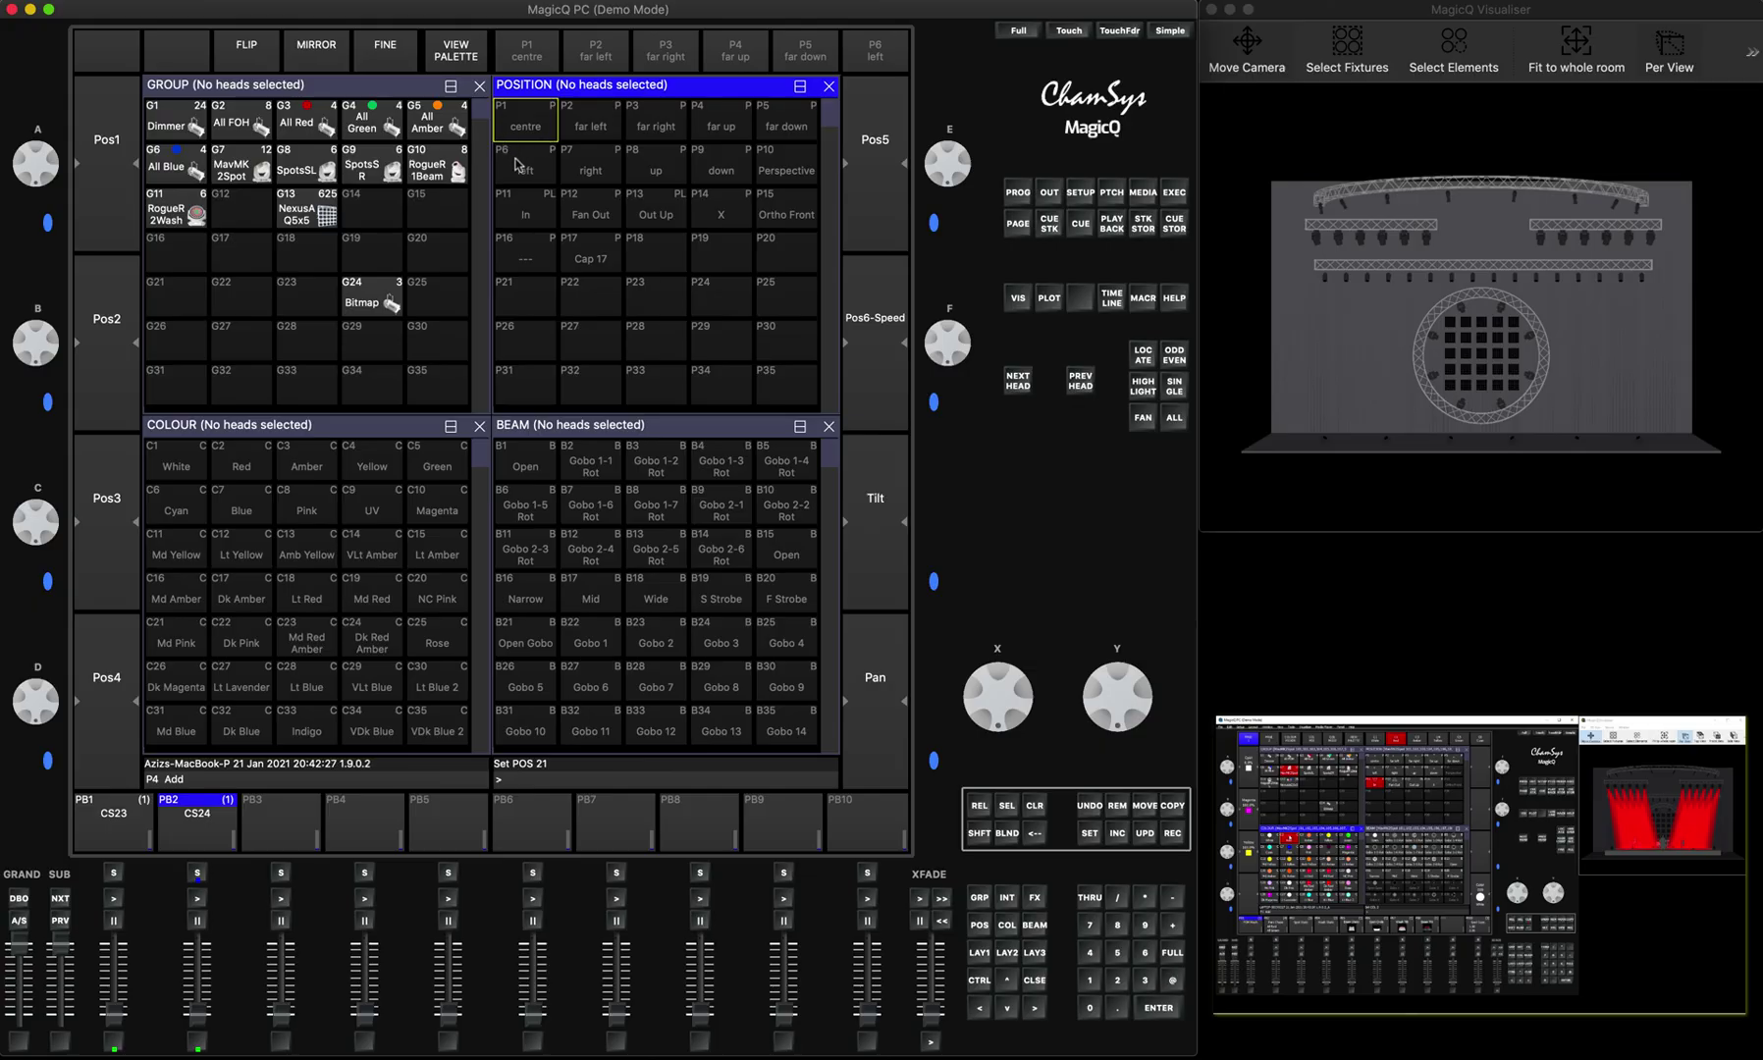
left_click(525, 294)
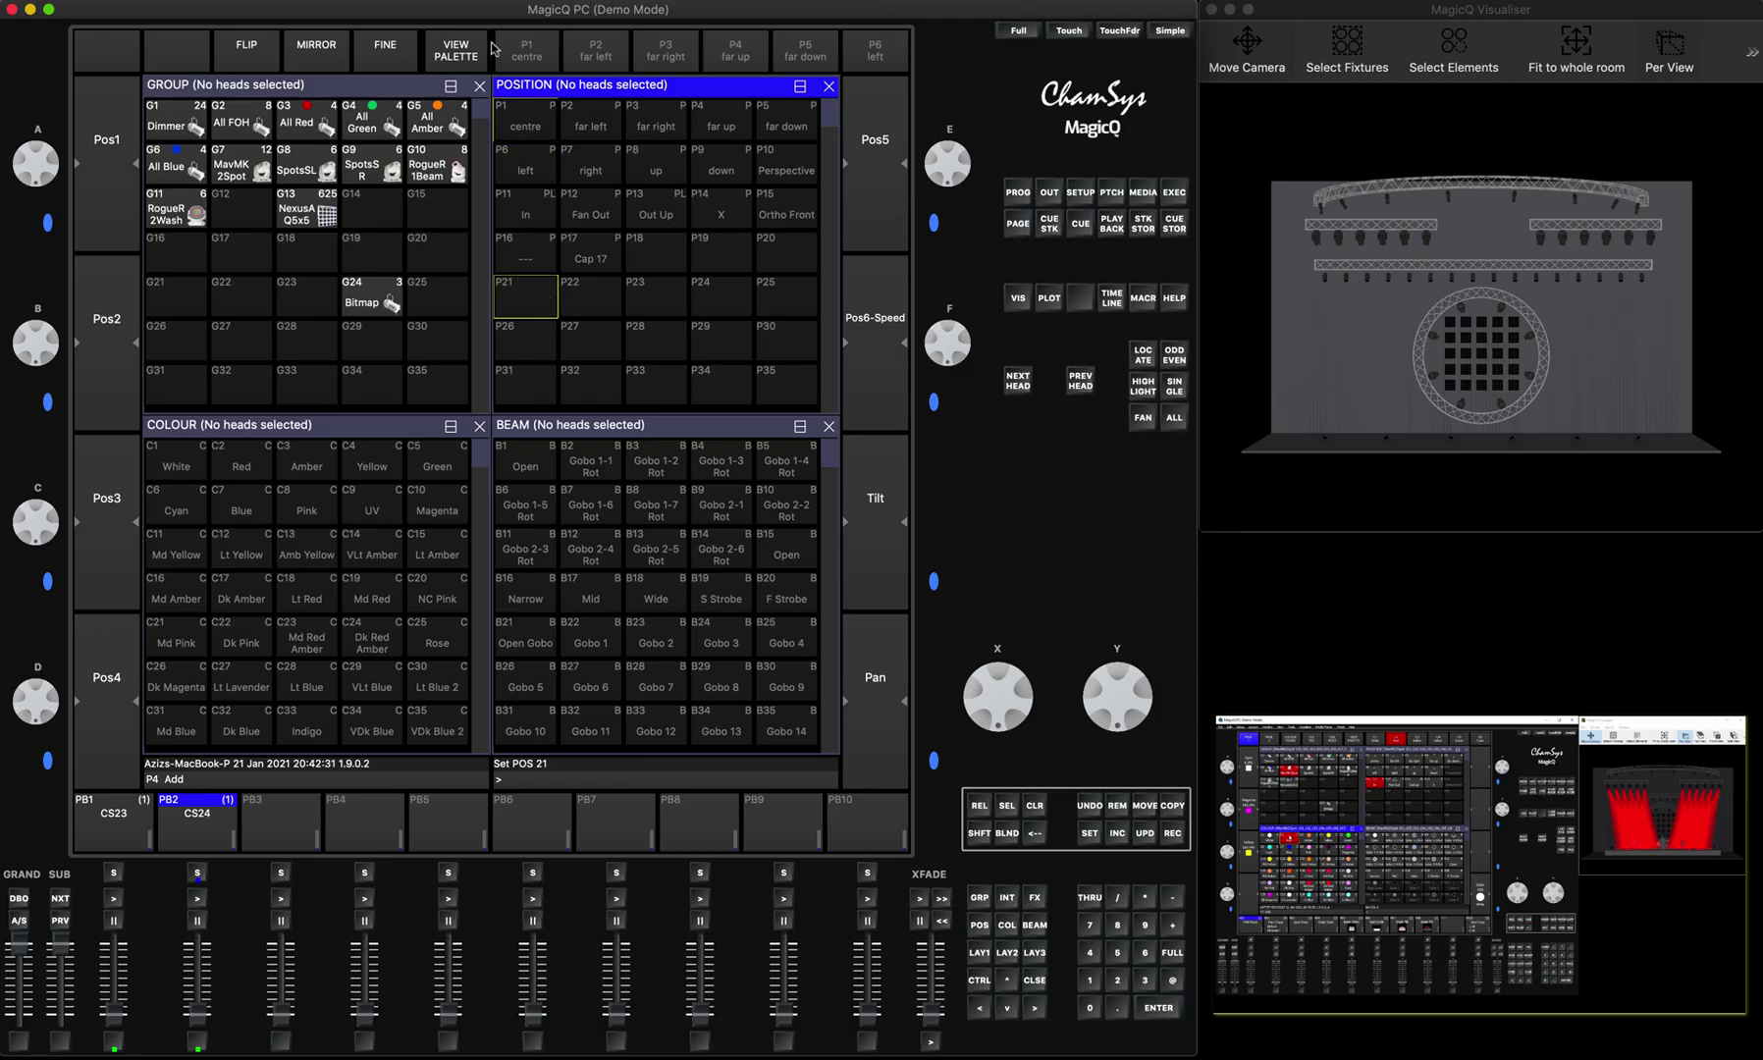
left_click(461, 49)
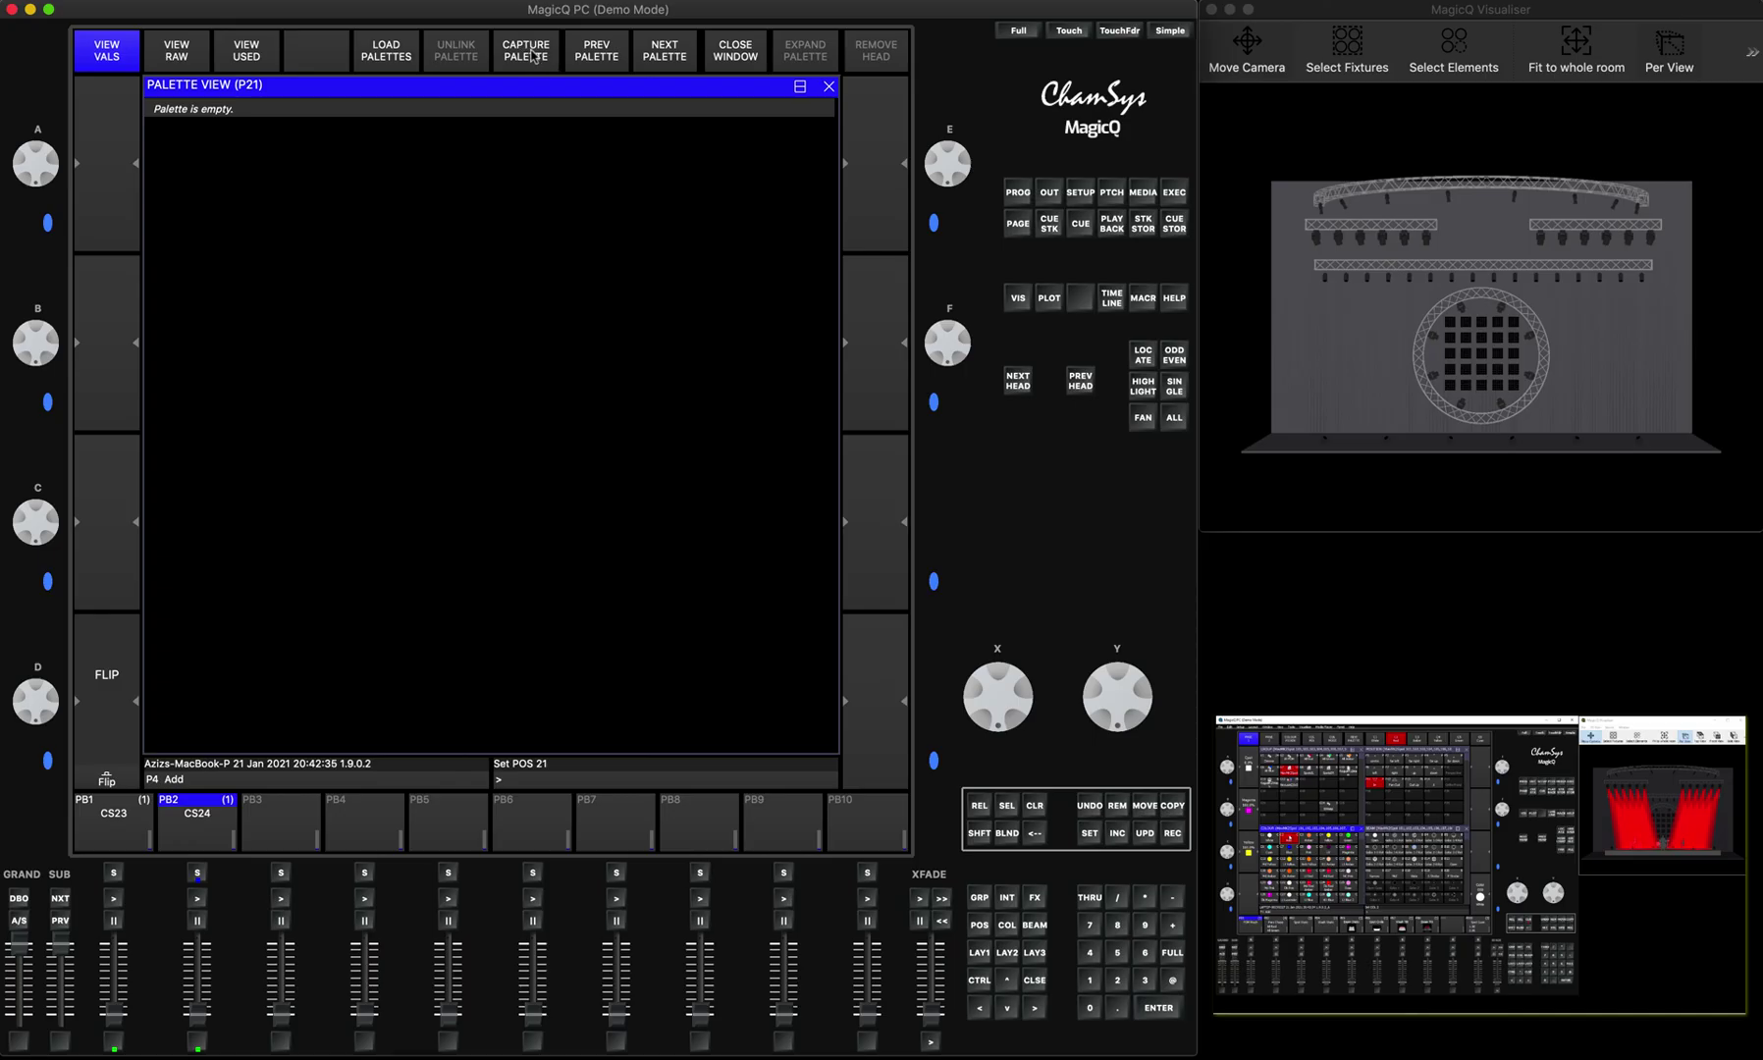
Auto-capture incoming Art-Net head positions into position palettes up to P20 'Cap 20', then stop capturing and close the view
left_click(978, 832)
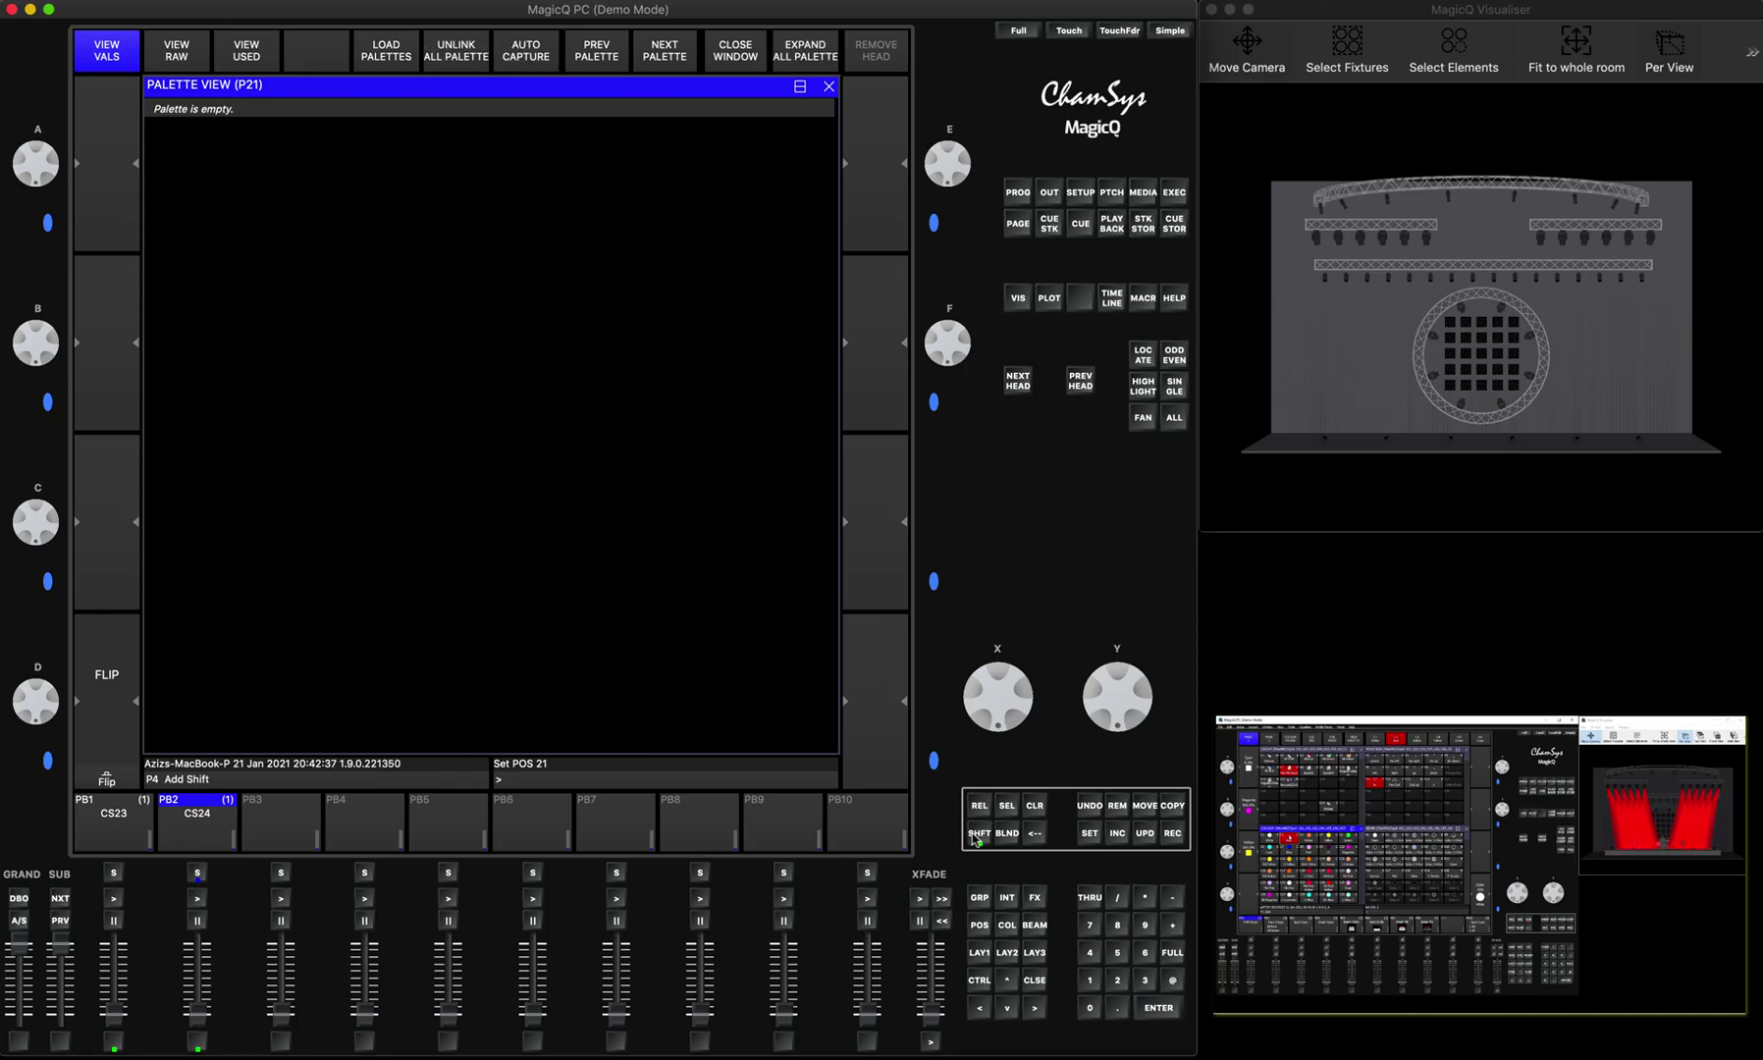
left_click(530, 51)
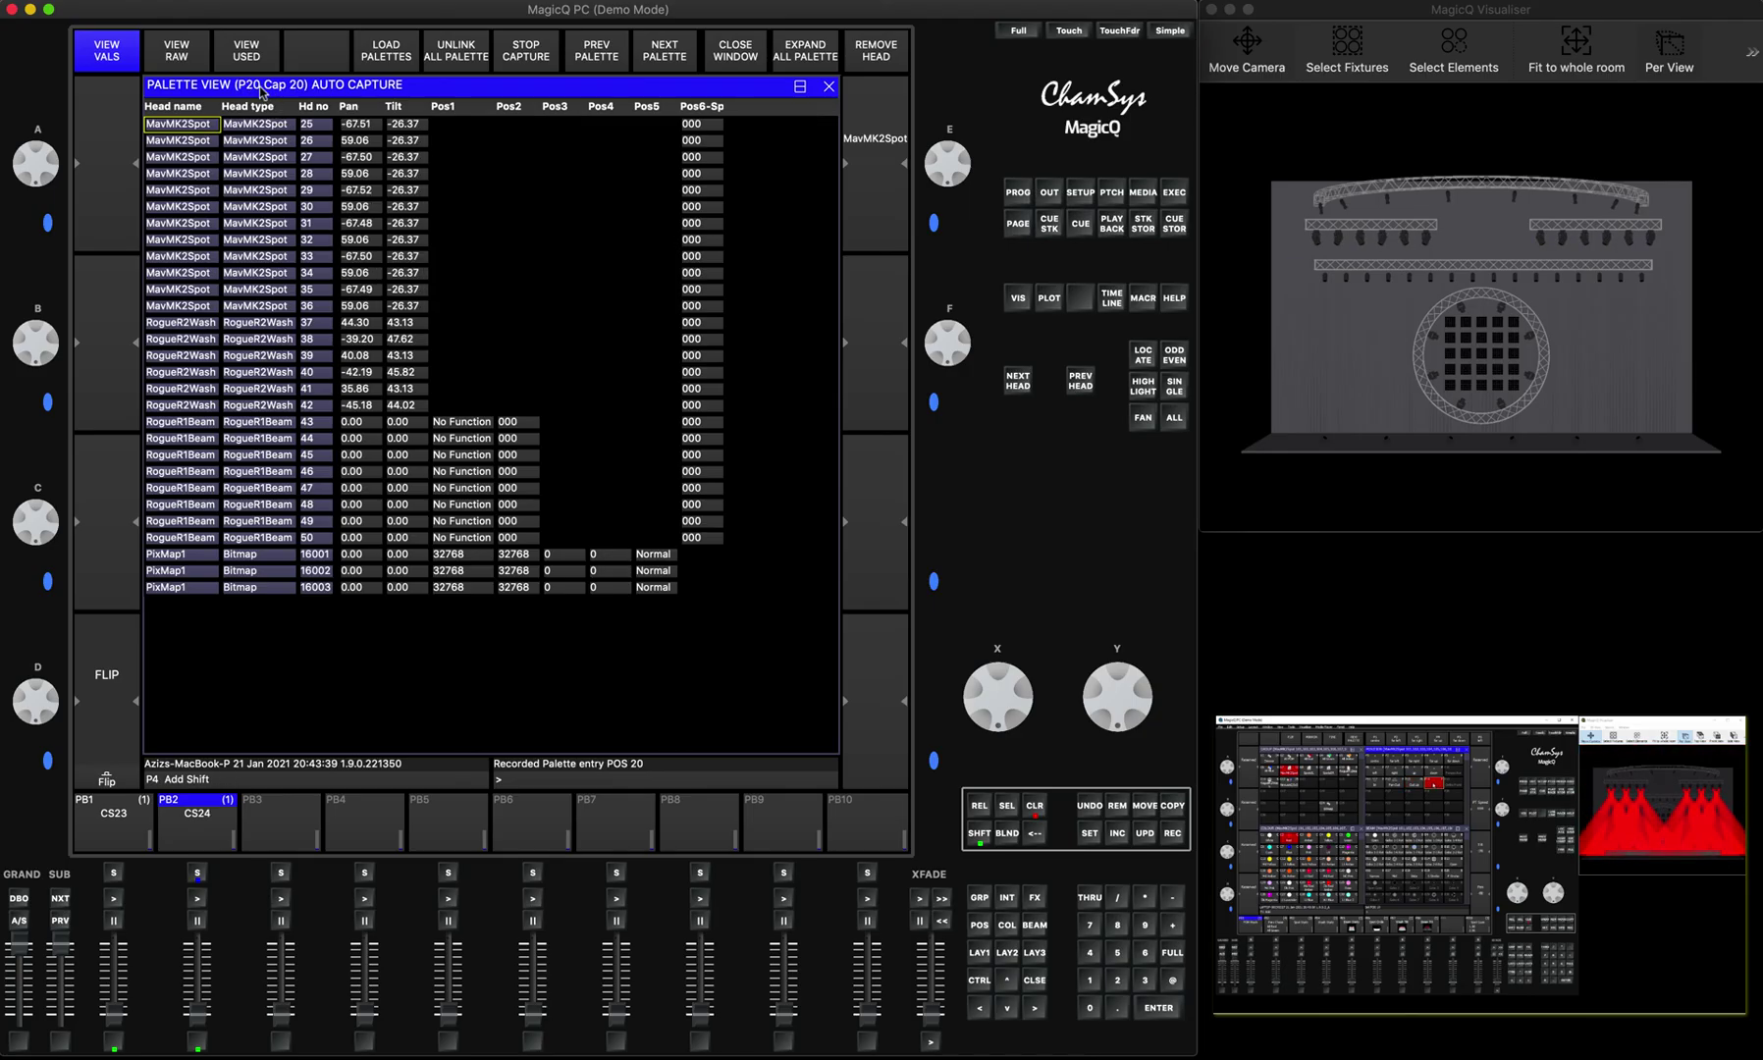
left_click(531, 56)
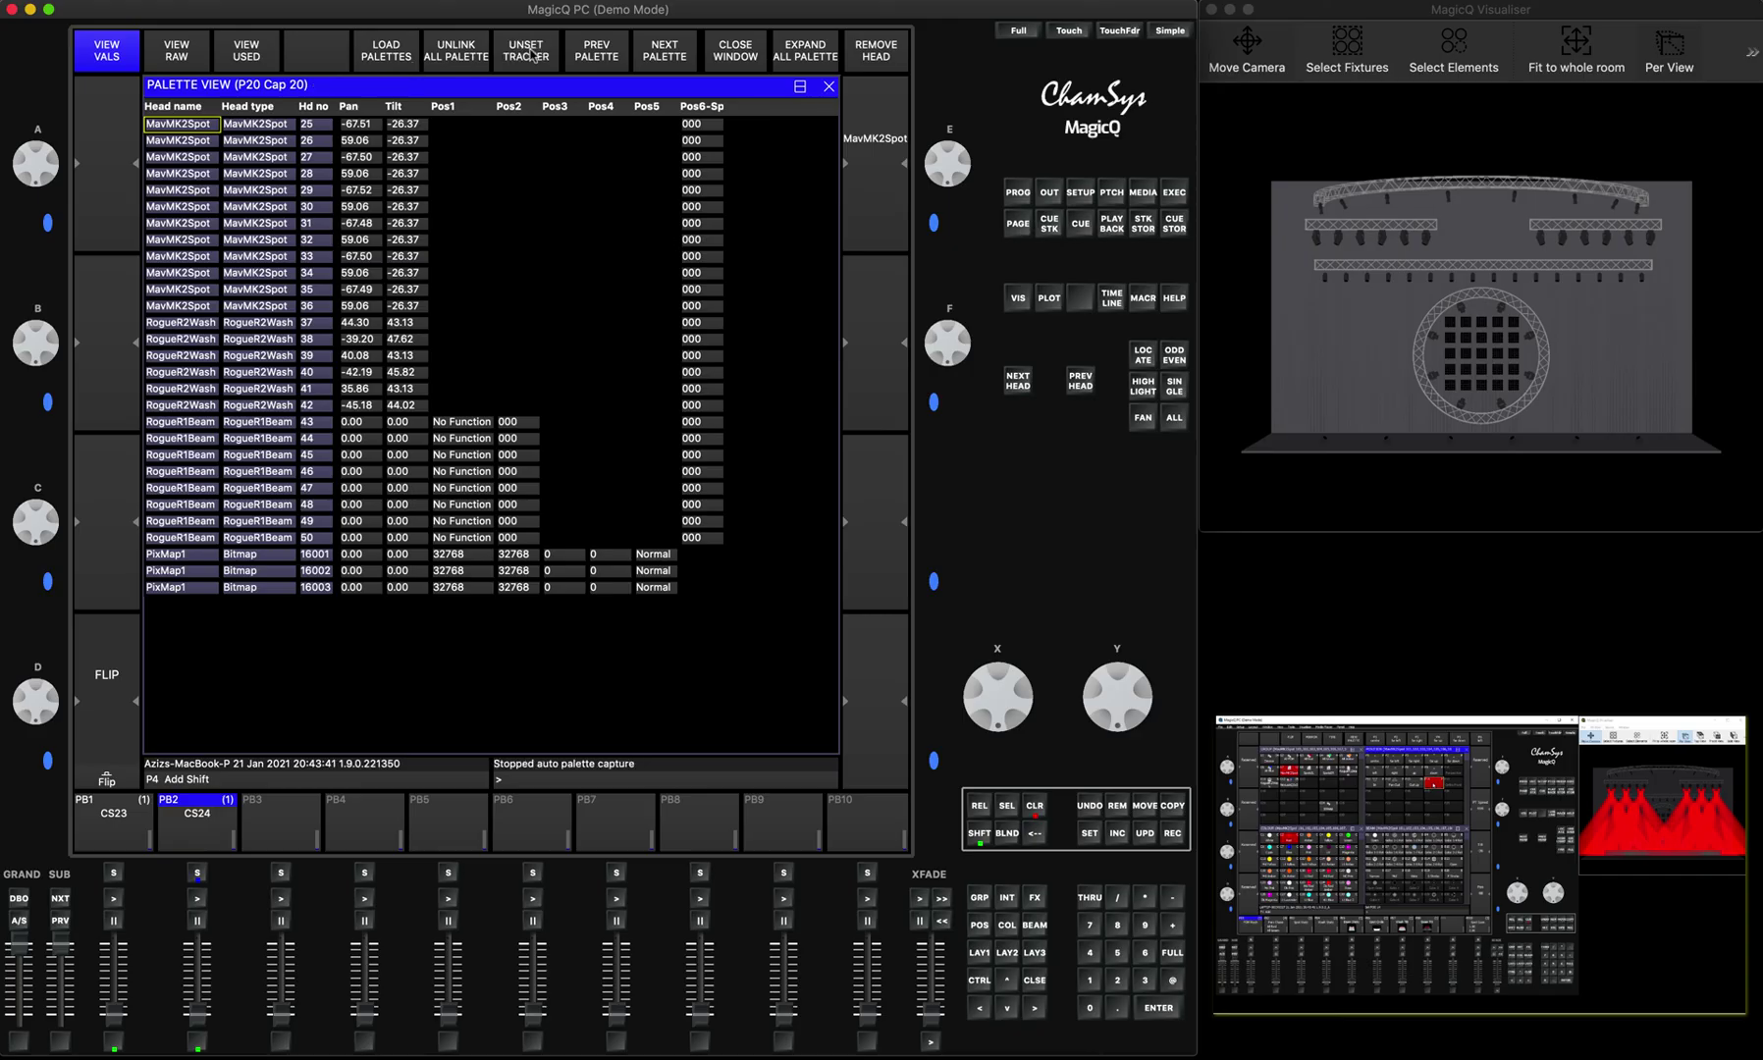
left_click(1030, 981)
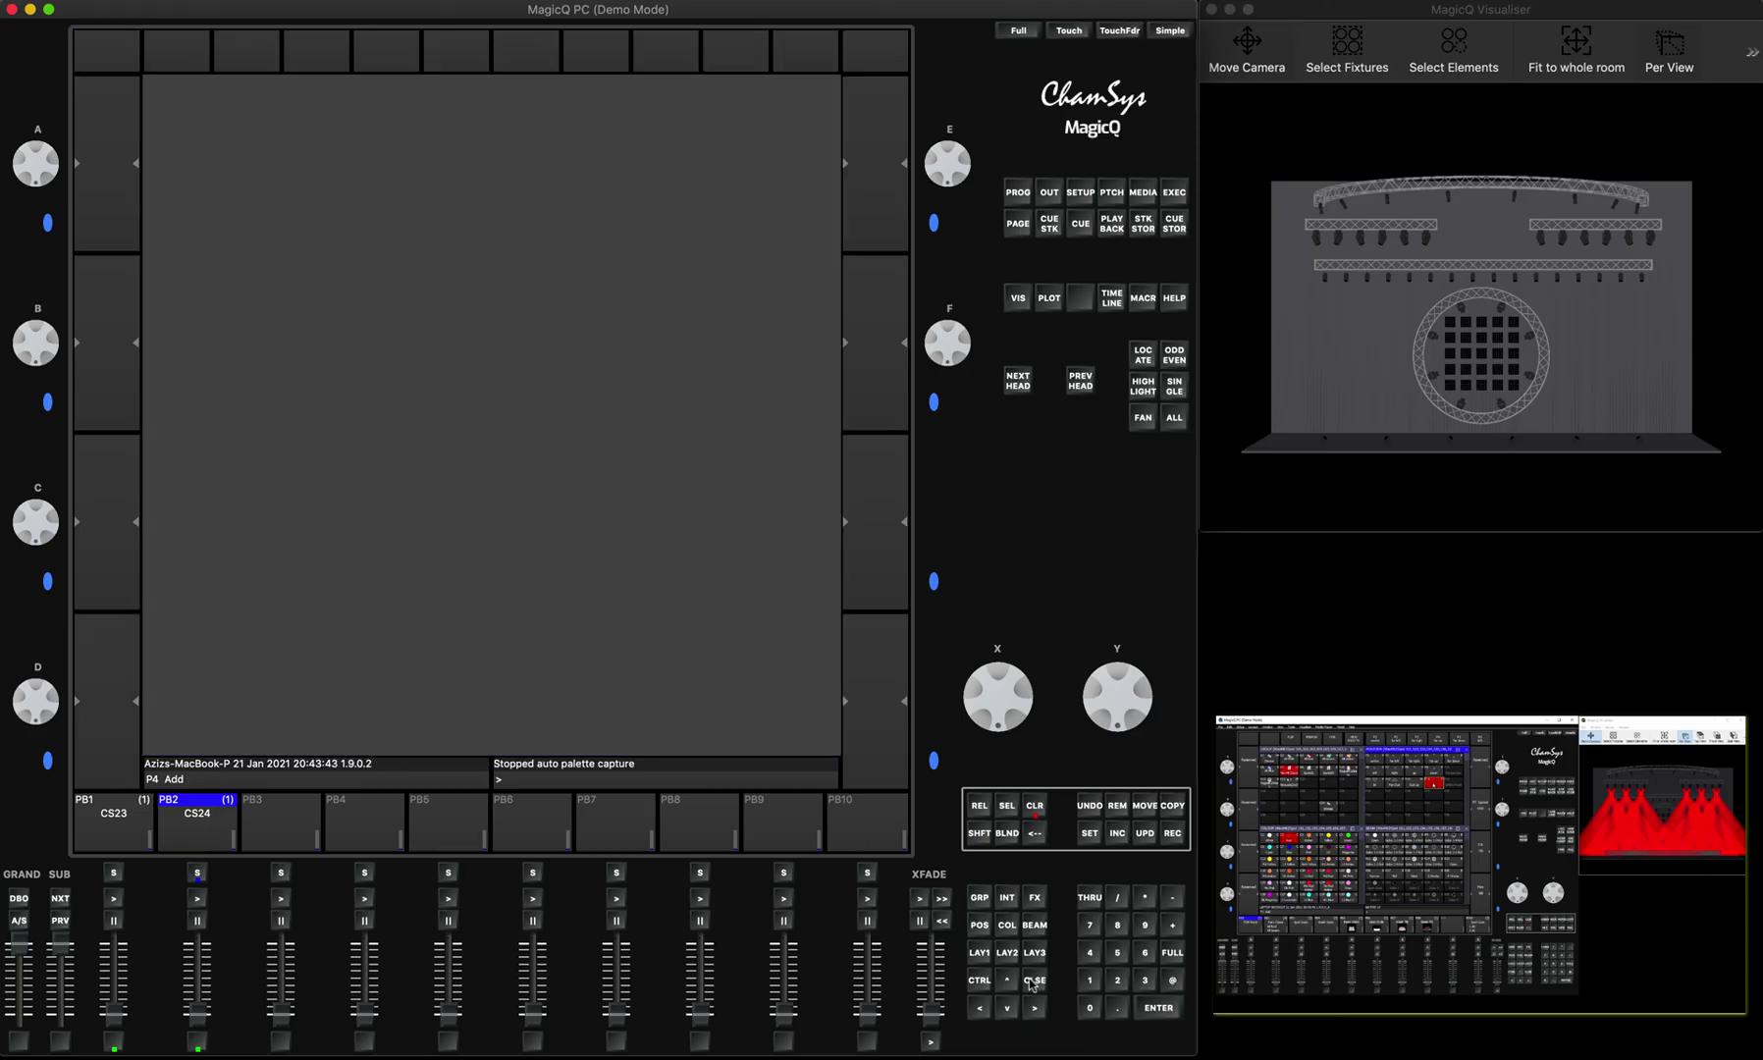
Clear the programmer, return to LAY1, and bring the MavMK2Spot group G7 to full with LOCATE
left_click(1036, 809)
left_click(981, 954)
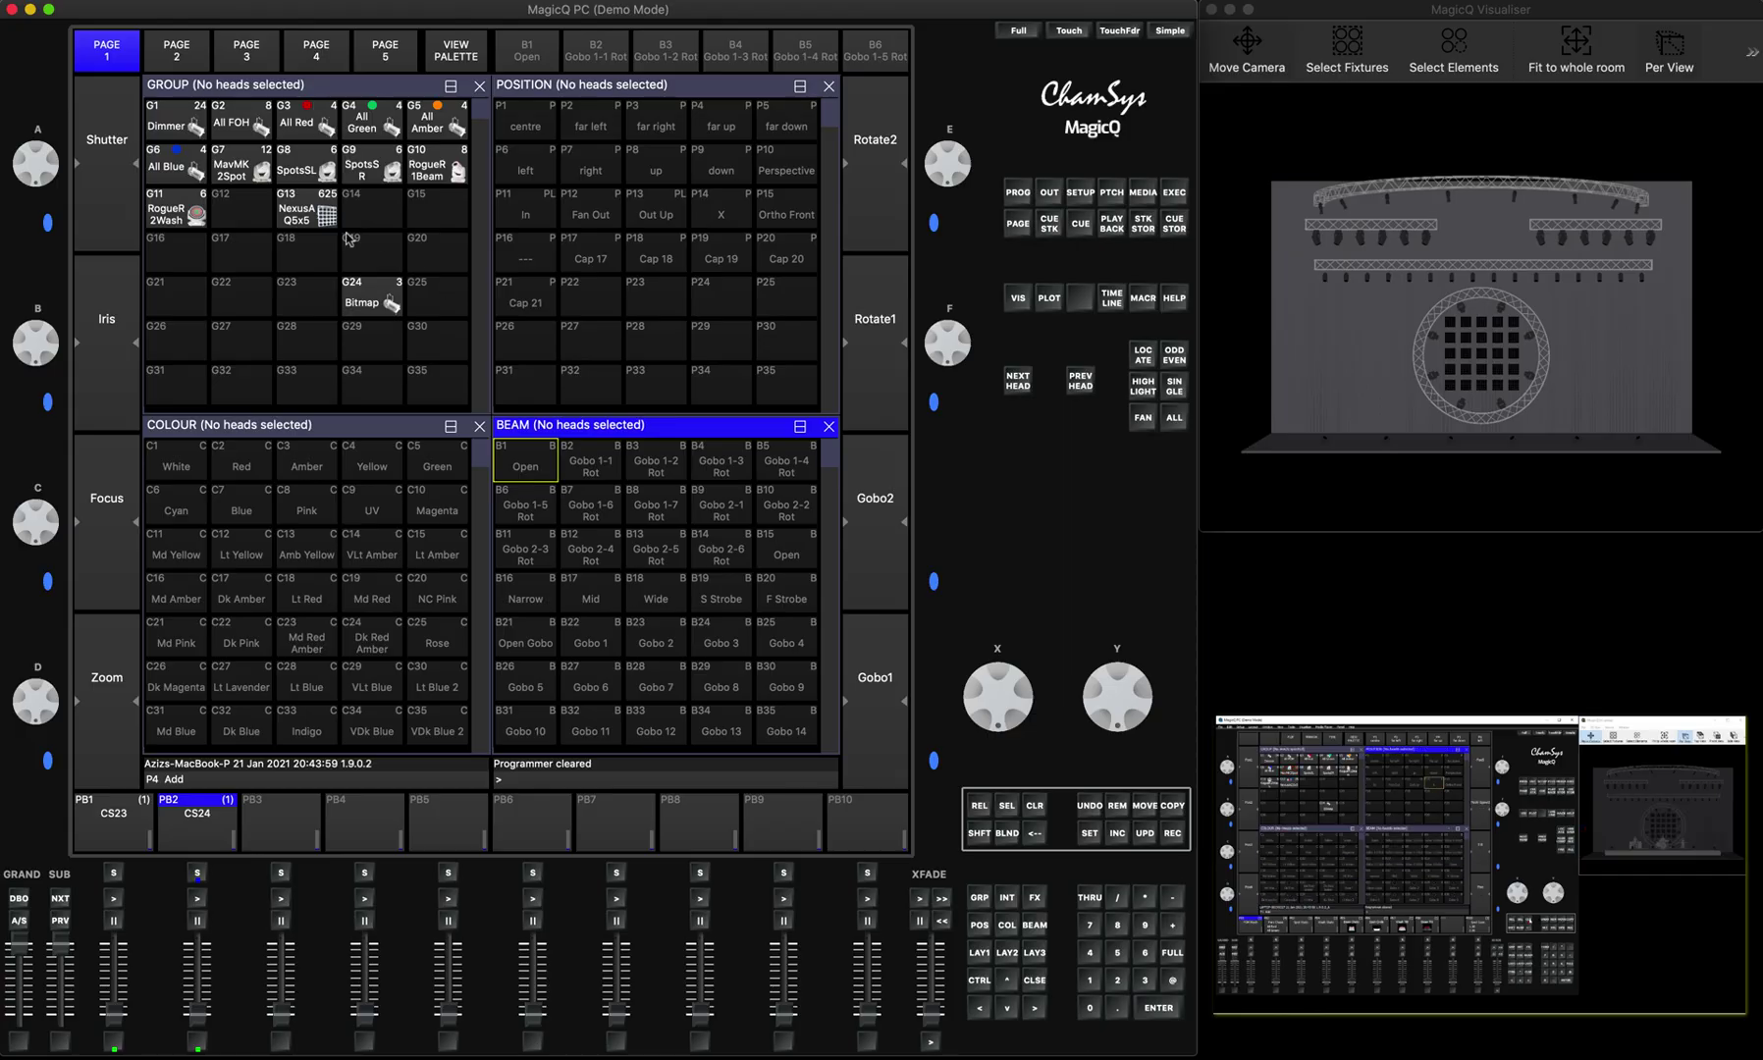
left_click(235, 162)
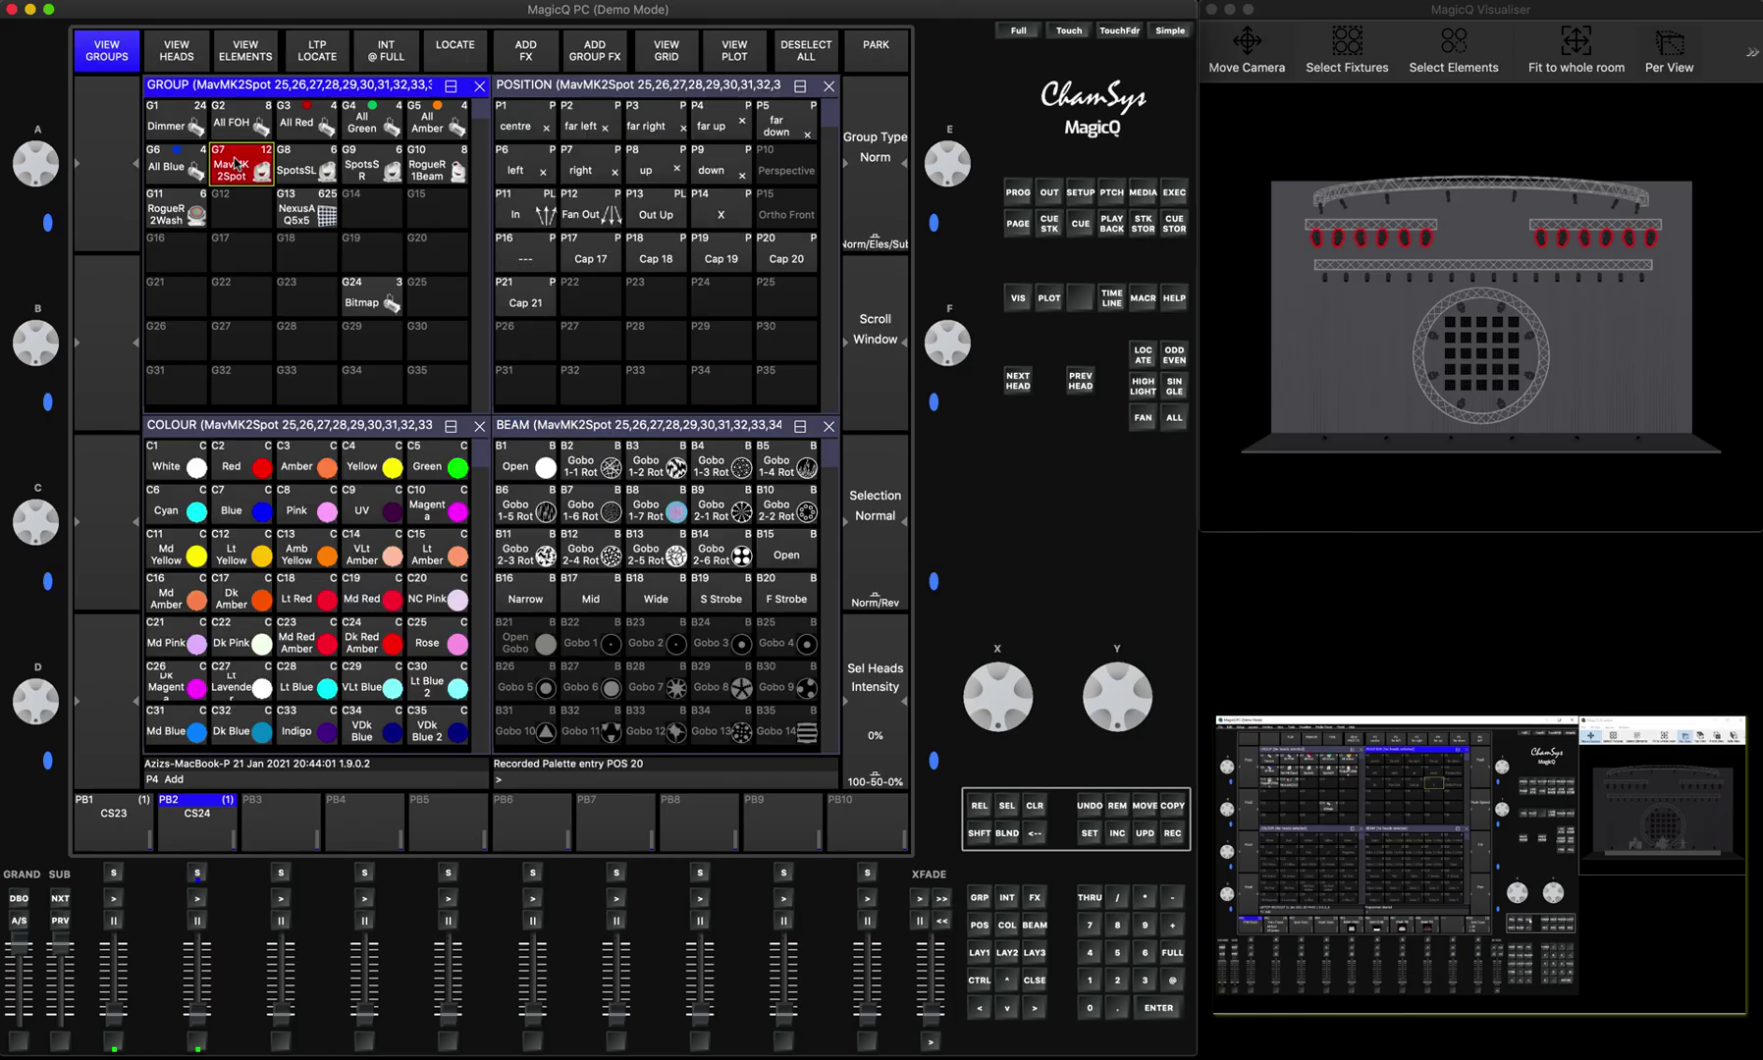
left_click(1139, 356)
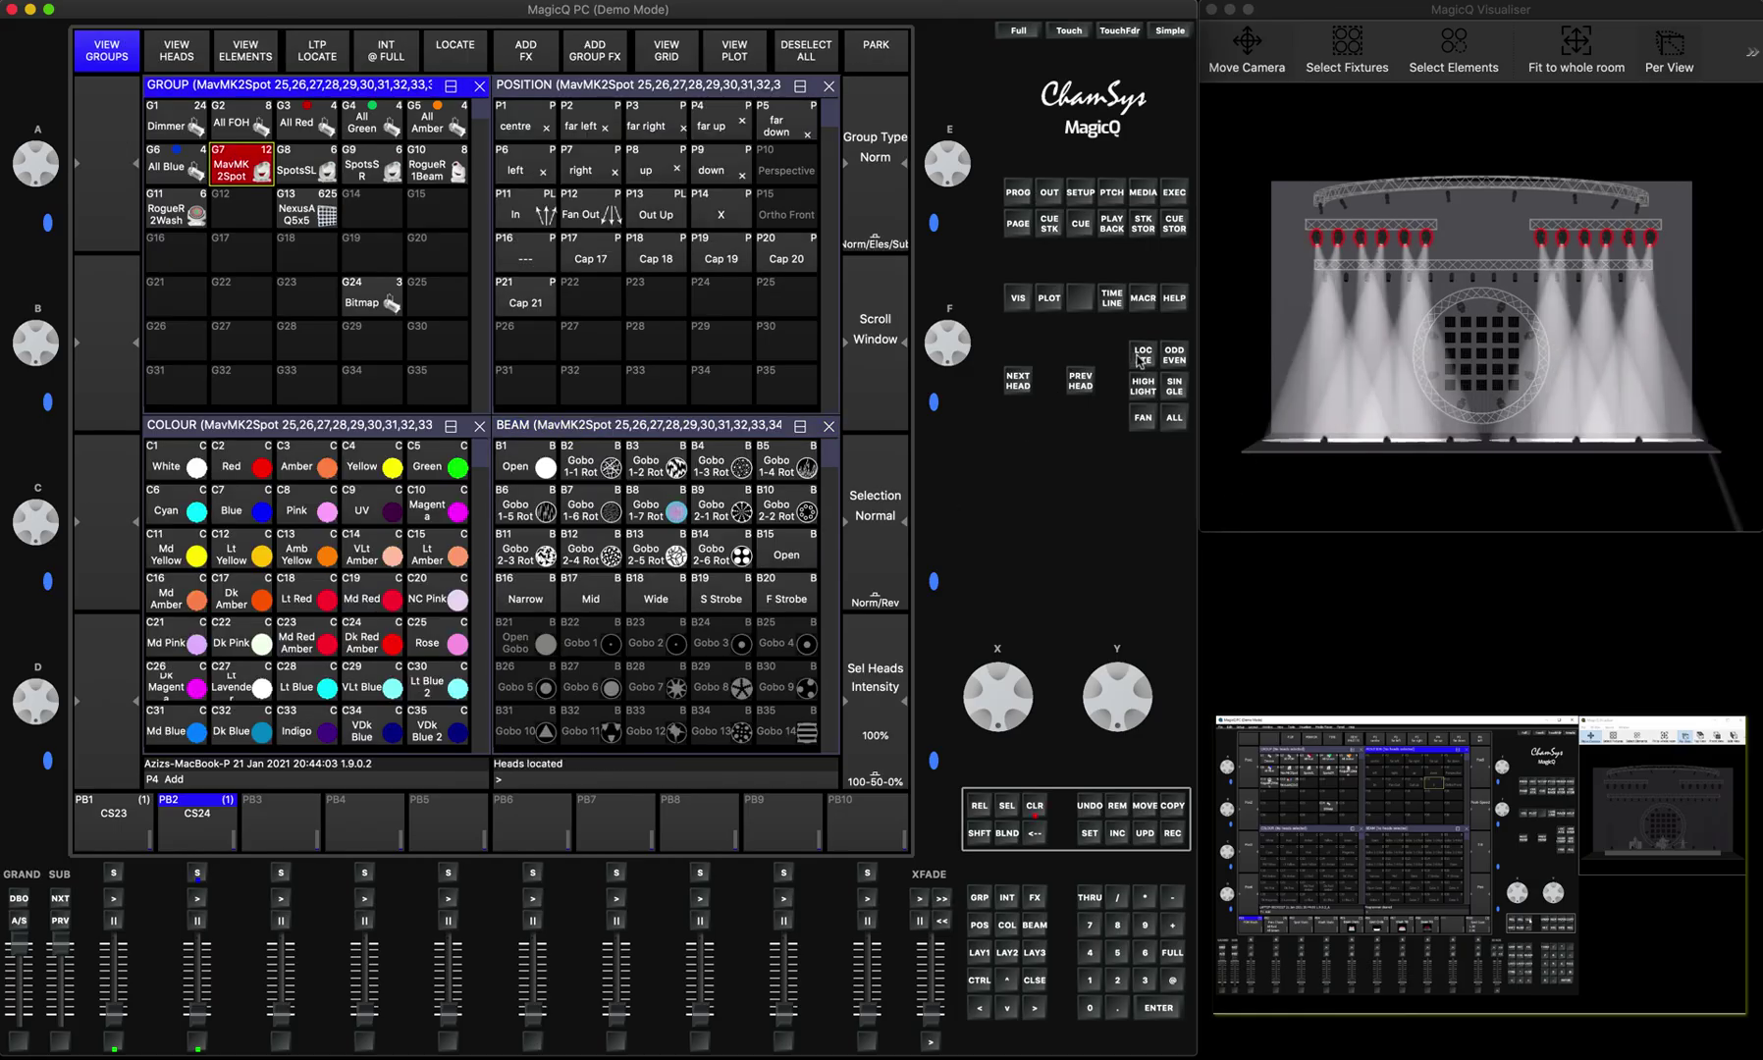
Apply captured palettes Cap 18, Cap 19, Cap 20 and Cap 21 in turn, then clear the programmer
left_click(663, 260)
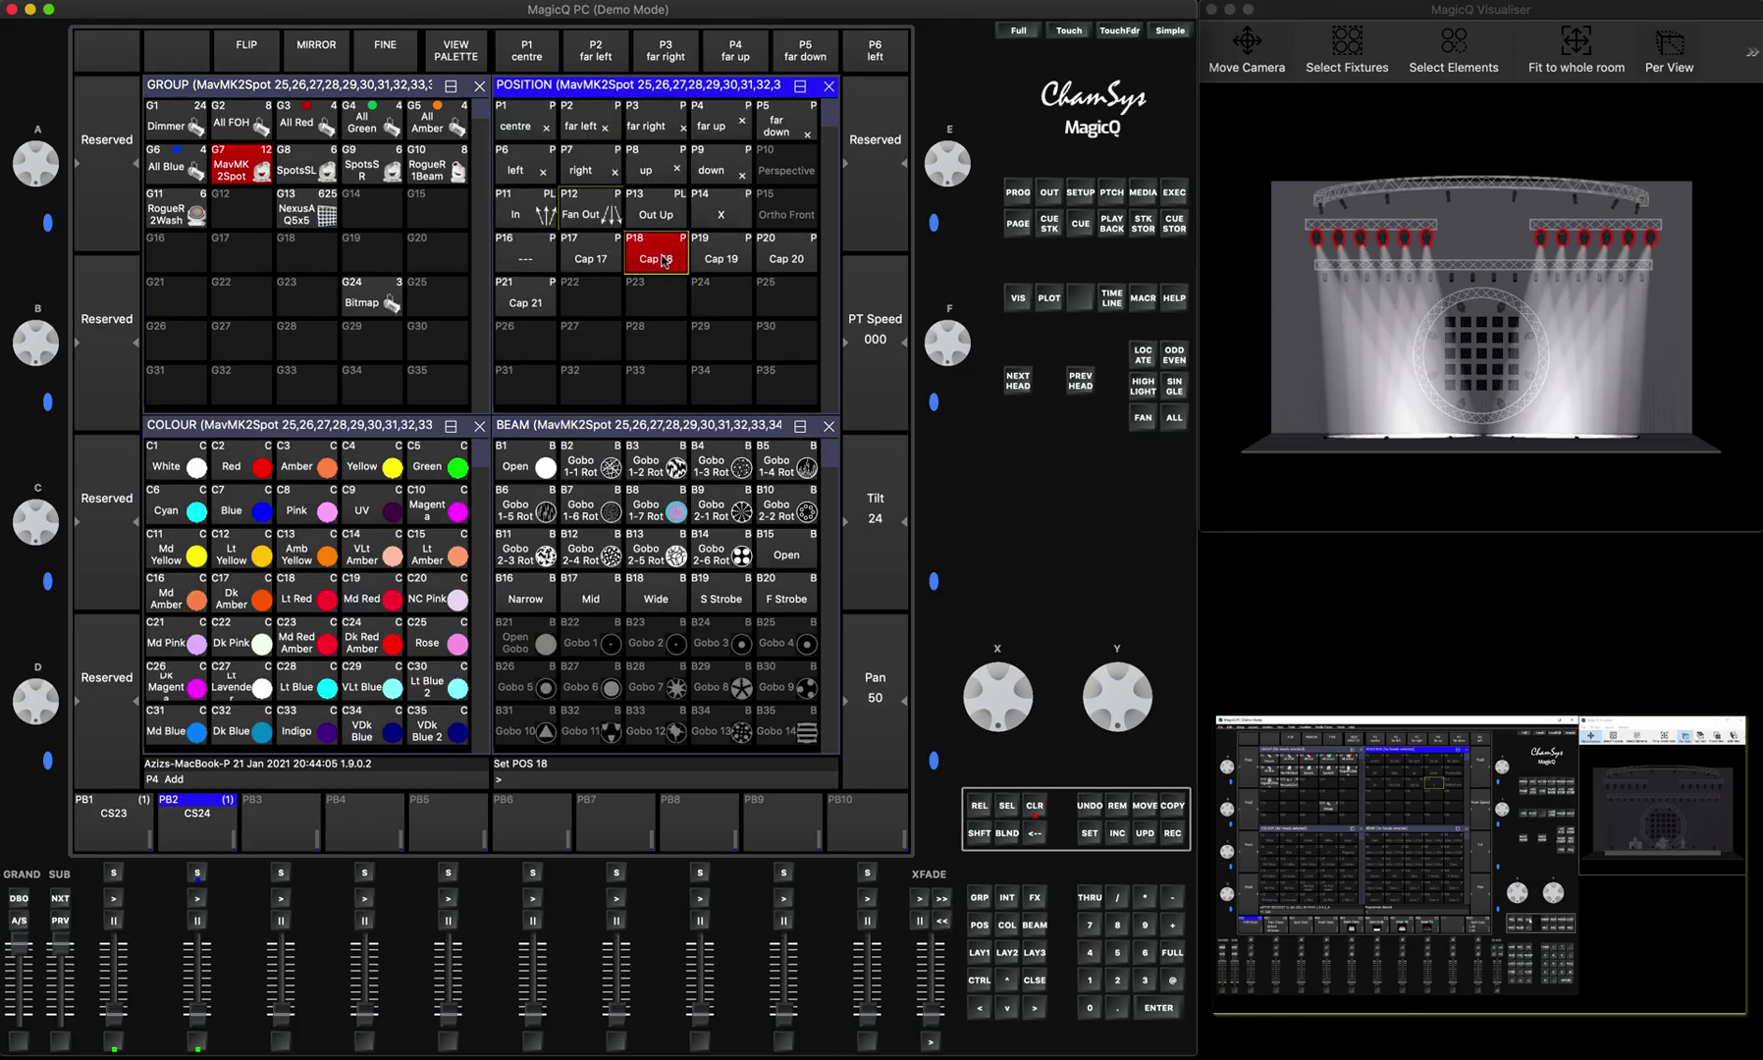
left_click(718, 260)
left_click(776, 260)
left_click(526, 305)
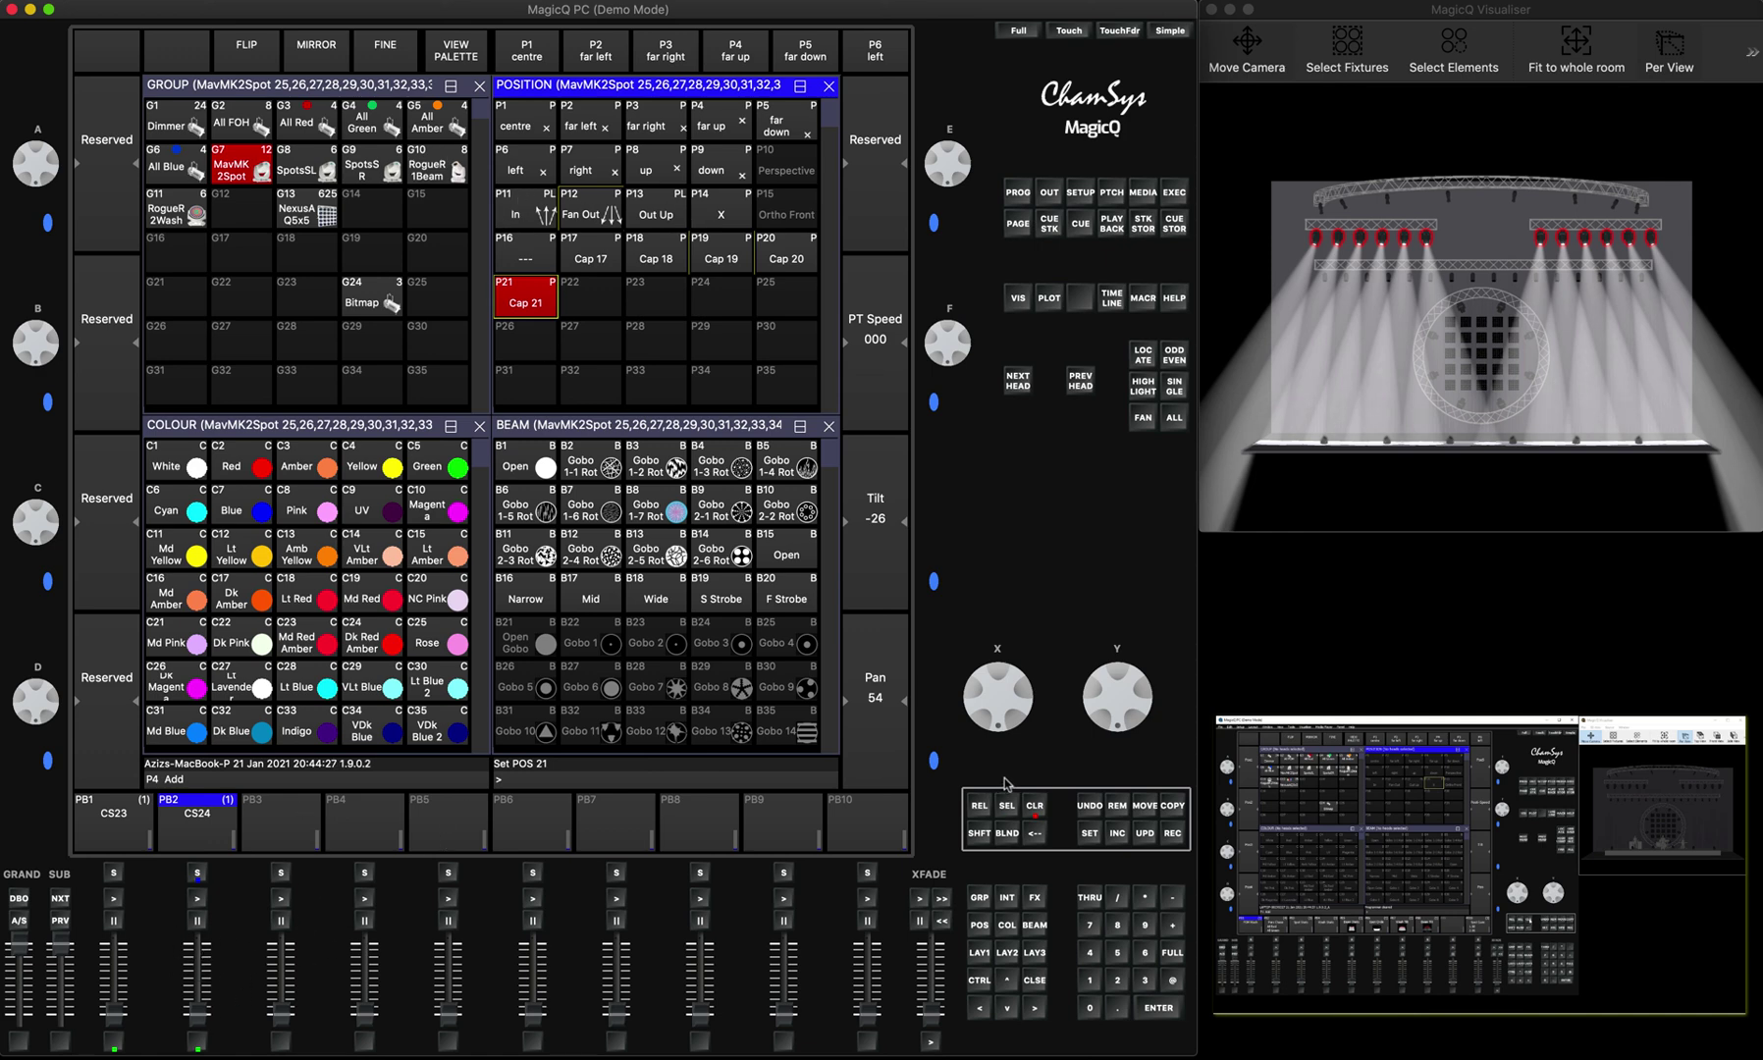
left_click(1035, 807)
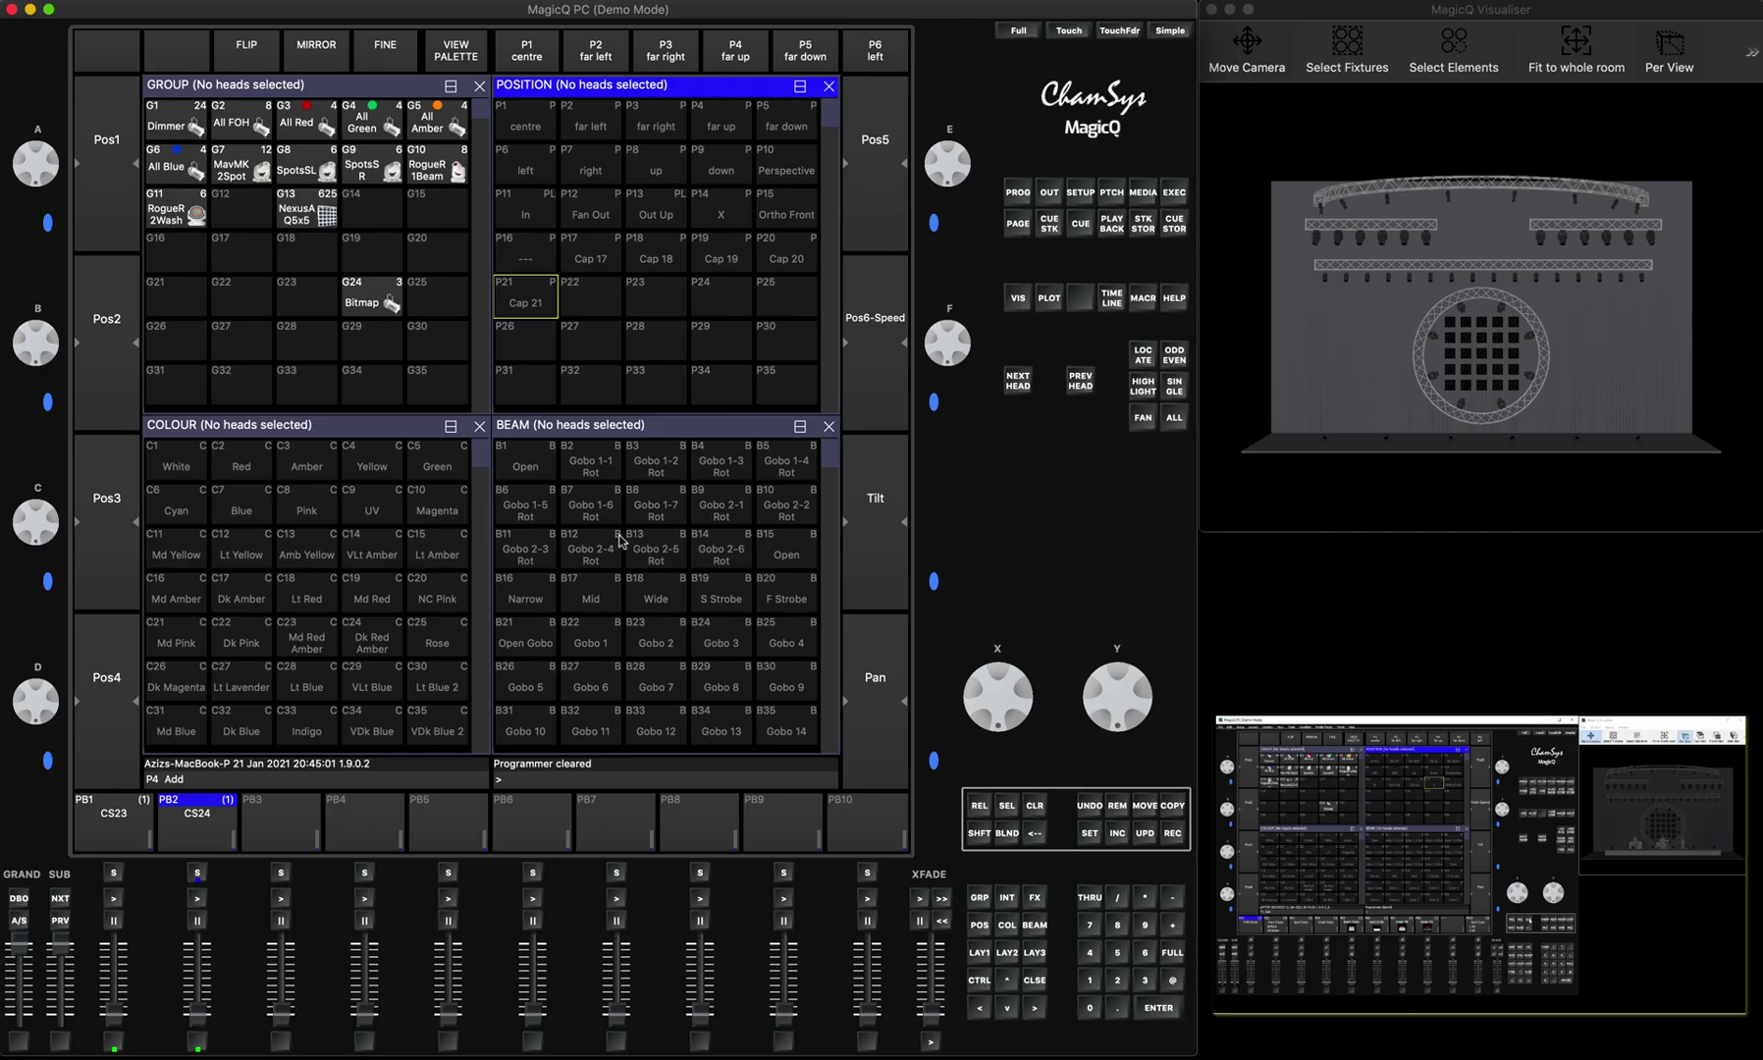
Put the MavMK2Spot group at full in P12 Fan Out position and C2 Red colour
left_click(233, 159)
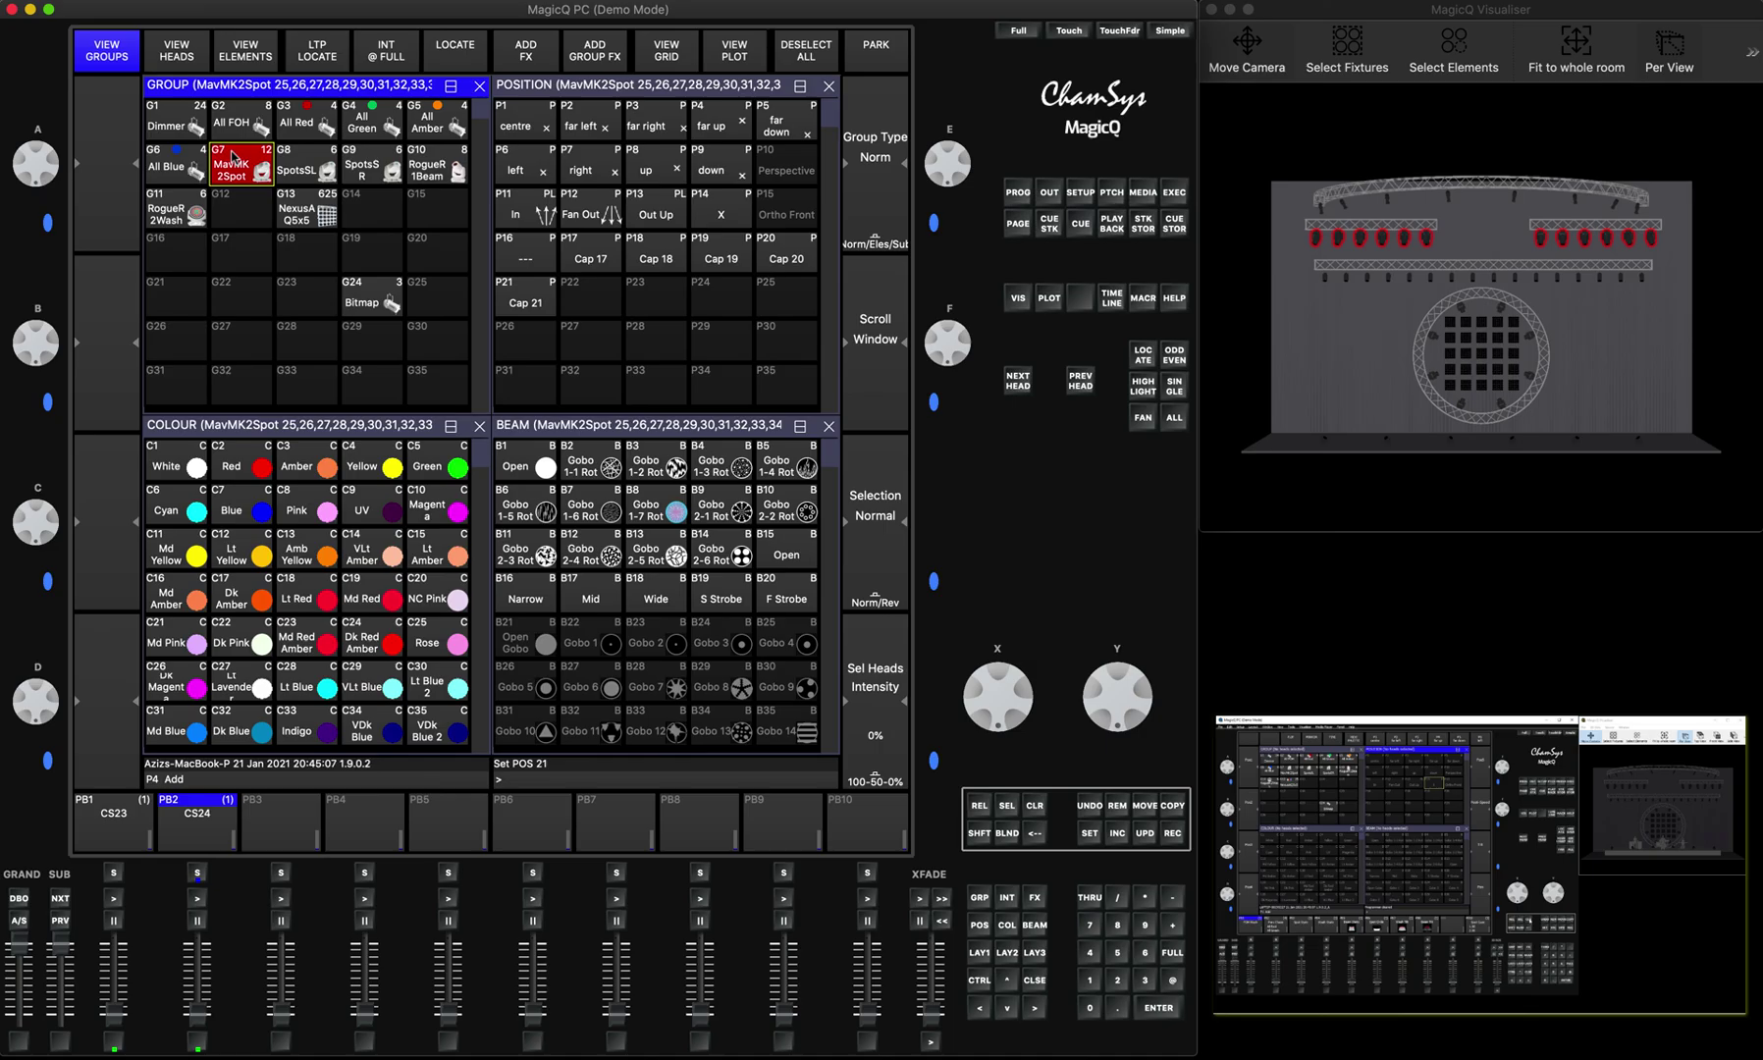
left_click(1149, 348)
left_click(604, 214)
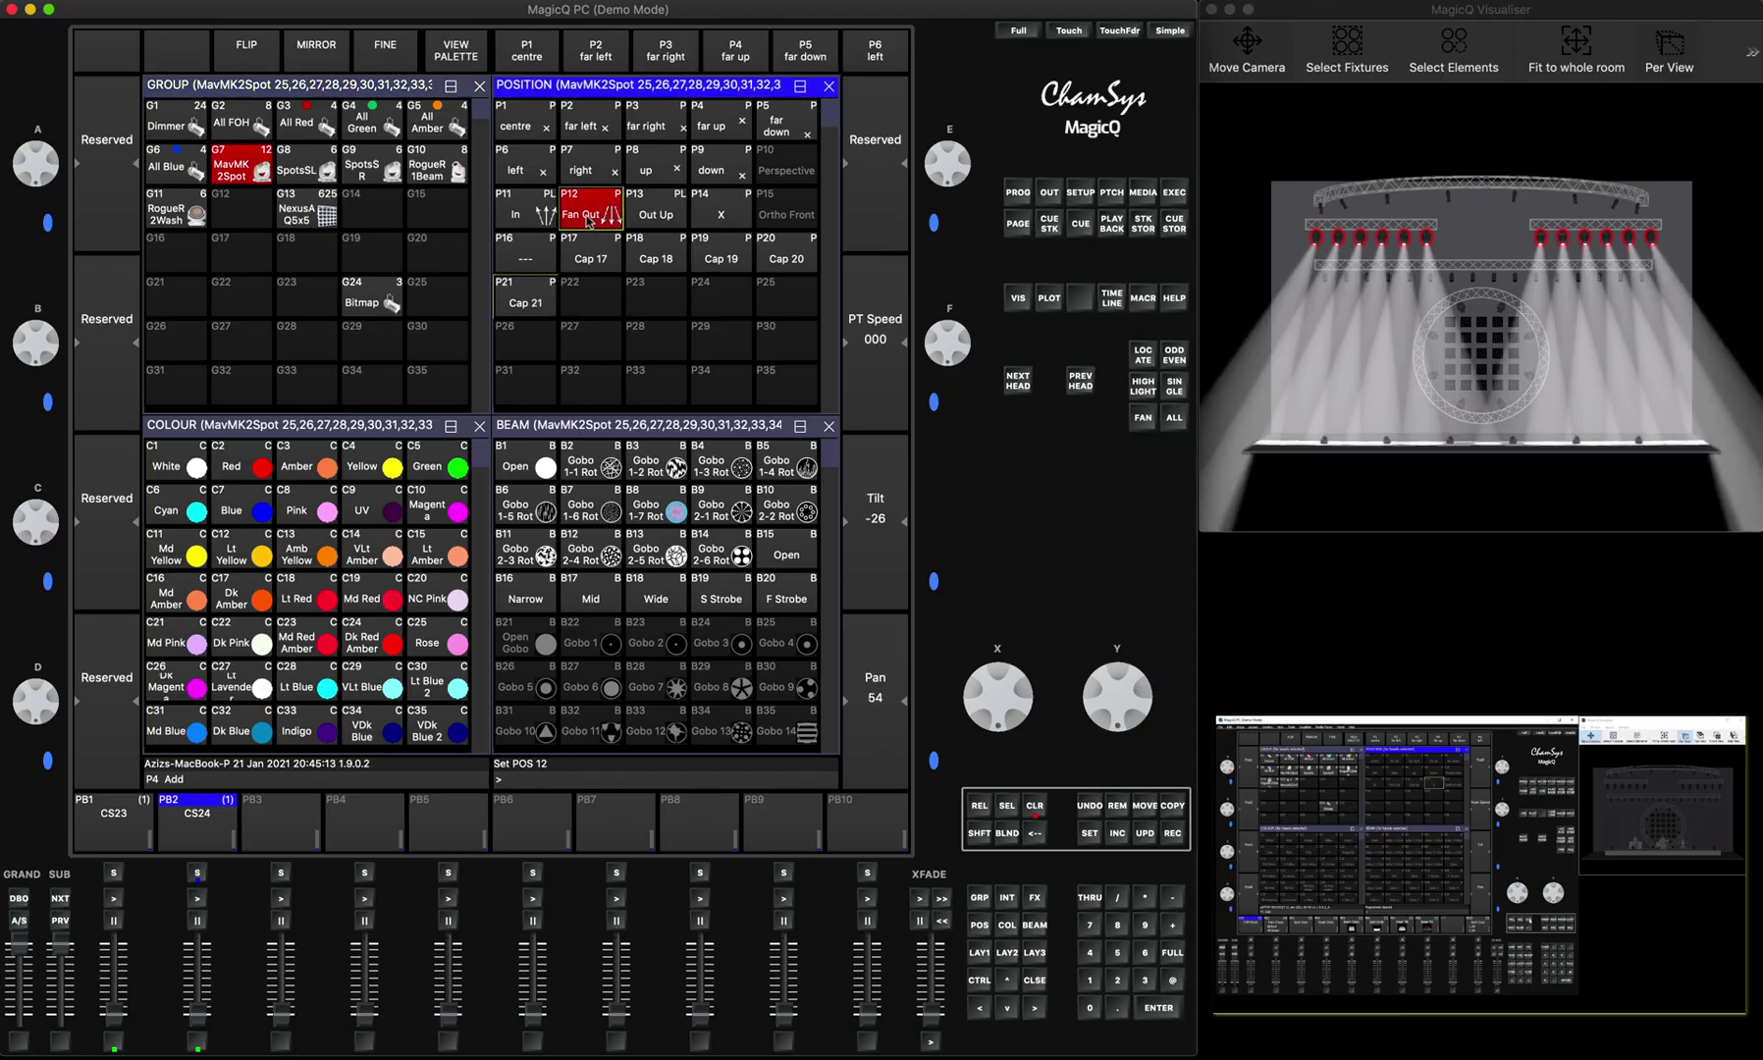
left_click(258, 460)
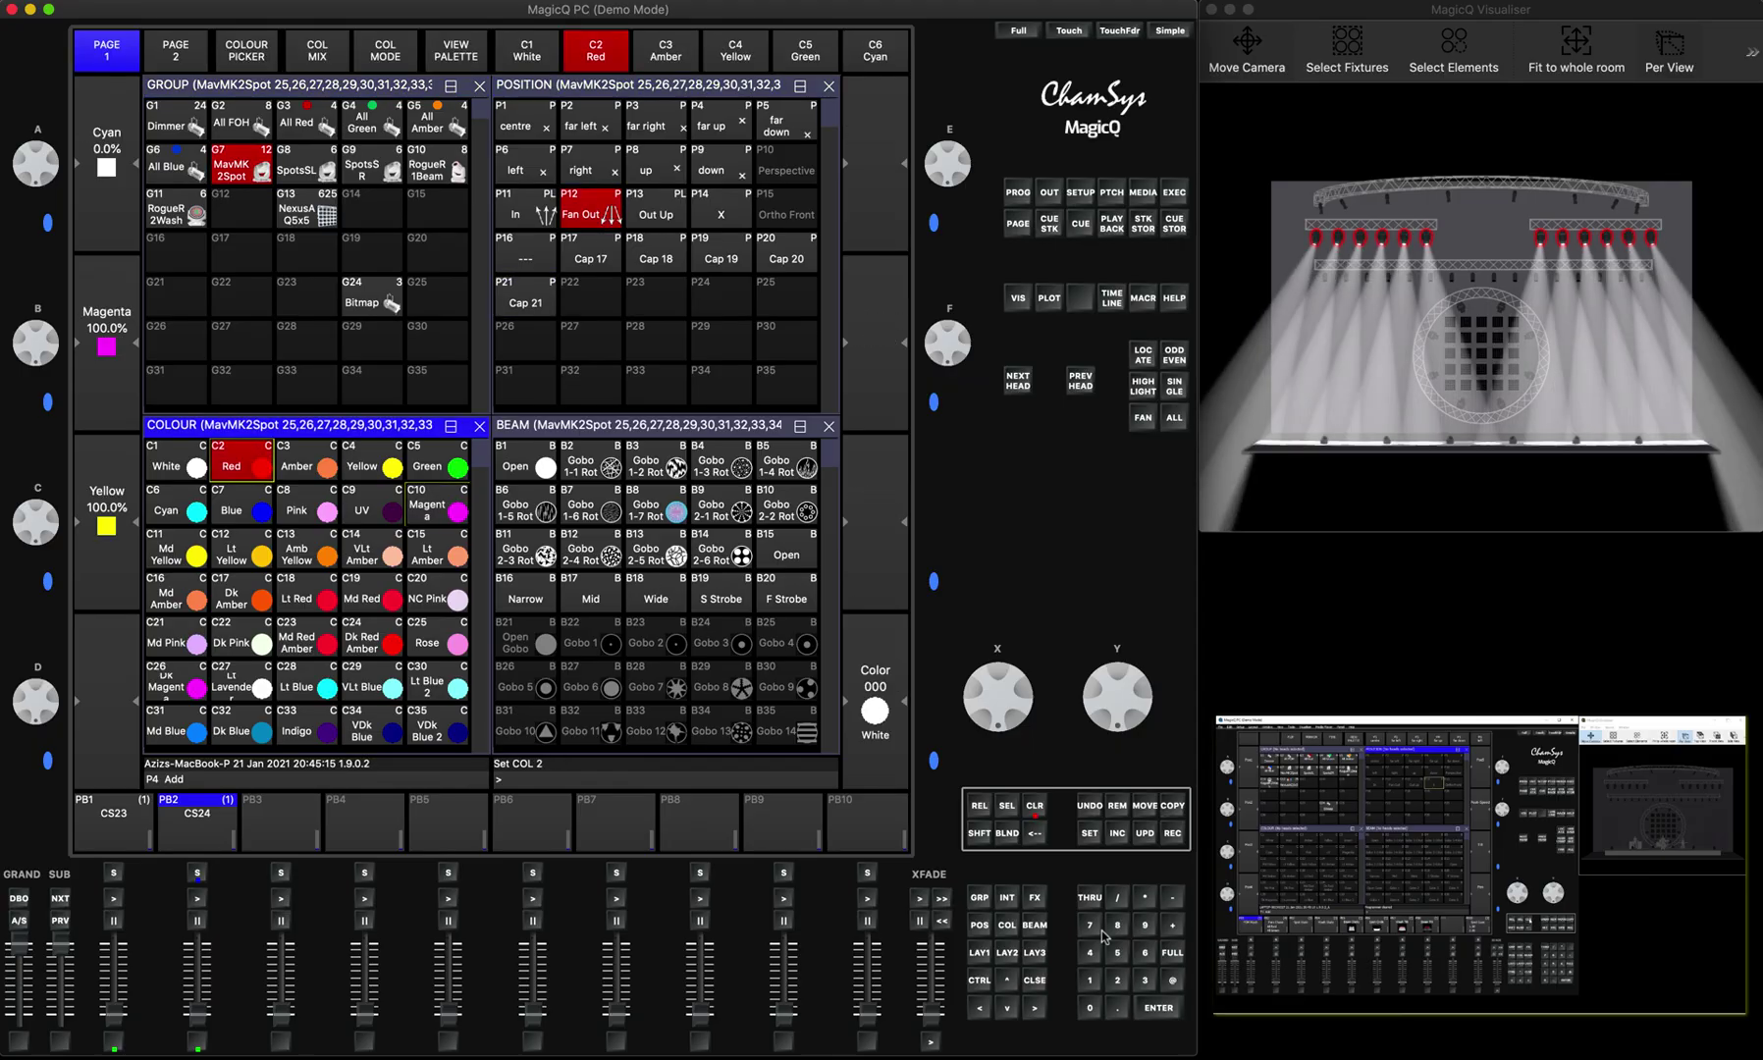
Record the look as new cue stack CS25 on playback 3 and clear the programmer
left_click(1172, 833)
left_click(283, 872)
left_click(1031, 804)
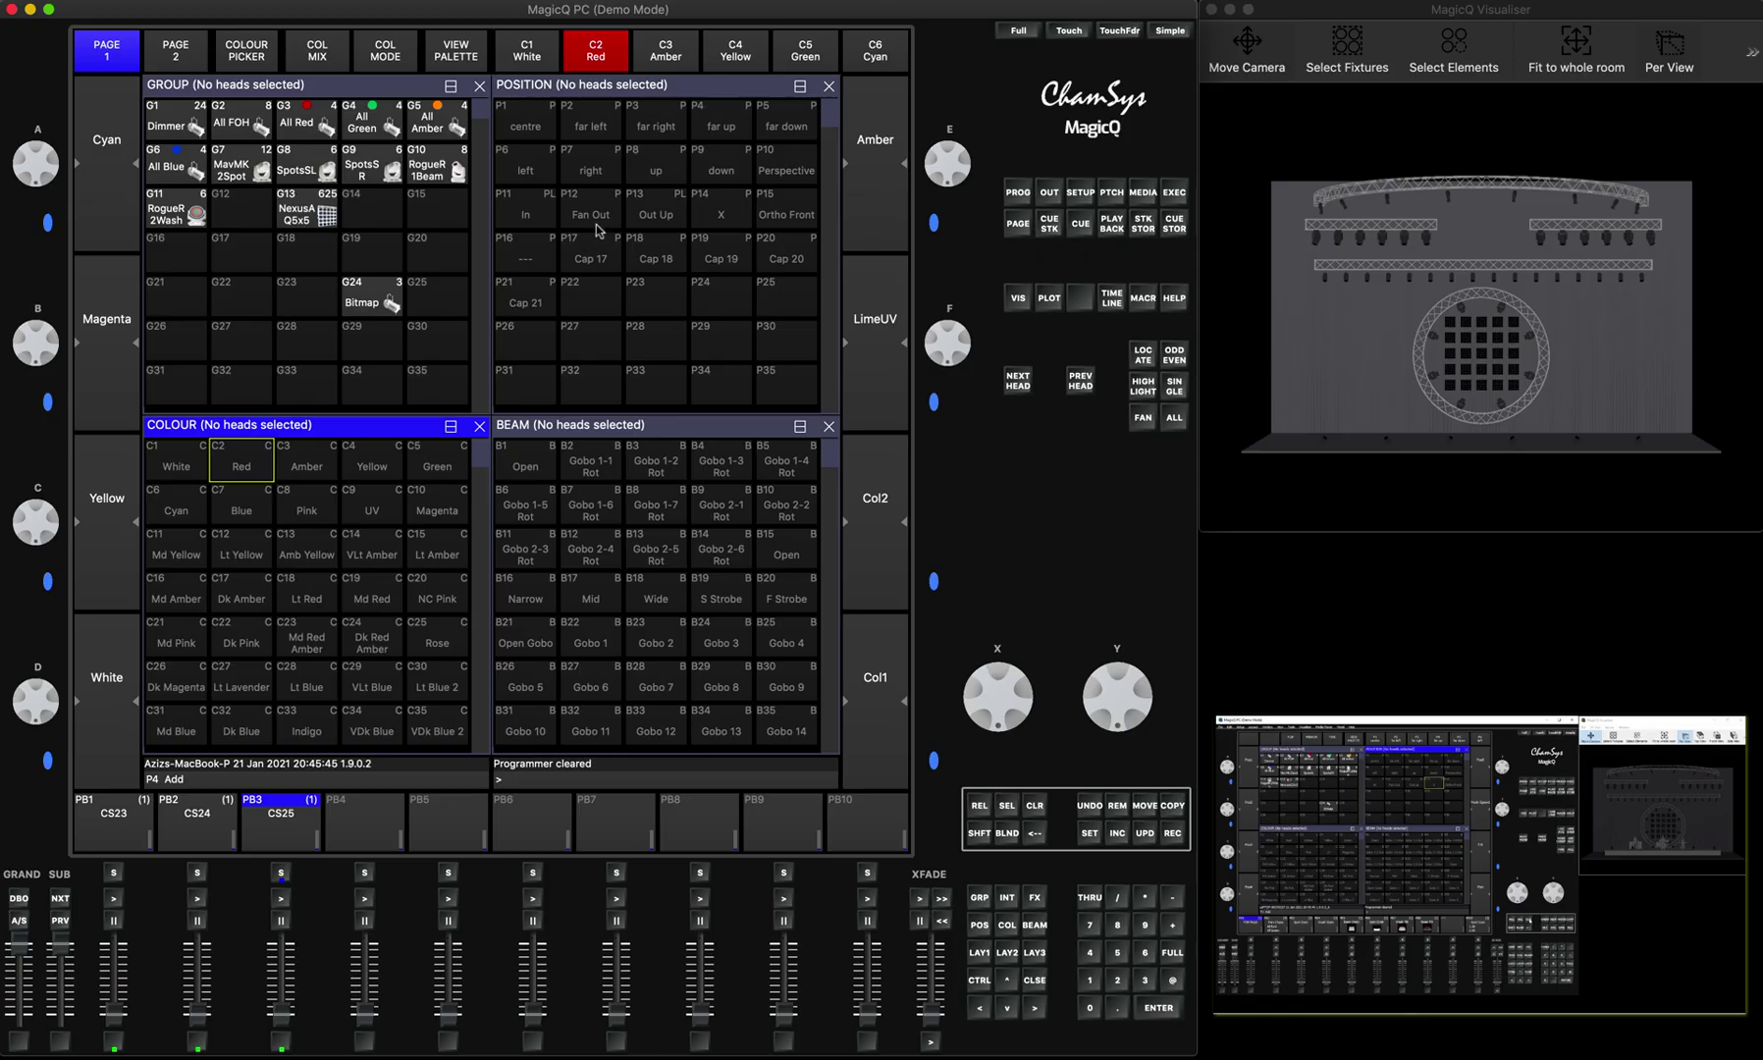
Replace position palette P12 Fan Out with P13 Out Up in playback 3's cues, then clear the programmer
left_click(636, 286)
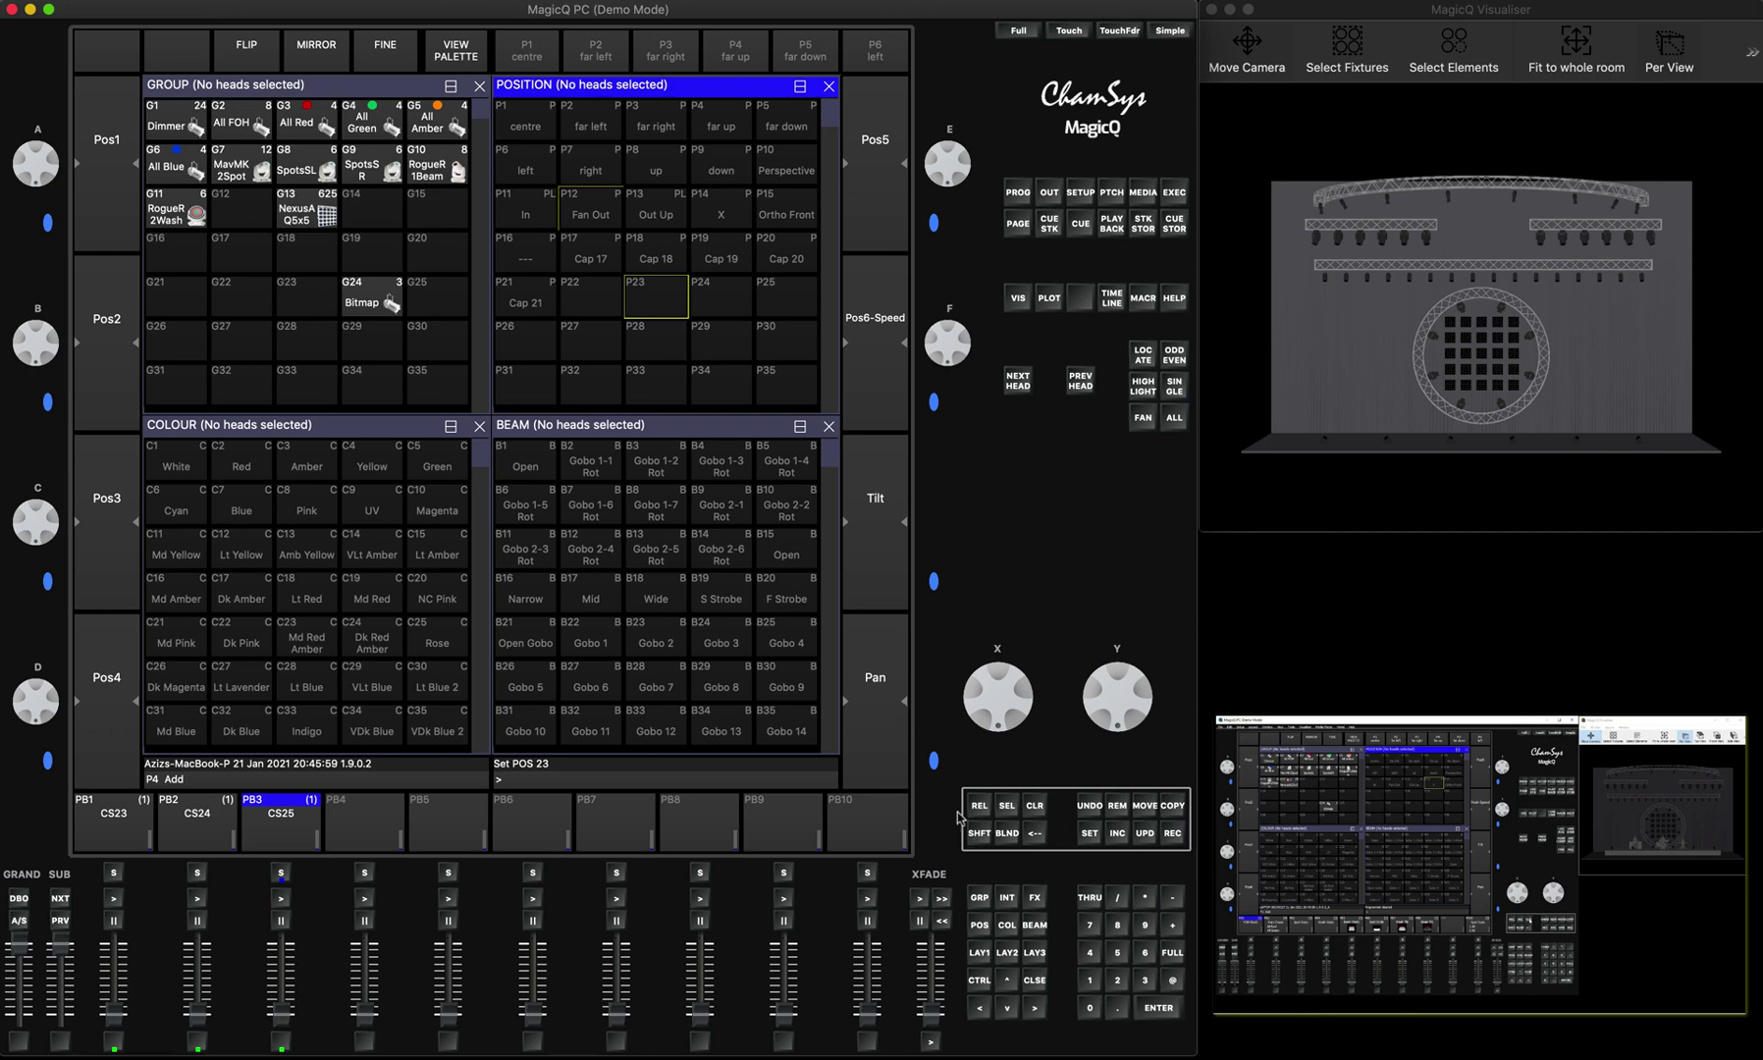
key("shift")
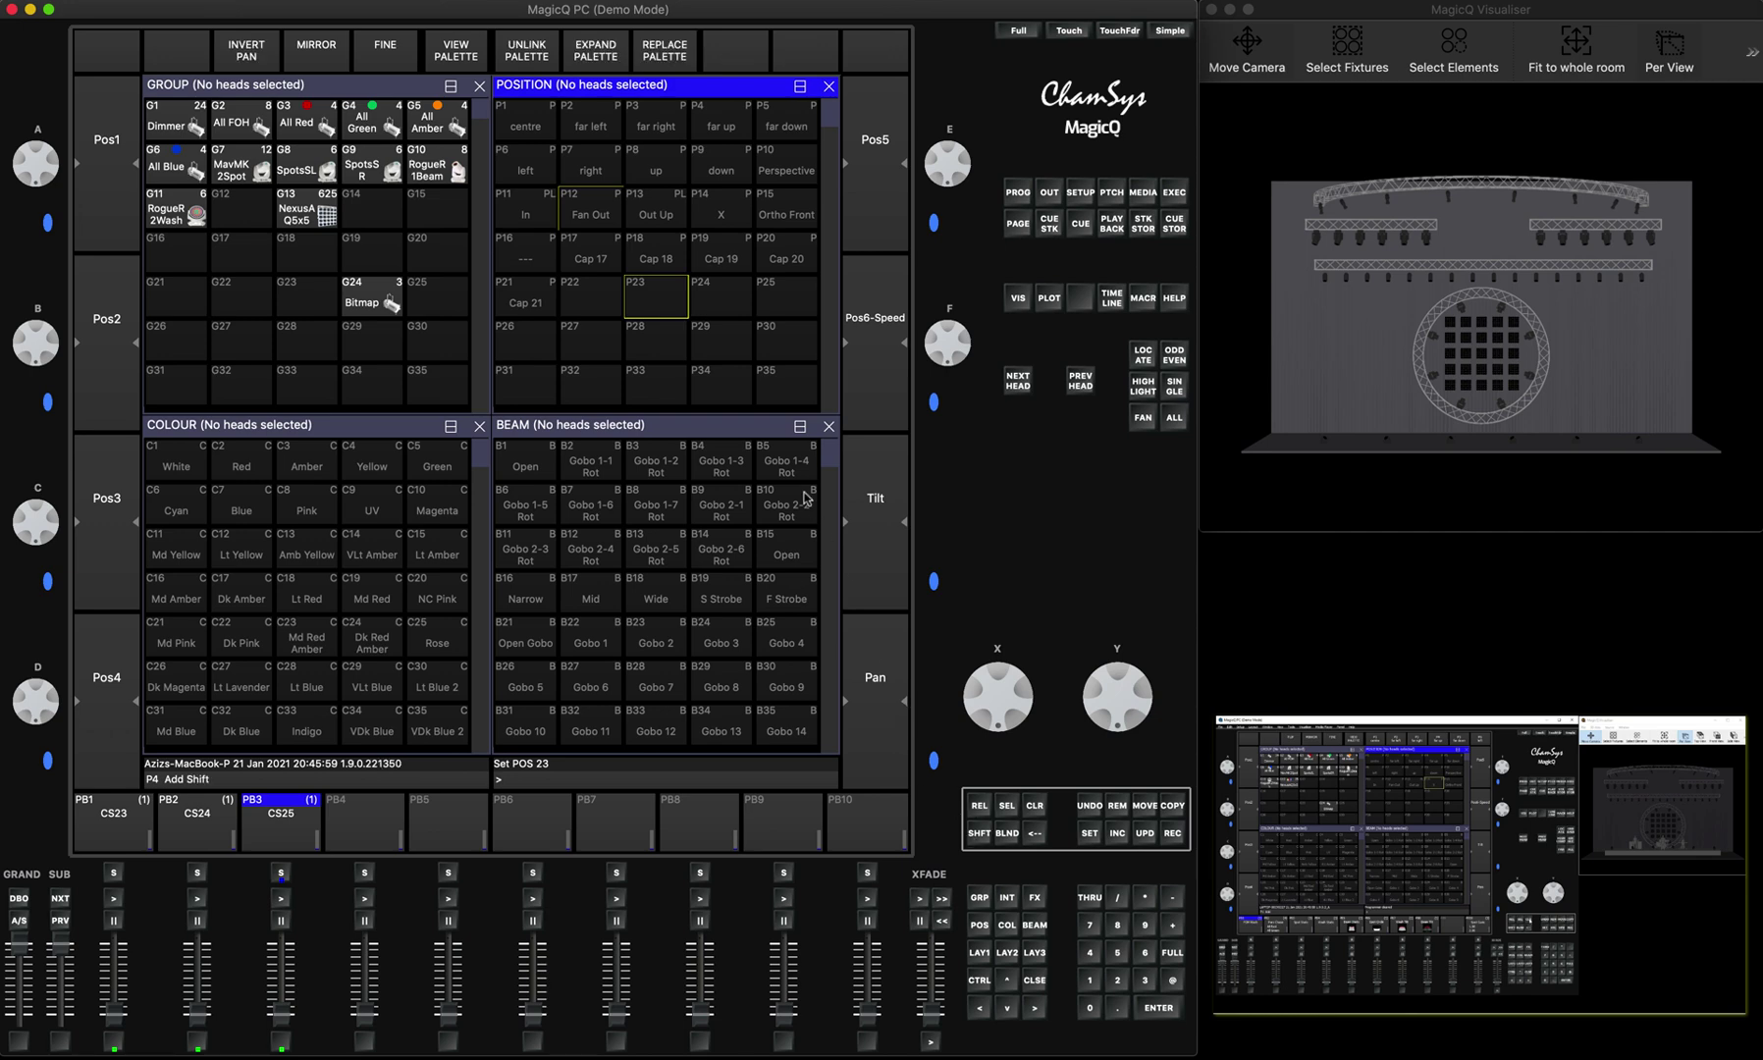
left_click(665, 51)
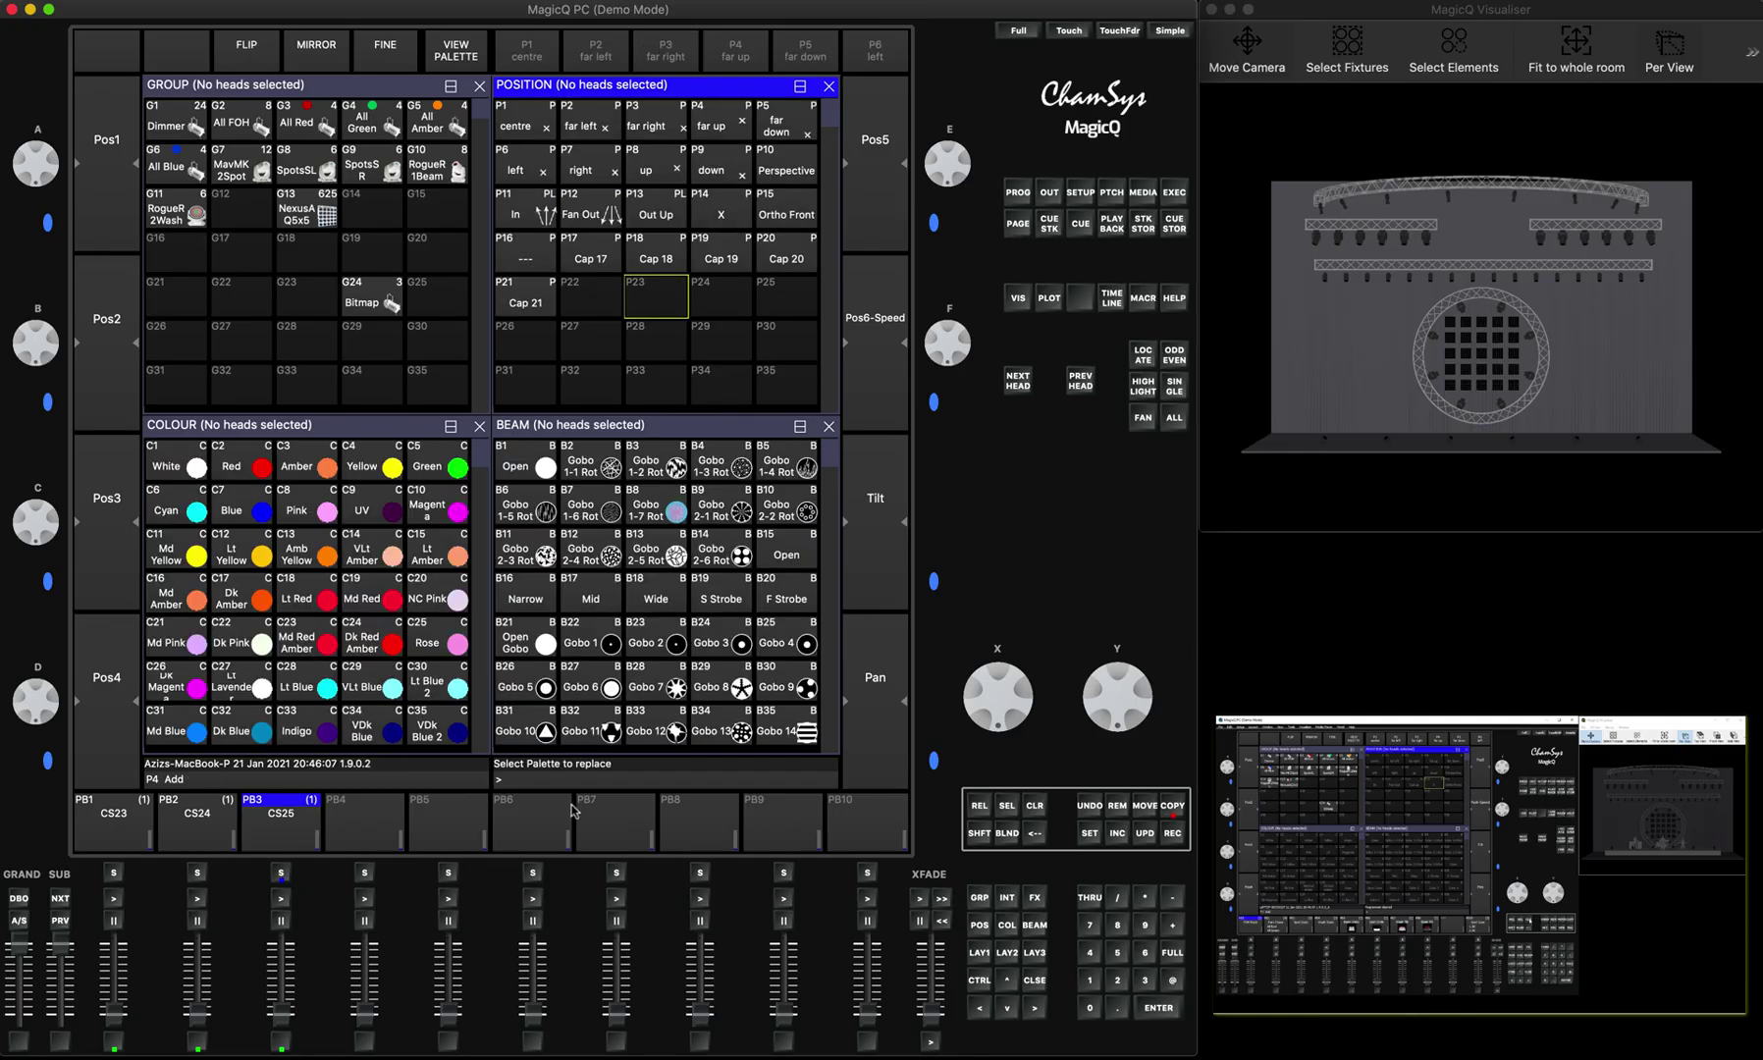
left_click(594, 213)
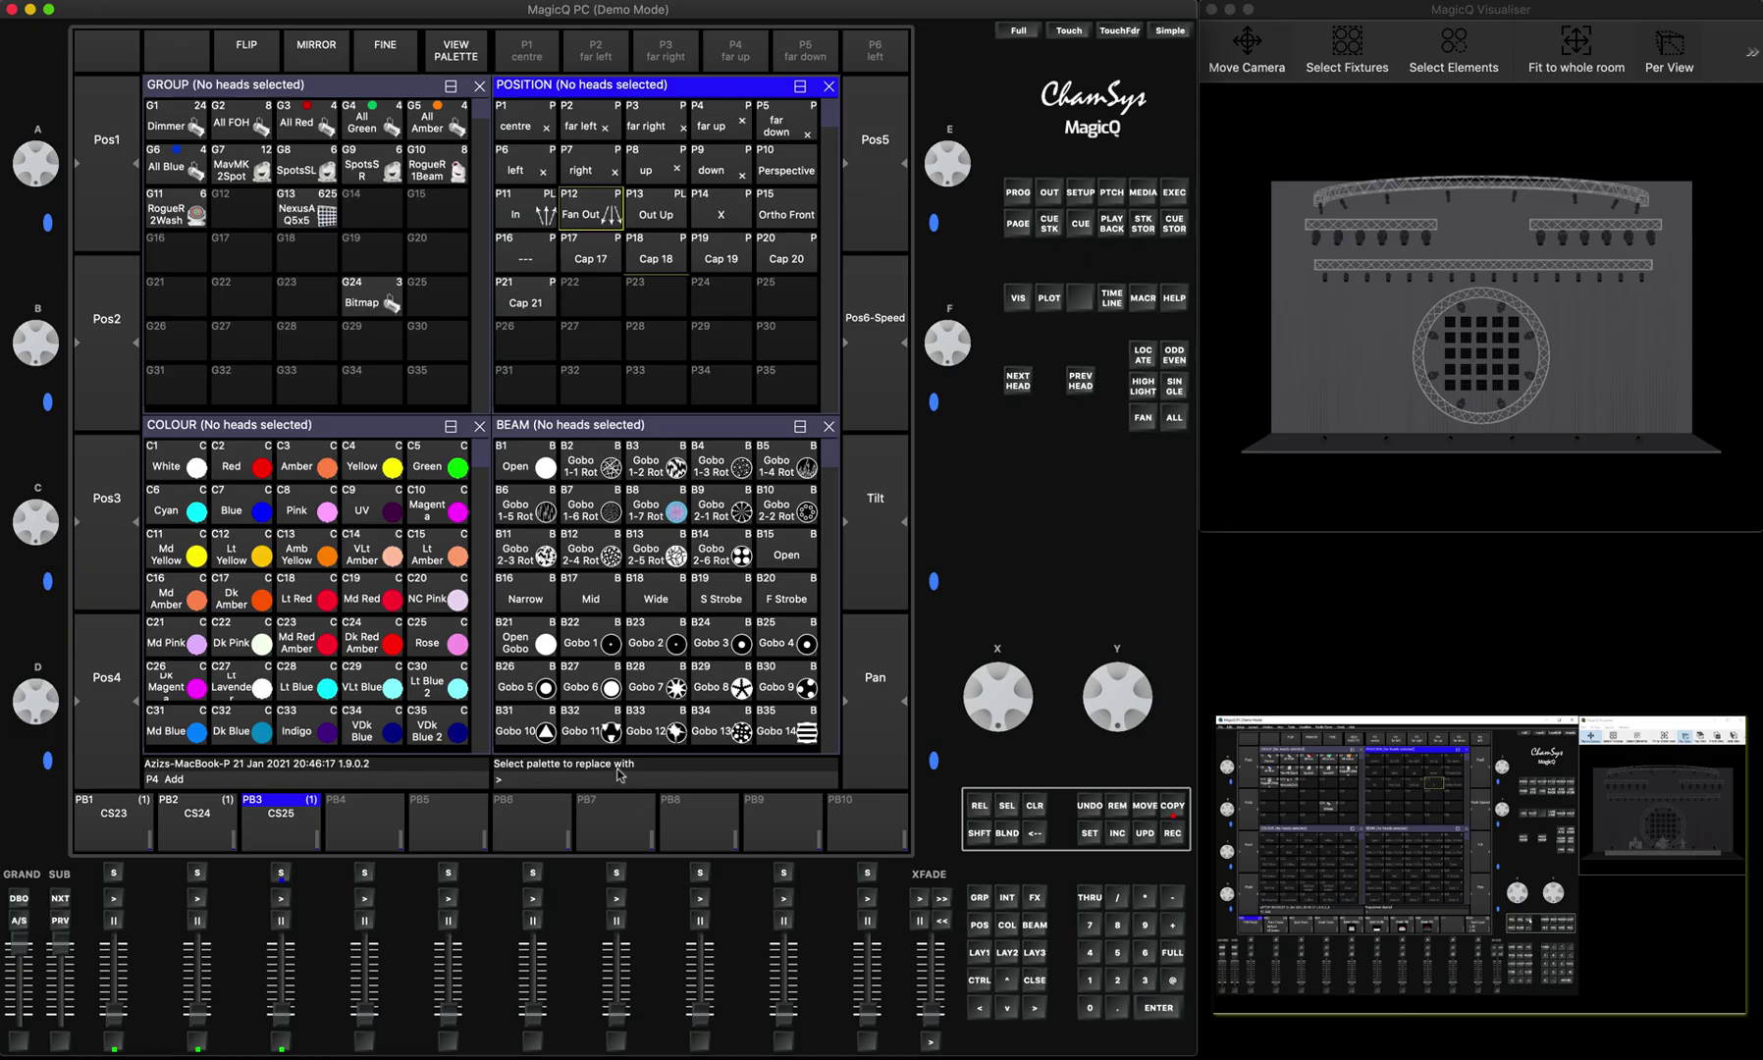
left_click(661, 216)
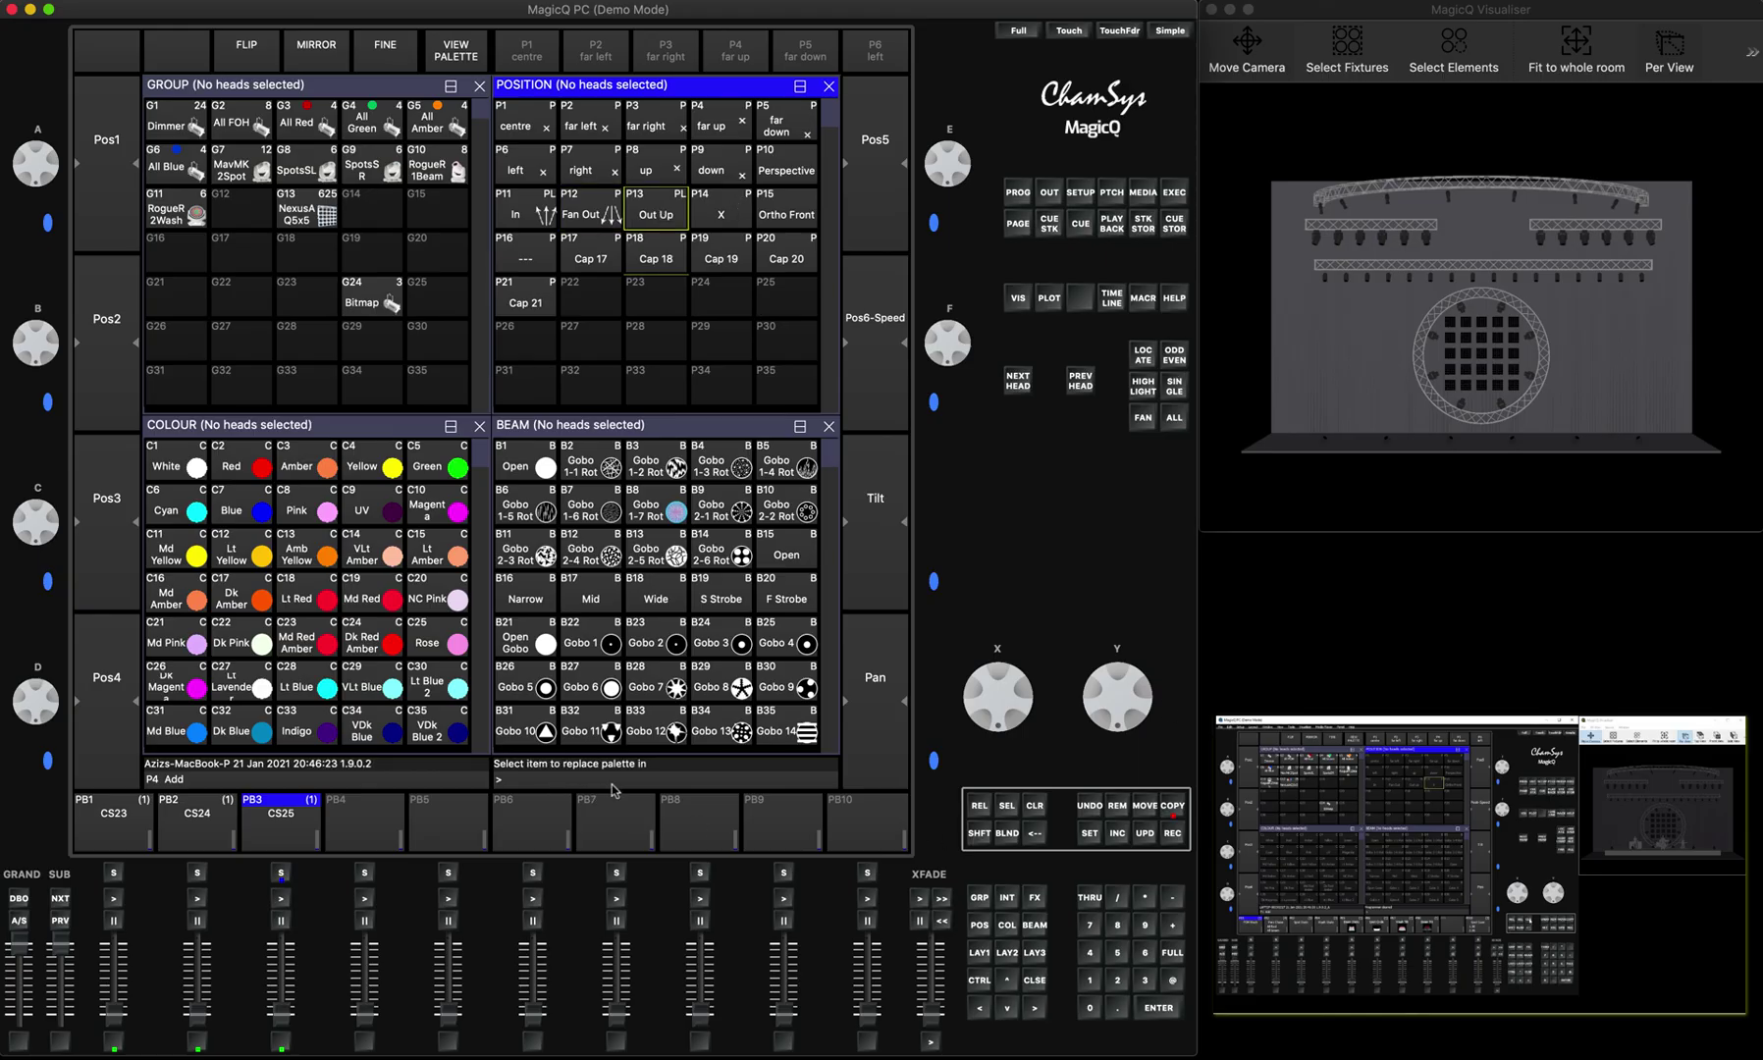
left_click(281, 874)
left_click(1034, 806)
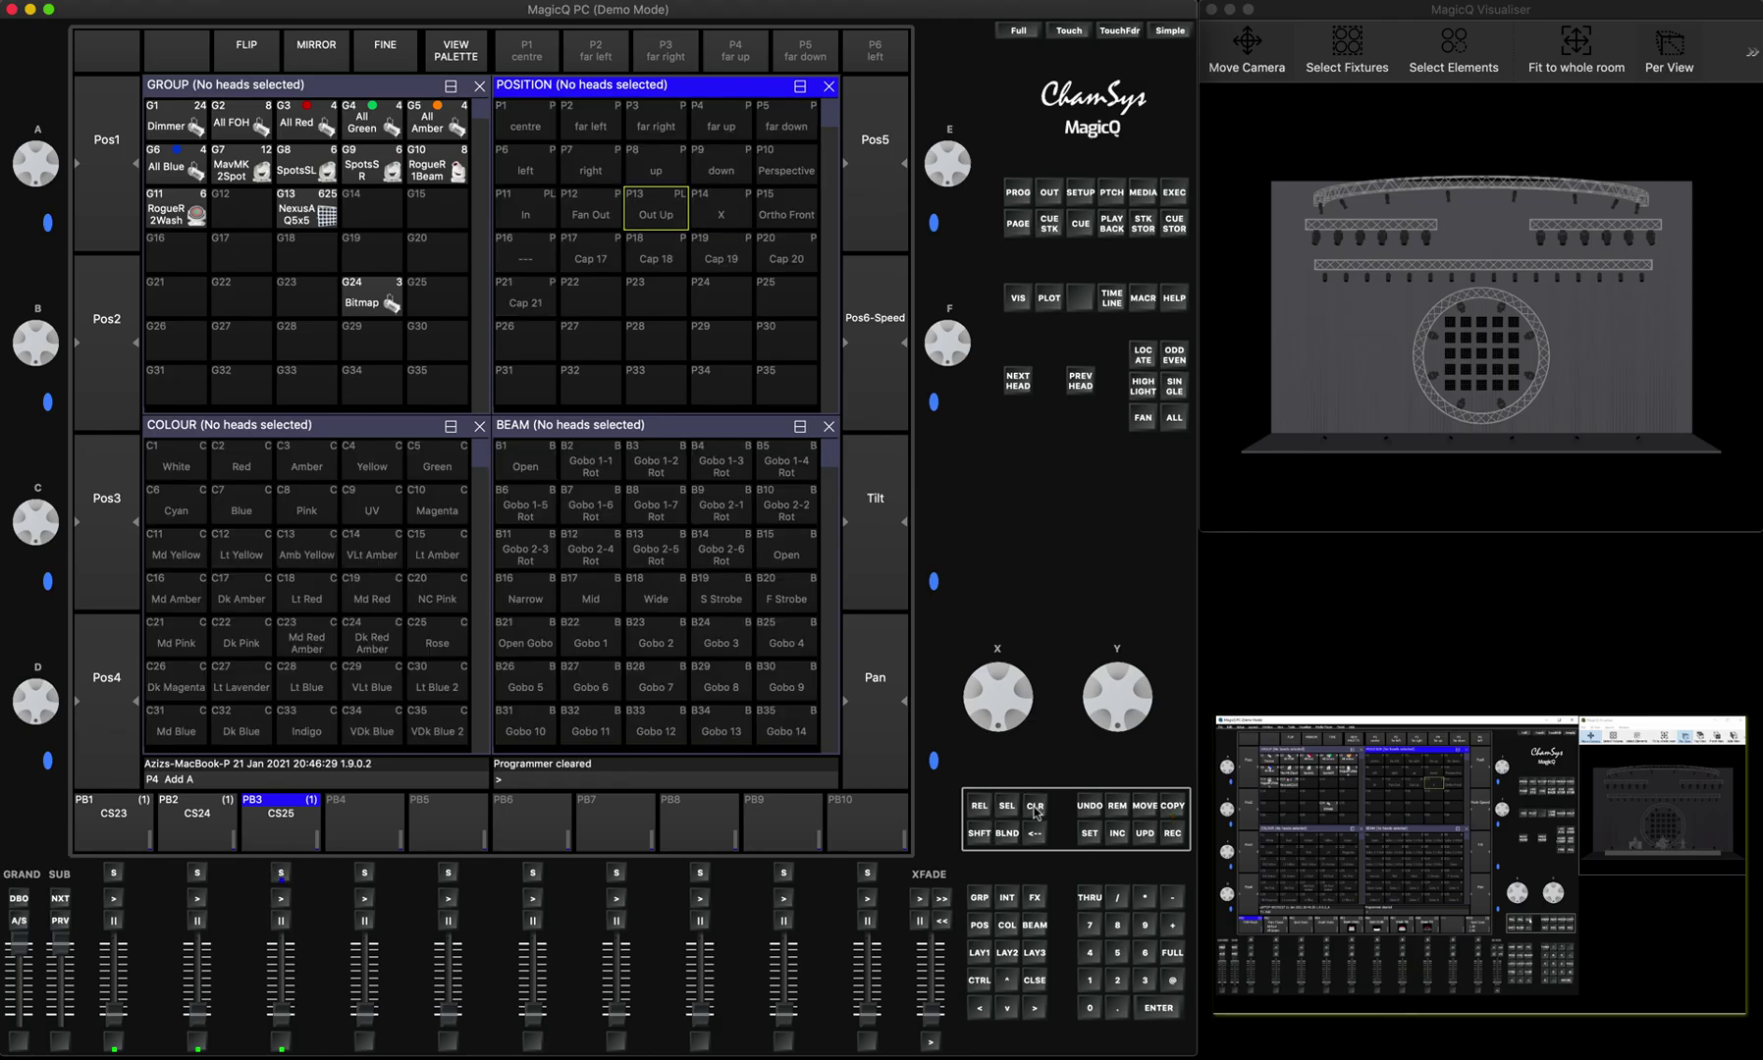
Run playback 3 at full and view cue Q54's values showing Out Up pan/tilt, then clear and return to LAY1
left_click_drag(282, 1017, 282, 945)
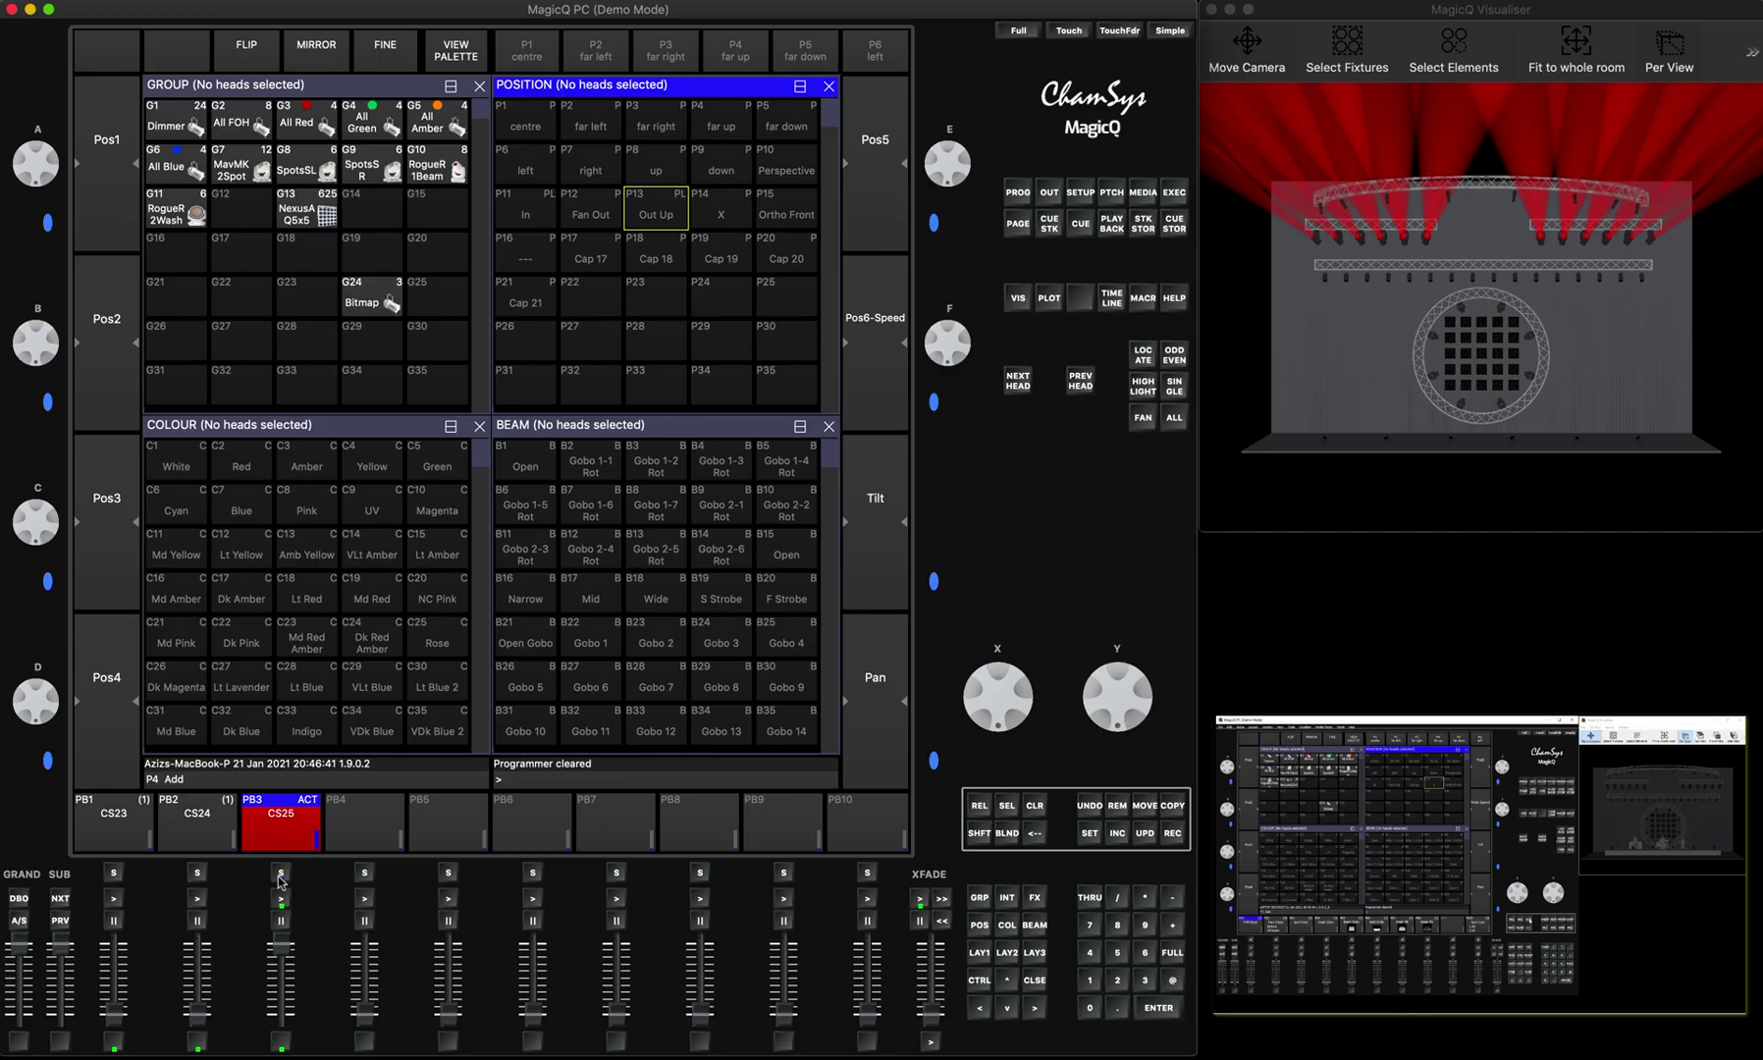
left_click(281, 876)
left_click(379, 57)
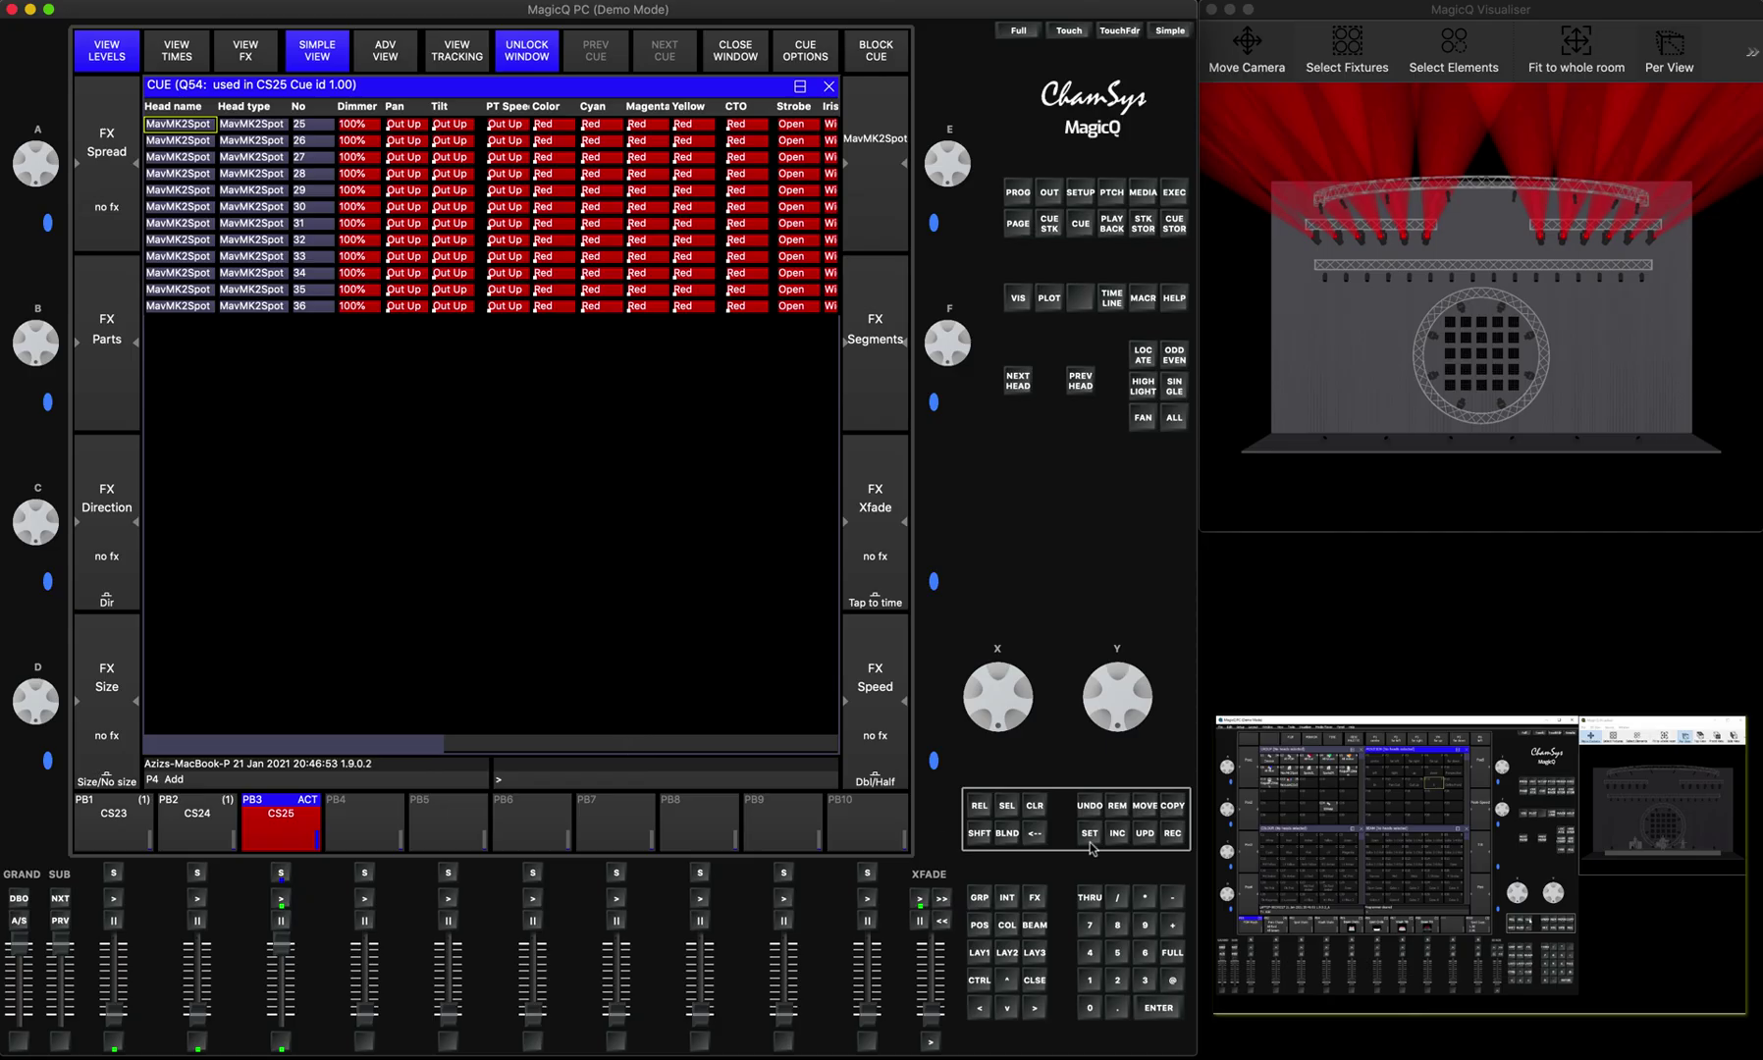
left_click(1037, 804)
left_click(979, 954)
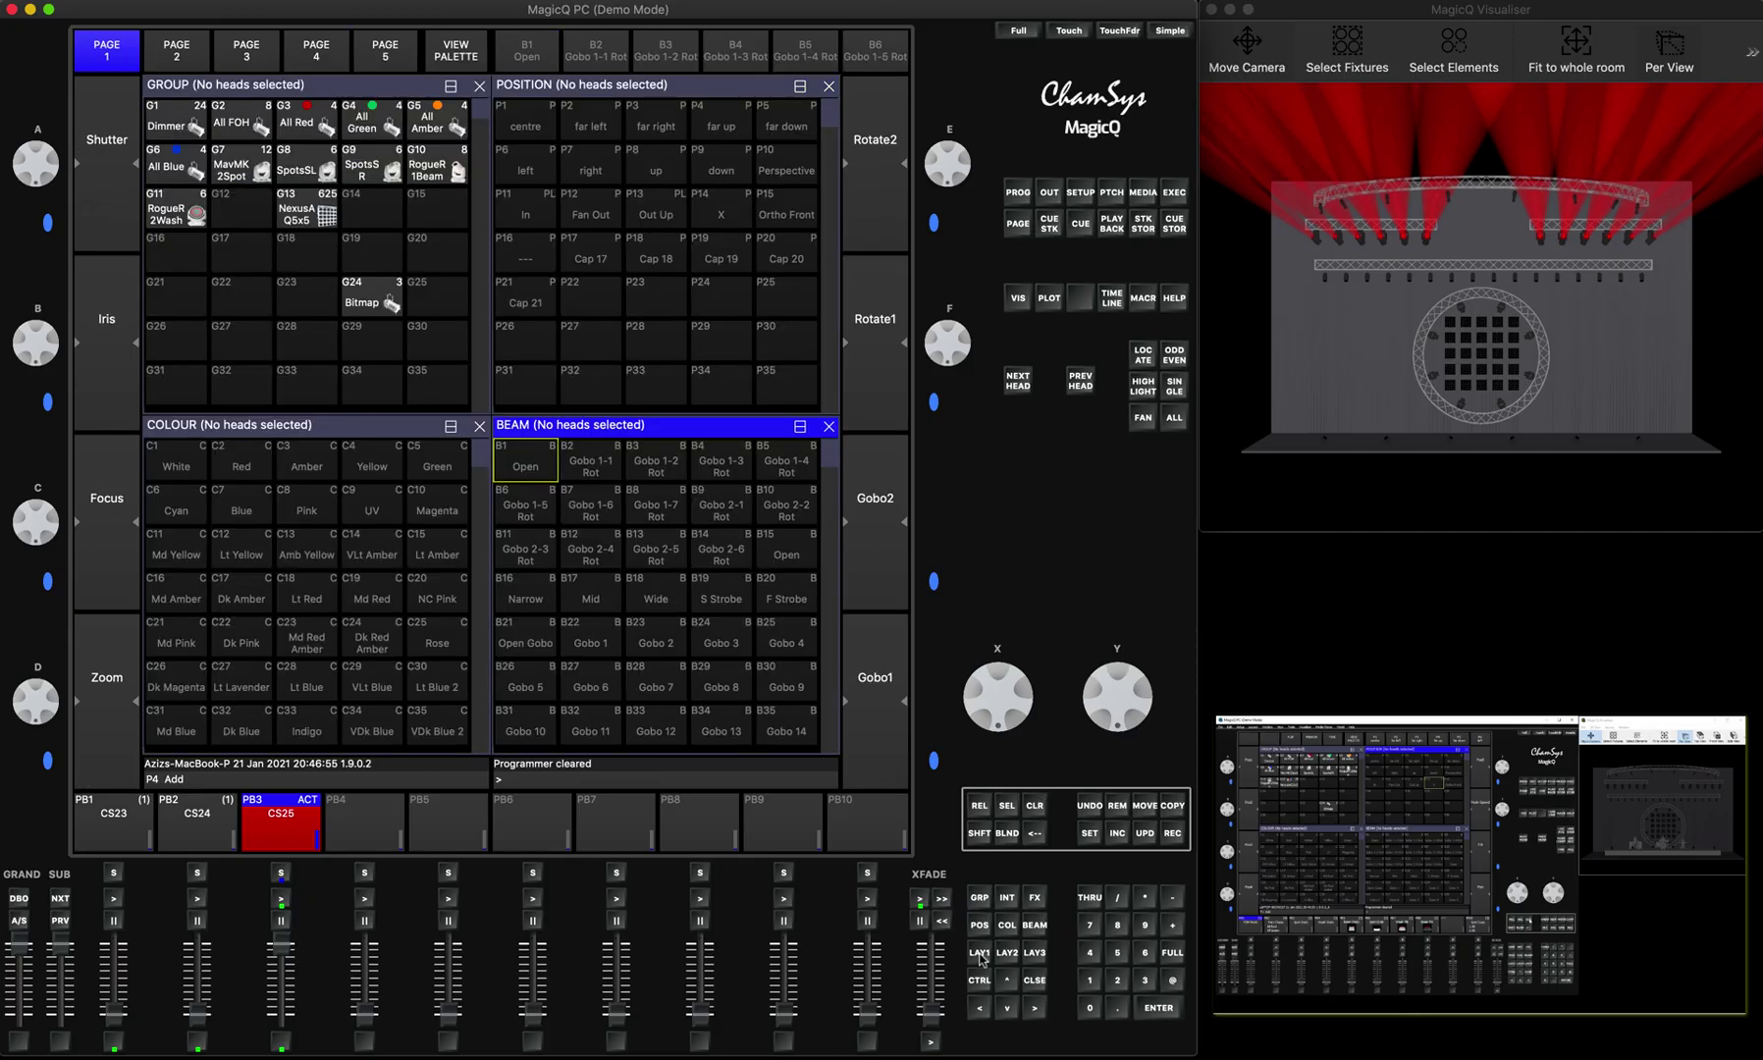